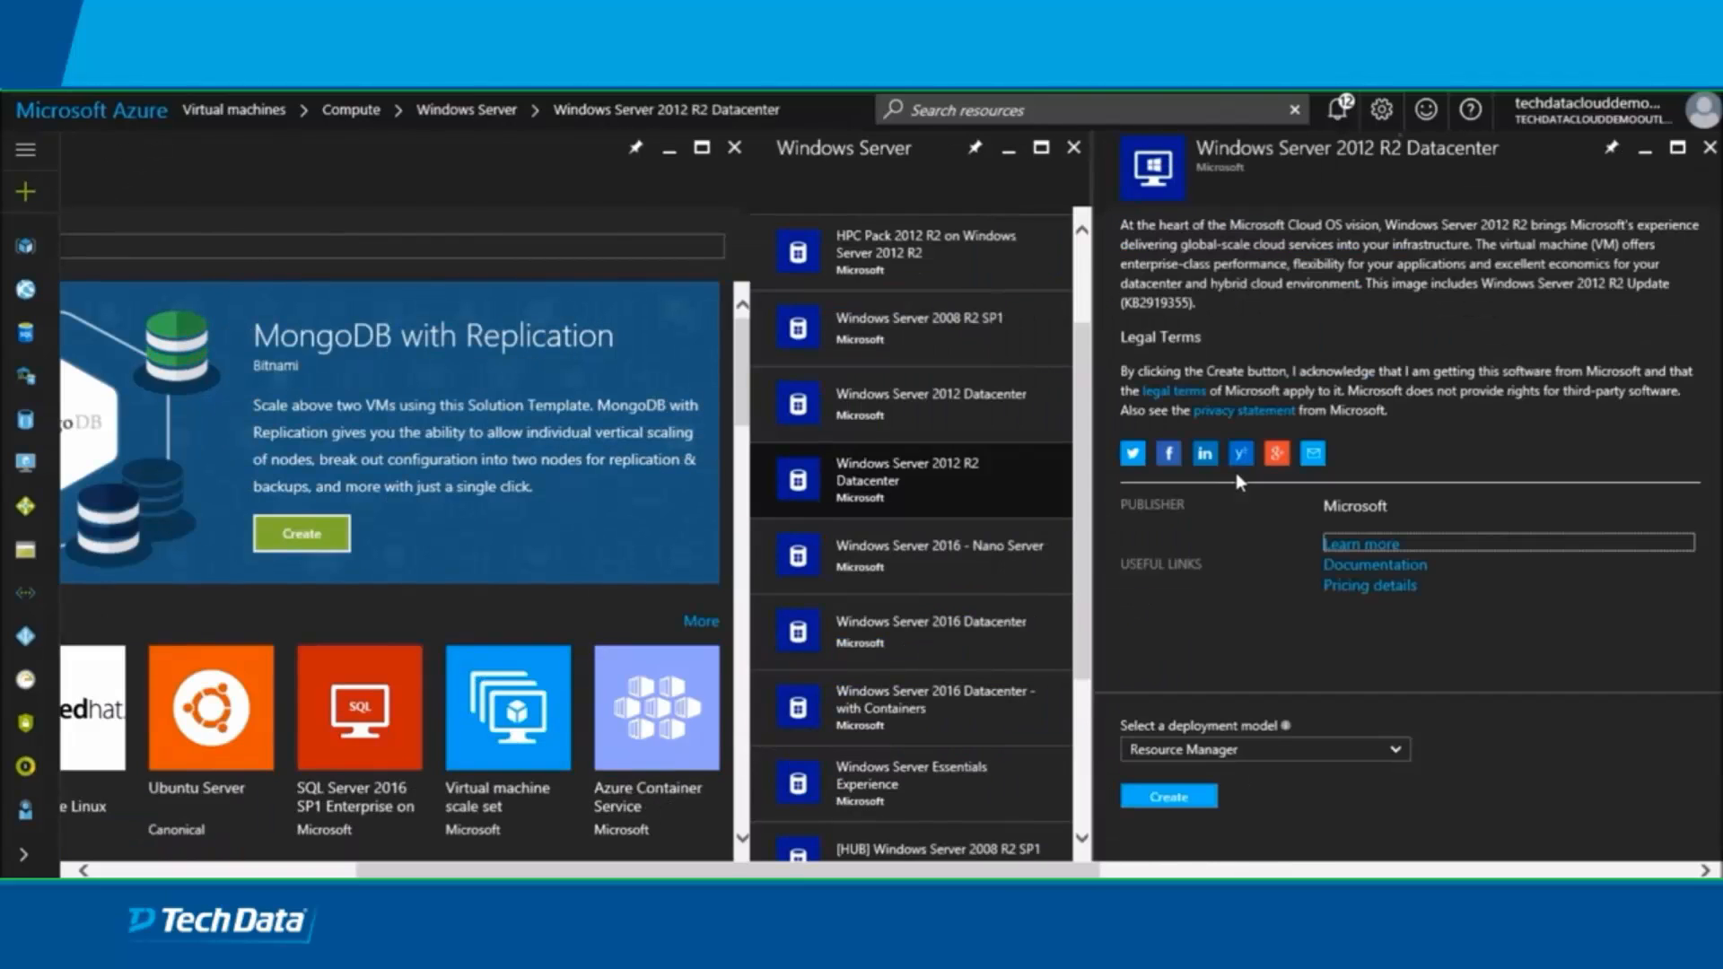
Keep Resource Manager as the deployment model for the Windows Server 2012 R2 Datacenter image
left_click(1396, 752)
left_click(1397, 754)
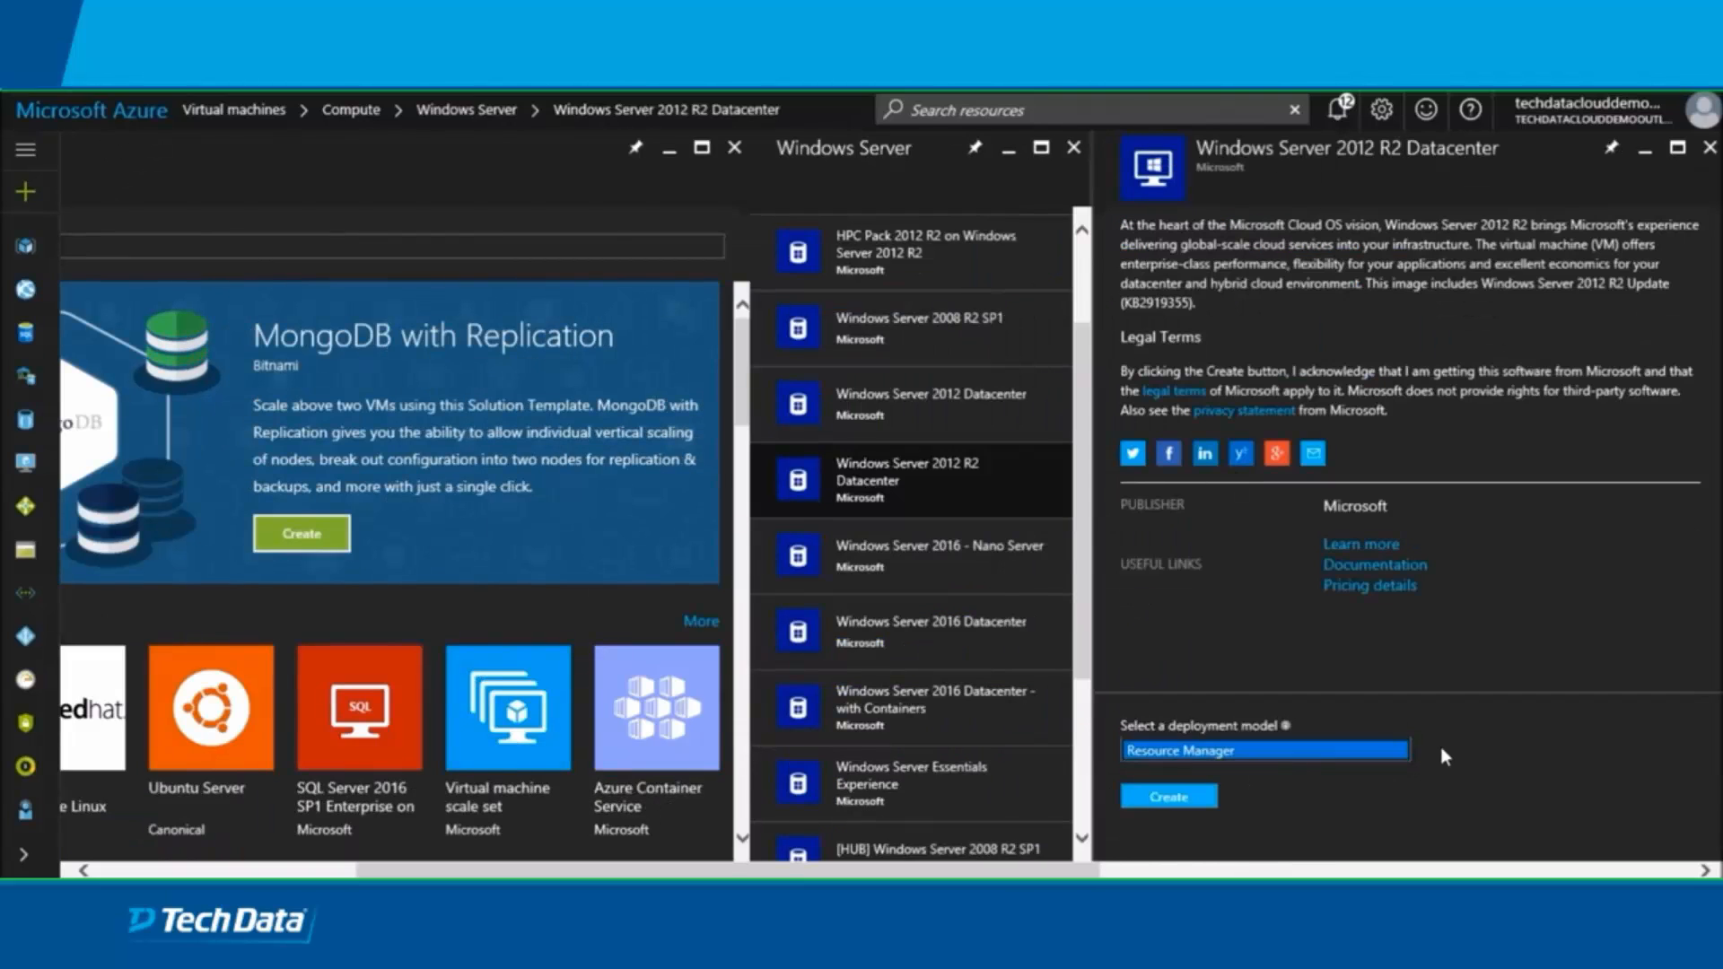
Start a new VM named jmsetngADC1 using the HDD disk type
left_click(1169, 799)
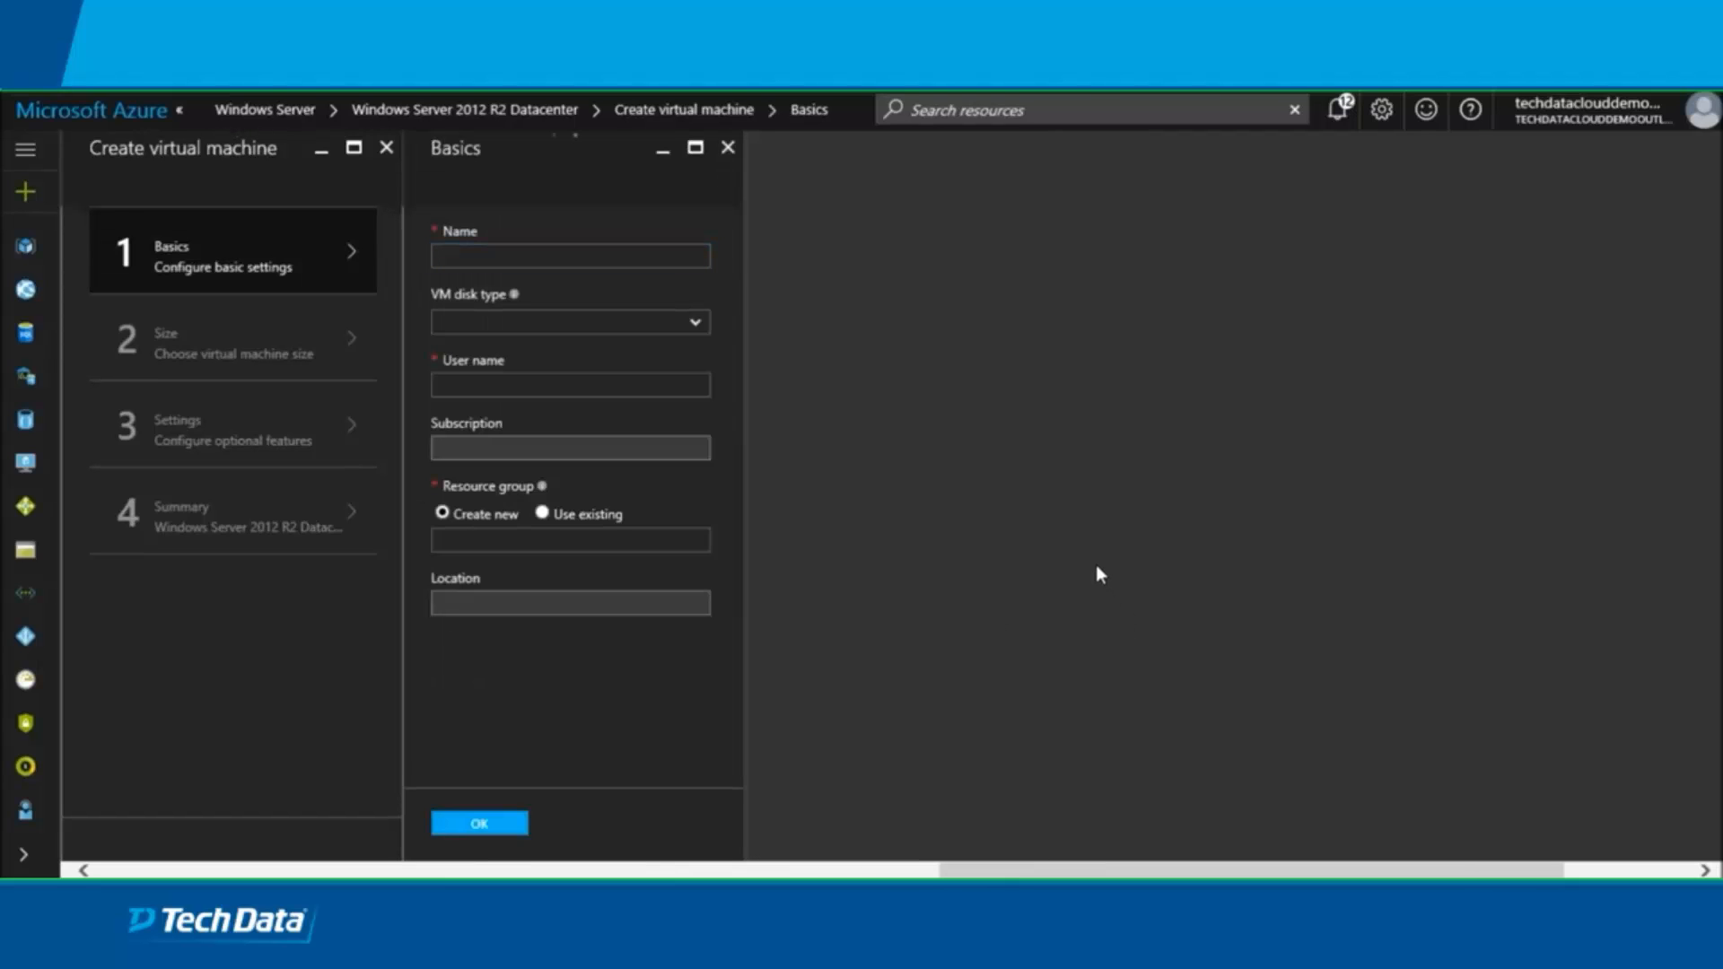
left_click(624, 256)
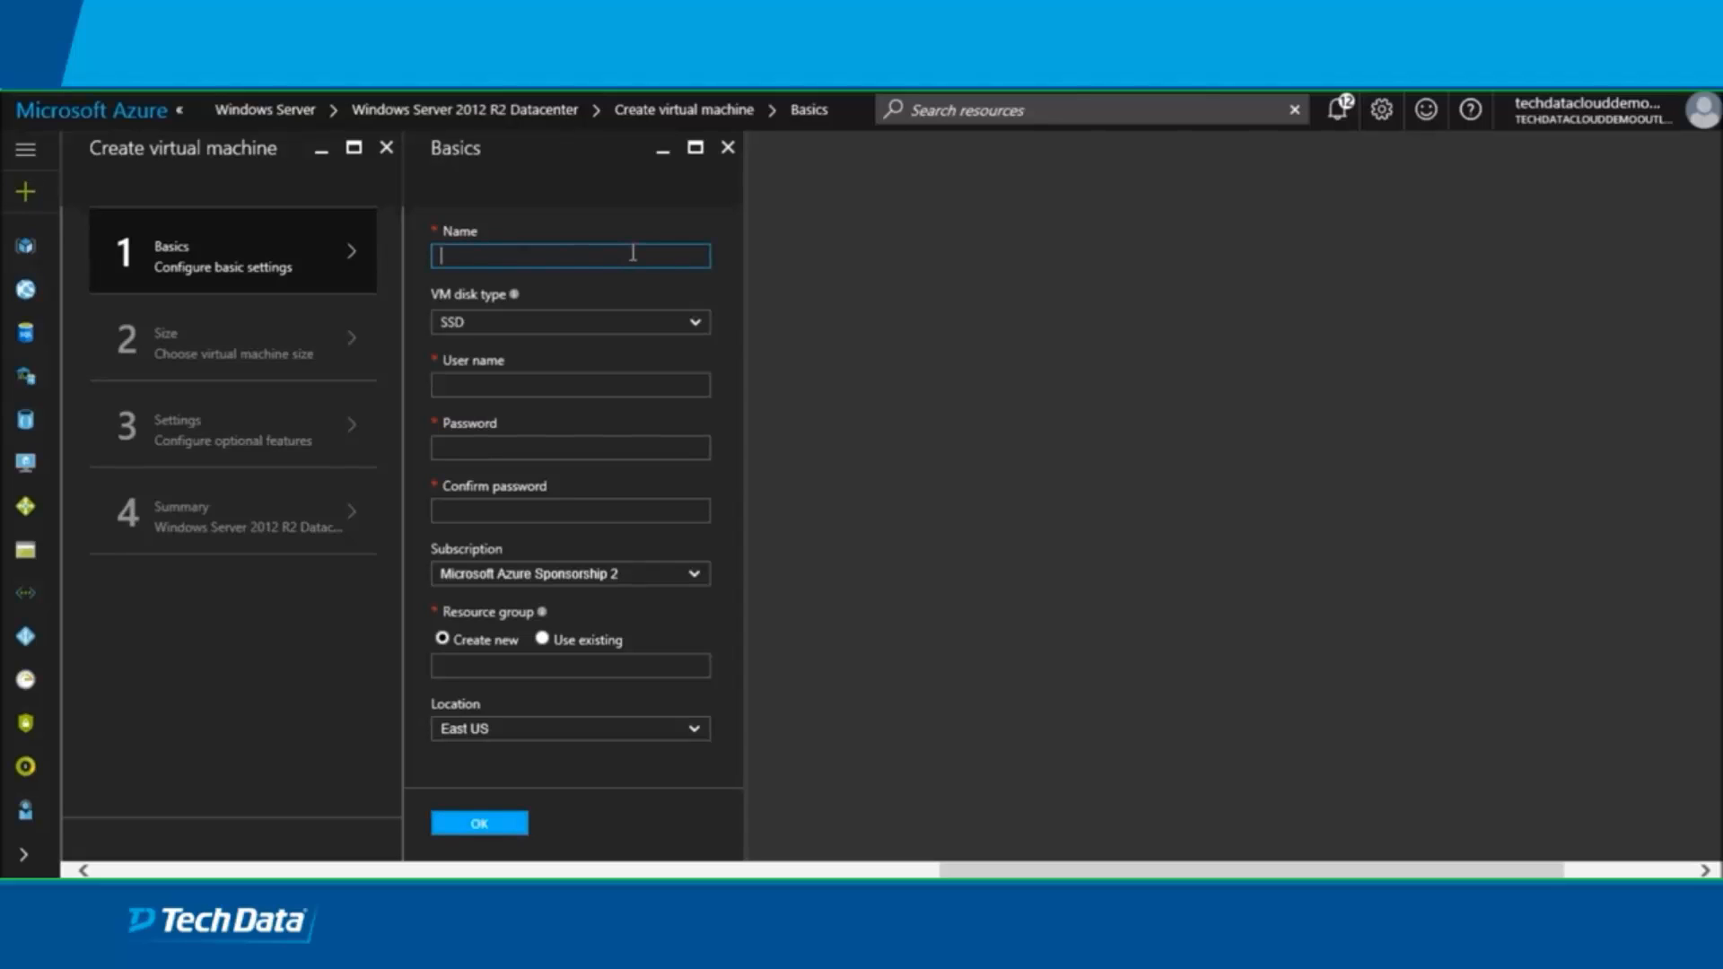
type("jmsetngADC1")
left_click(698, 325)
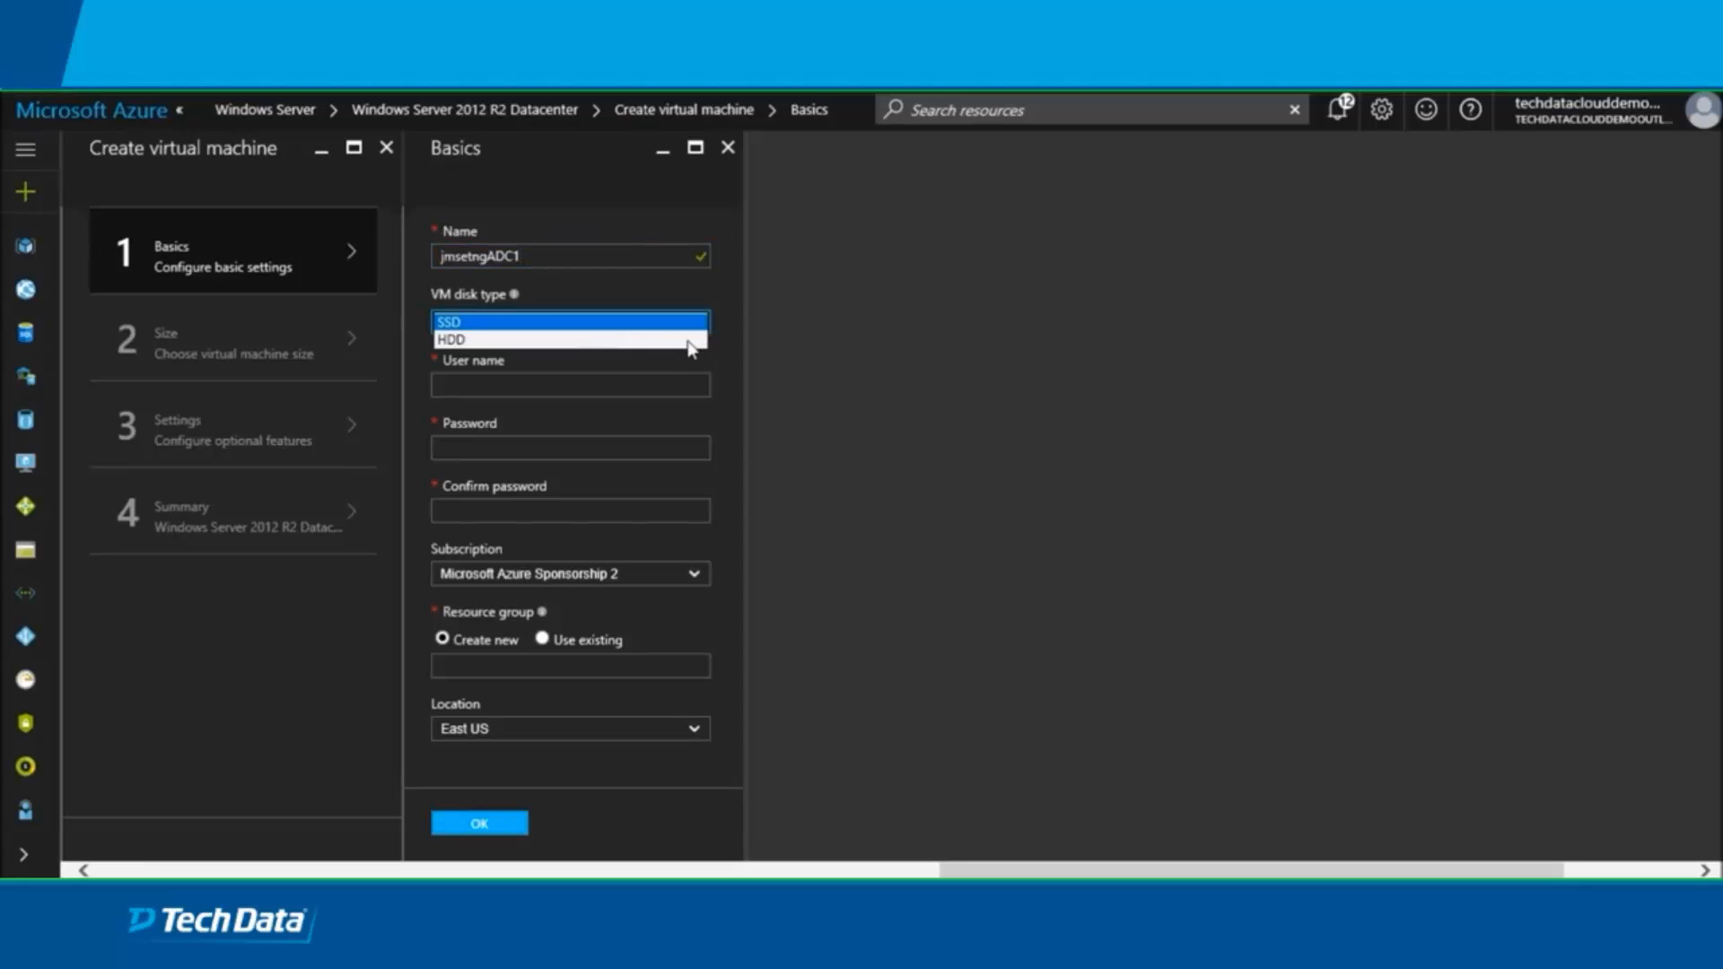
left_click(688, 340)
Enter the administrator user name and password, then confirm the password
left_click(652, 388)
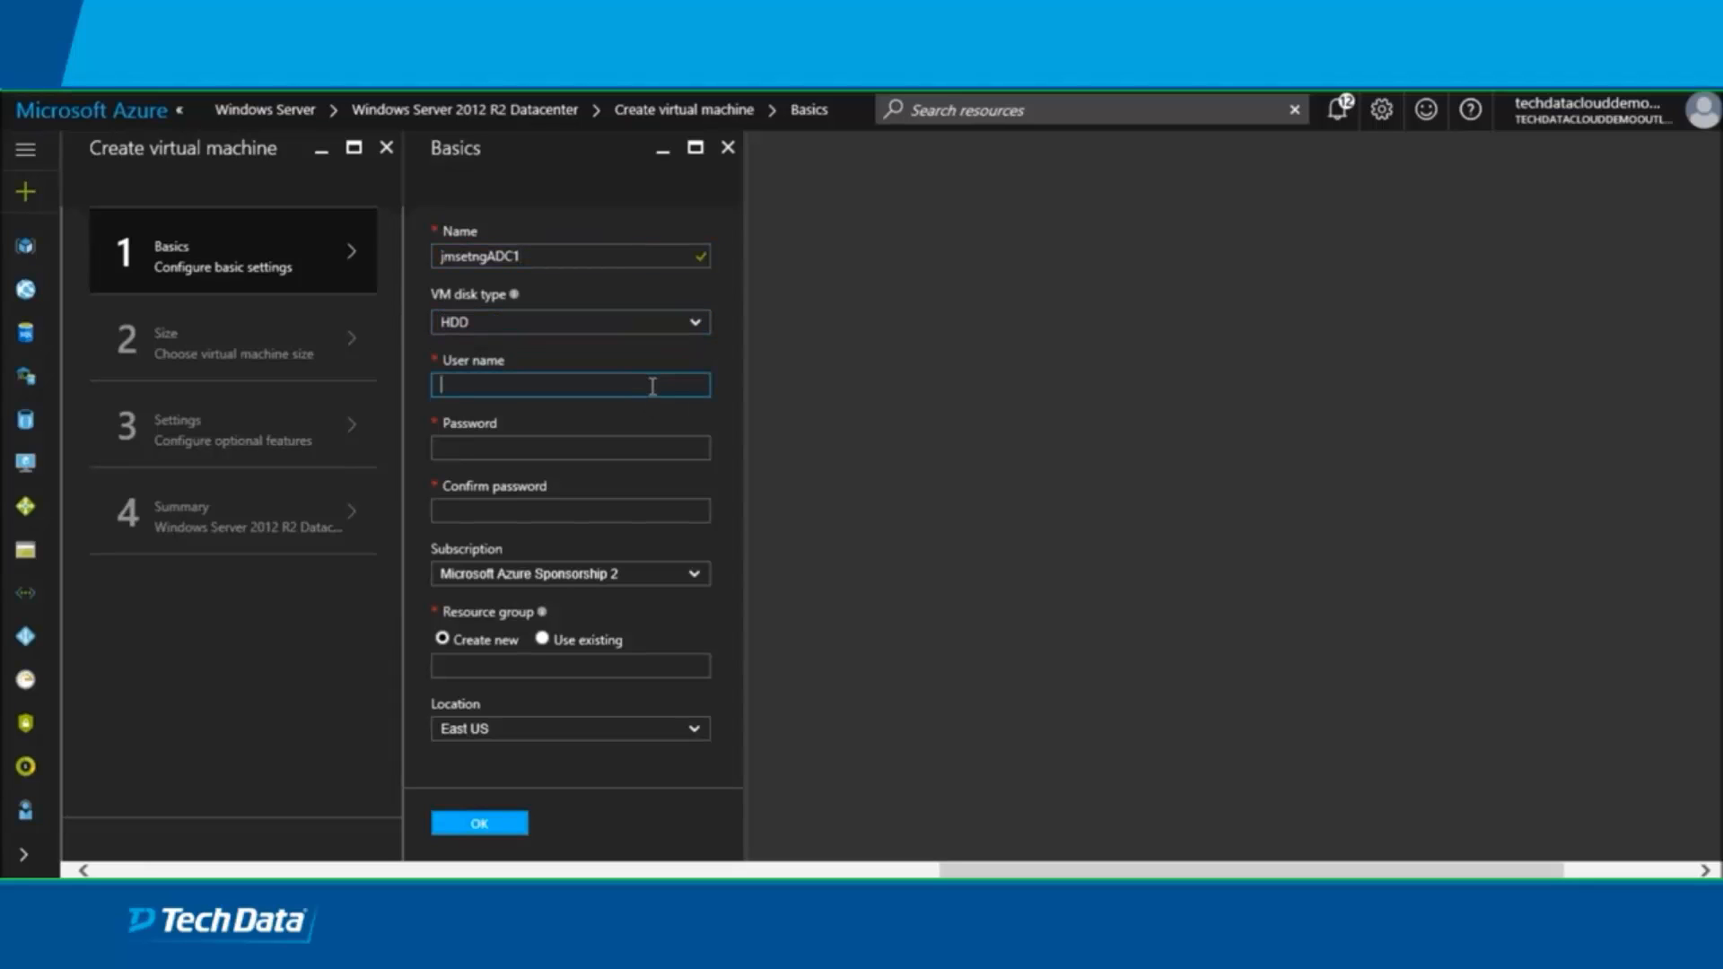
type("jmoeglin")
key("Tab")
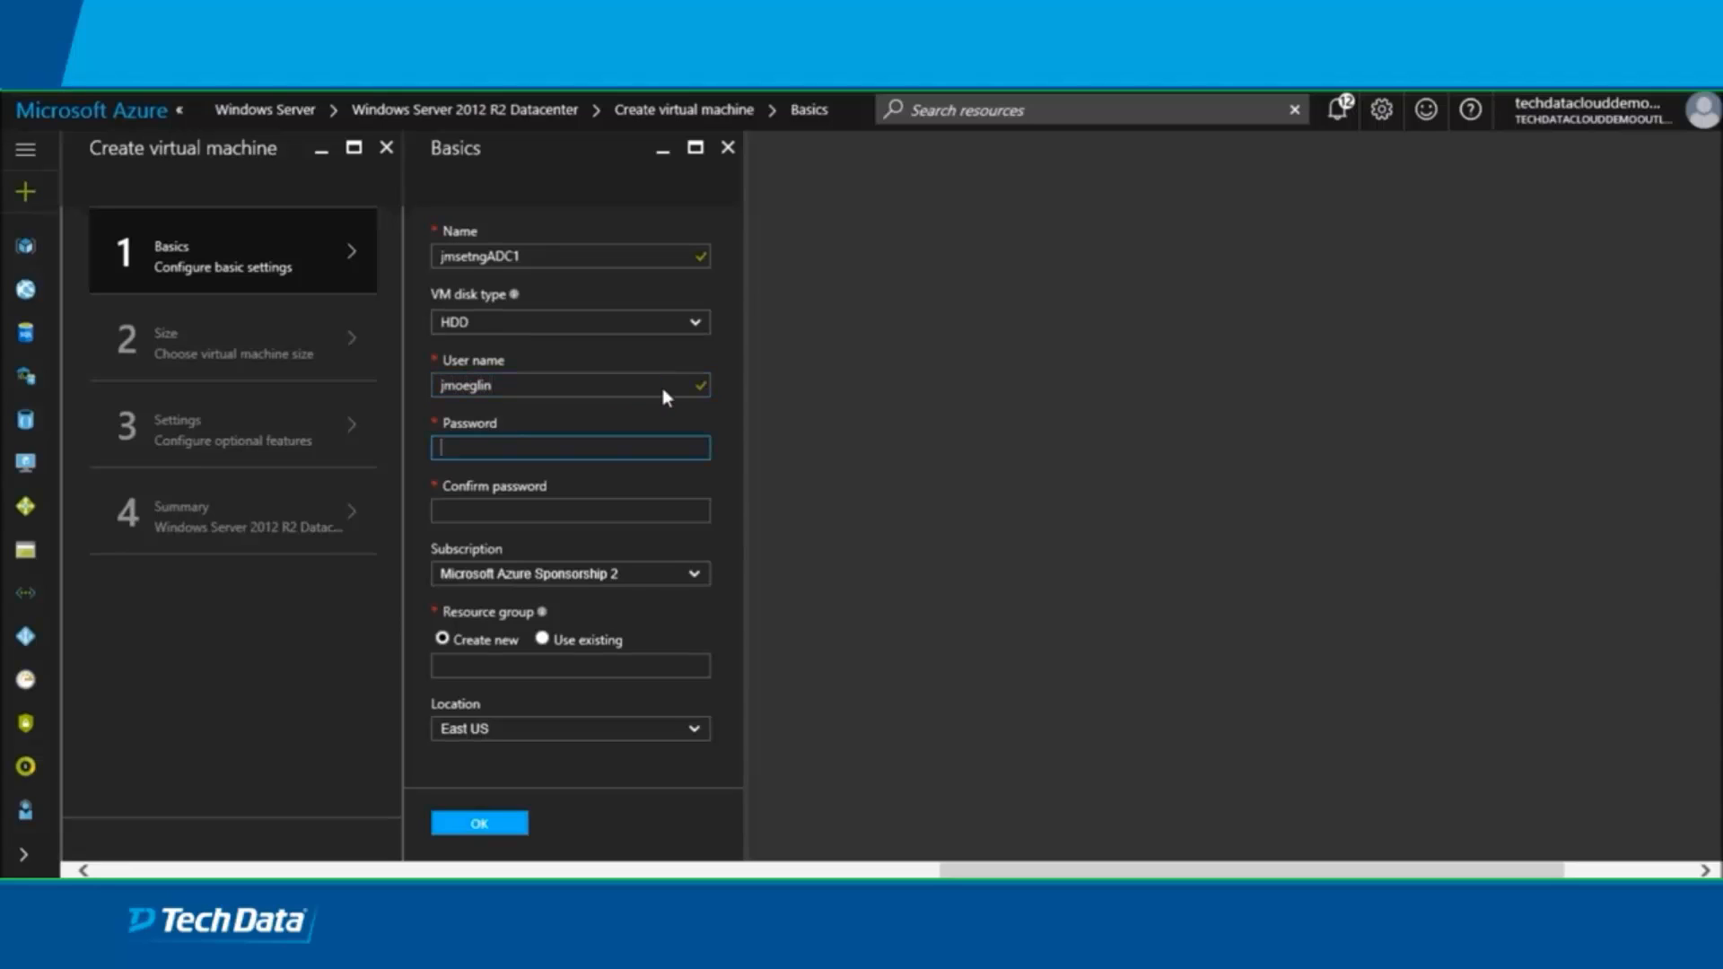
type("•••••••••")
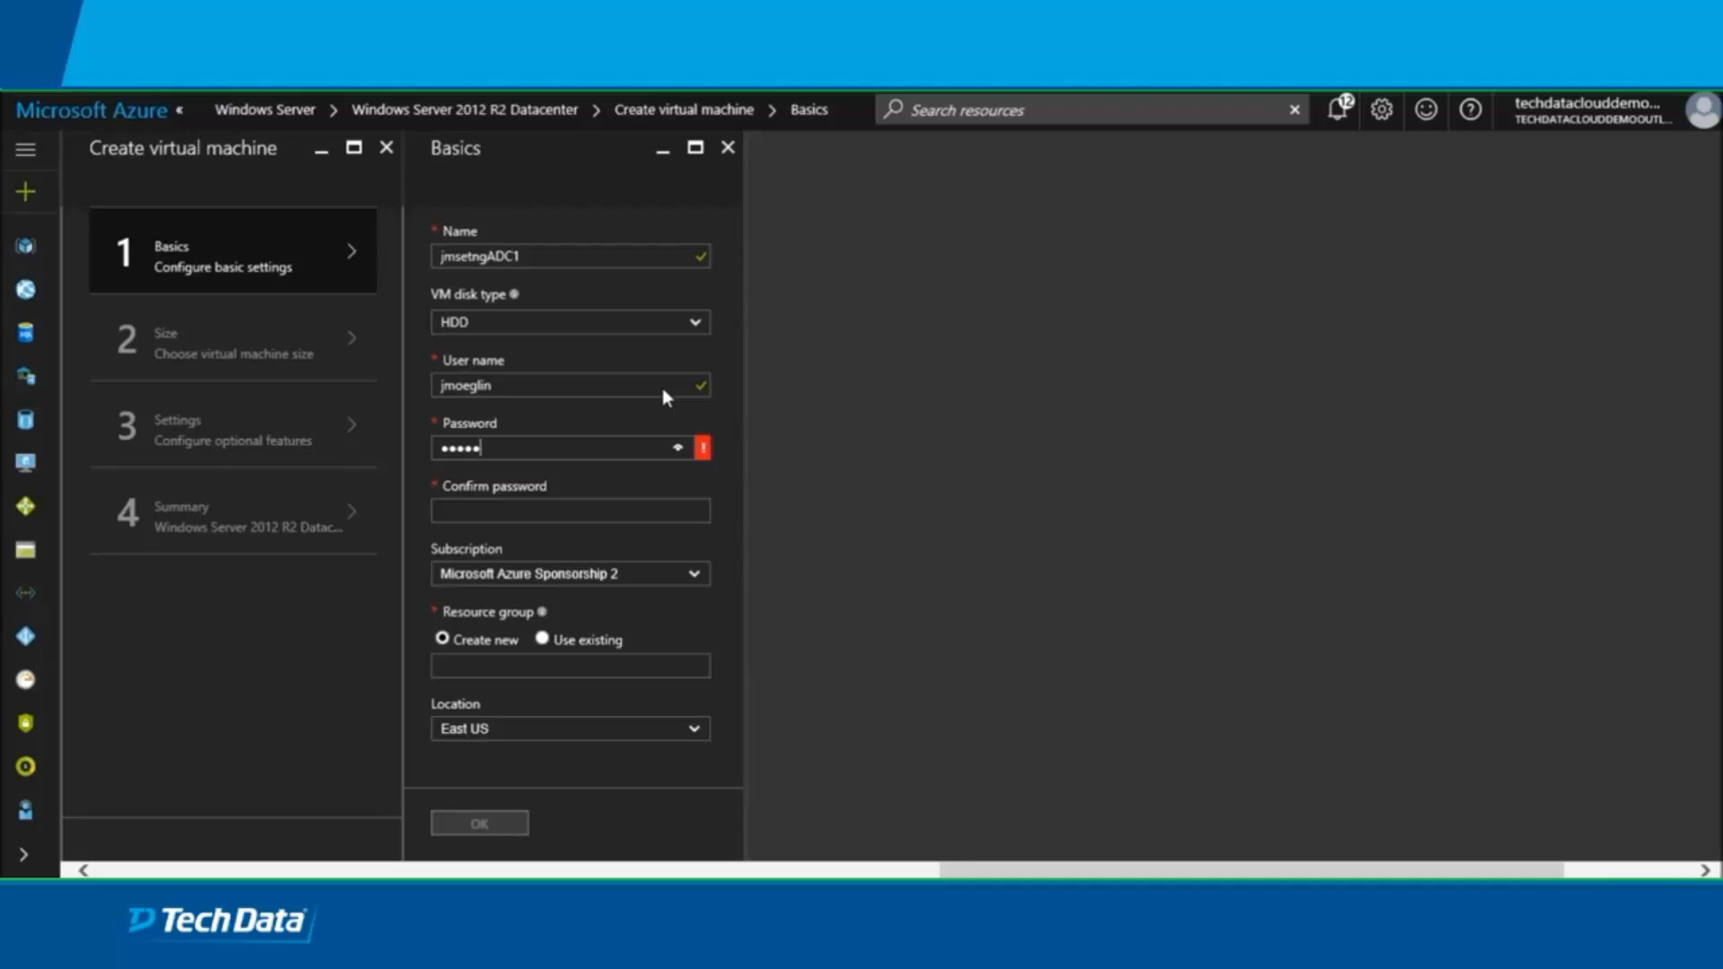
key("BackSpace")
key("BackSpace")
key("BackSpace")
key("BackSpace")
key("BackSpace")
key("BackSpace")
key("BackSpace")
key("BackSpace")
key("BackSpace")
type("•••••••••••••••")
left_click(616, 510)
type("••••")
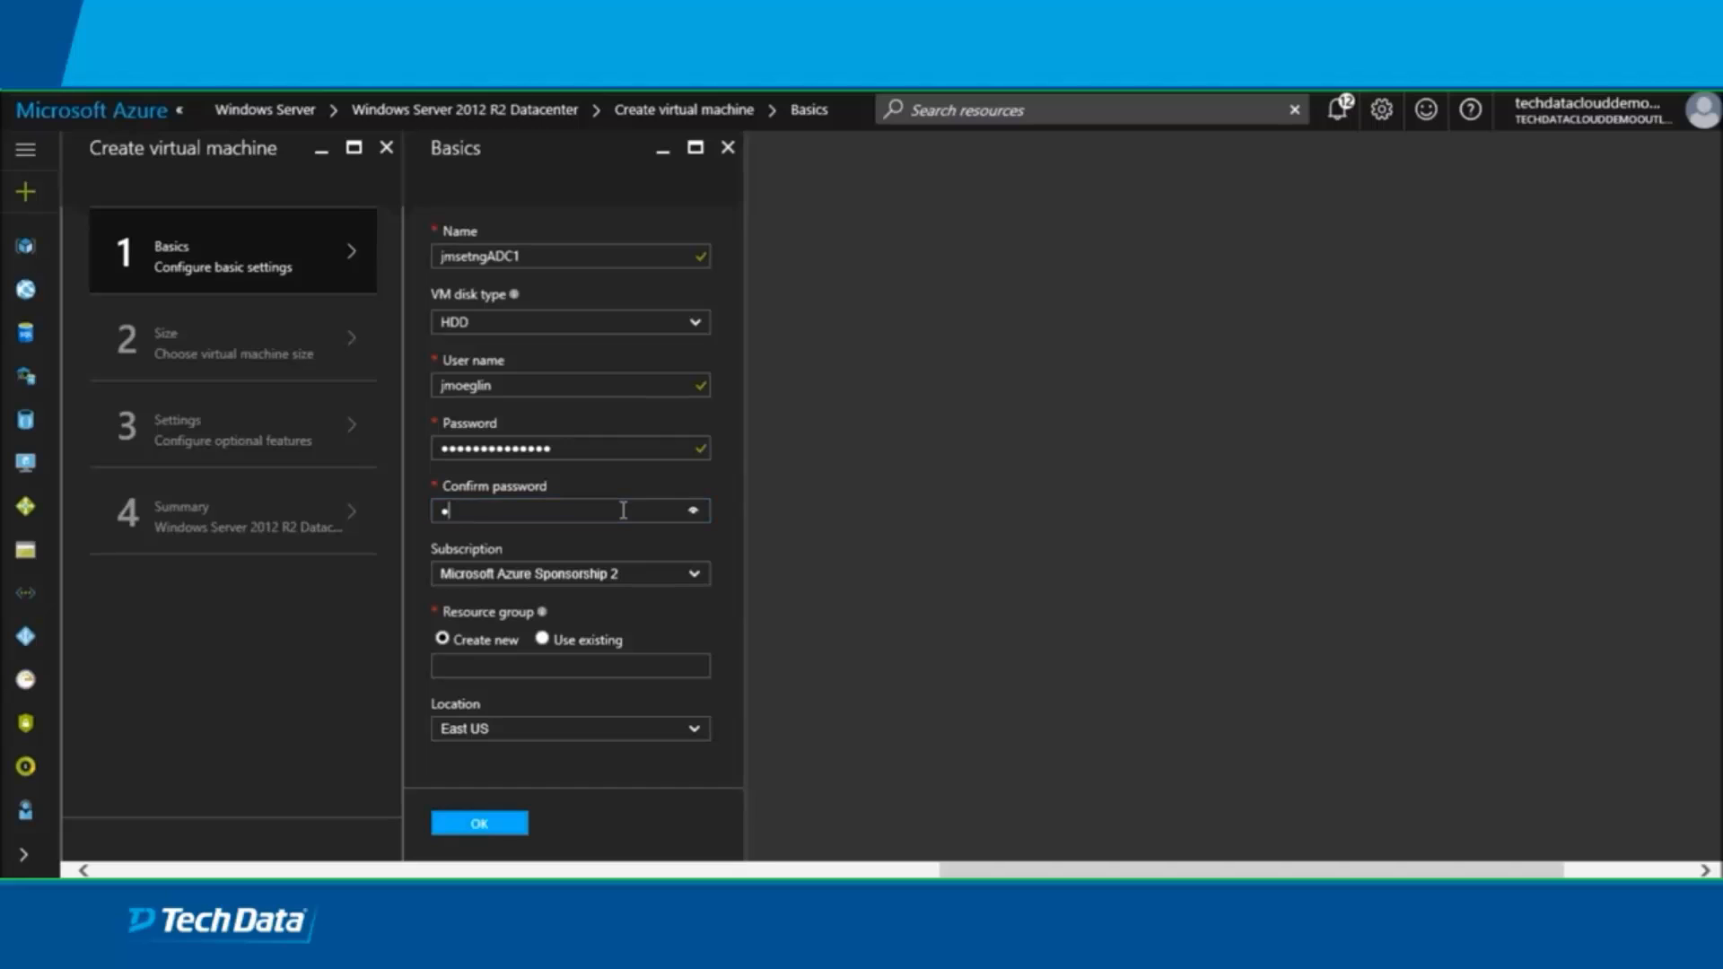
type("•••••••••••")
Place the VM in the existing resource group jmsetngRG1
left_click(543, 643)
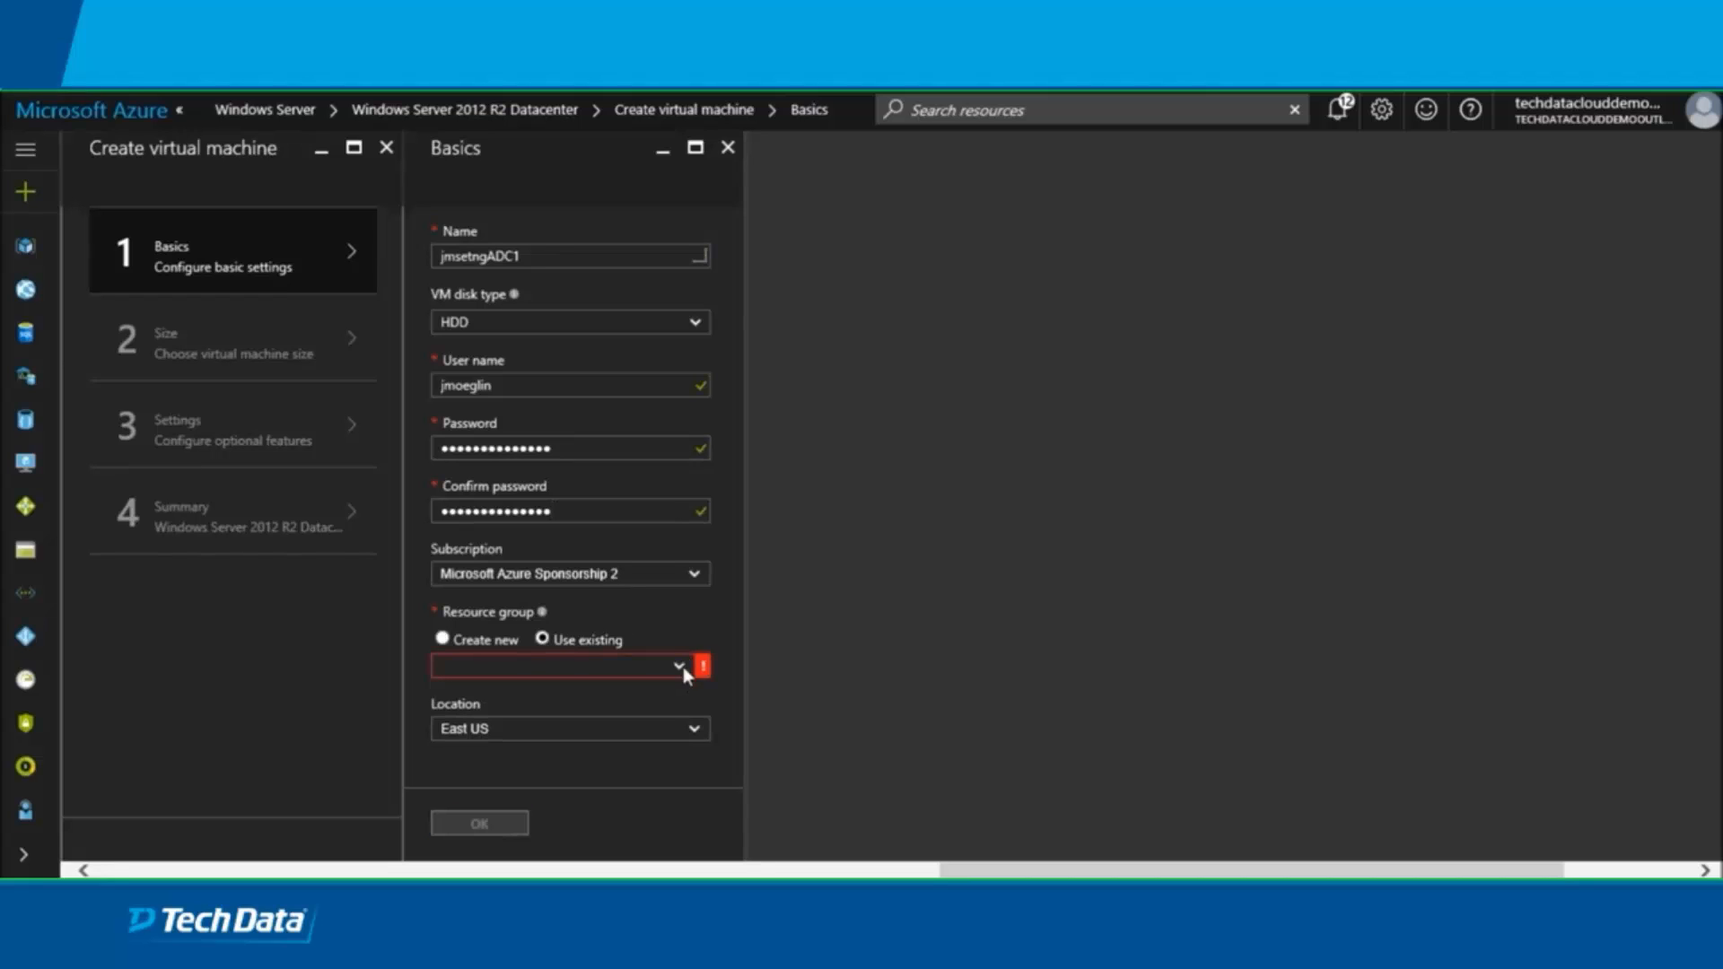
left_click(687, 671)
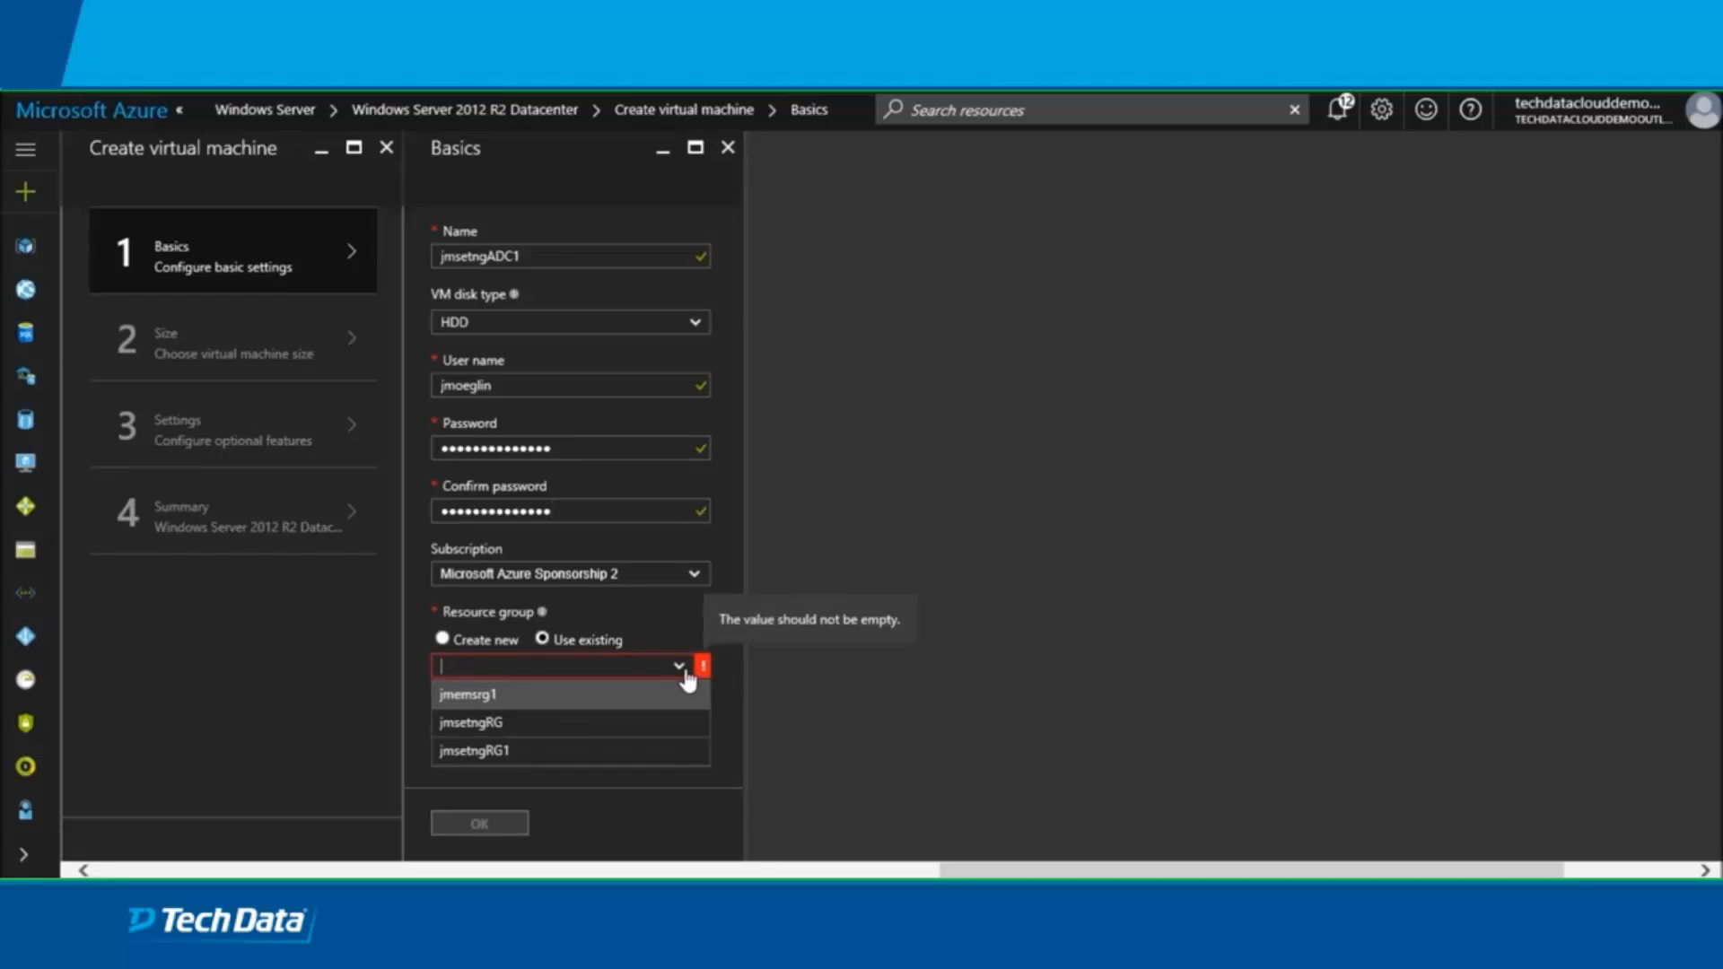
left_click(611, 752)
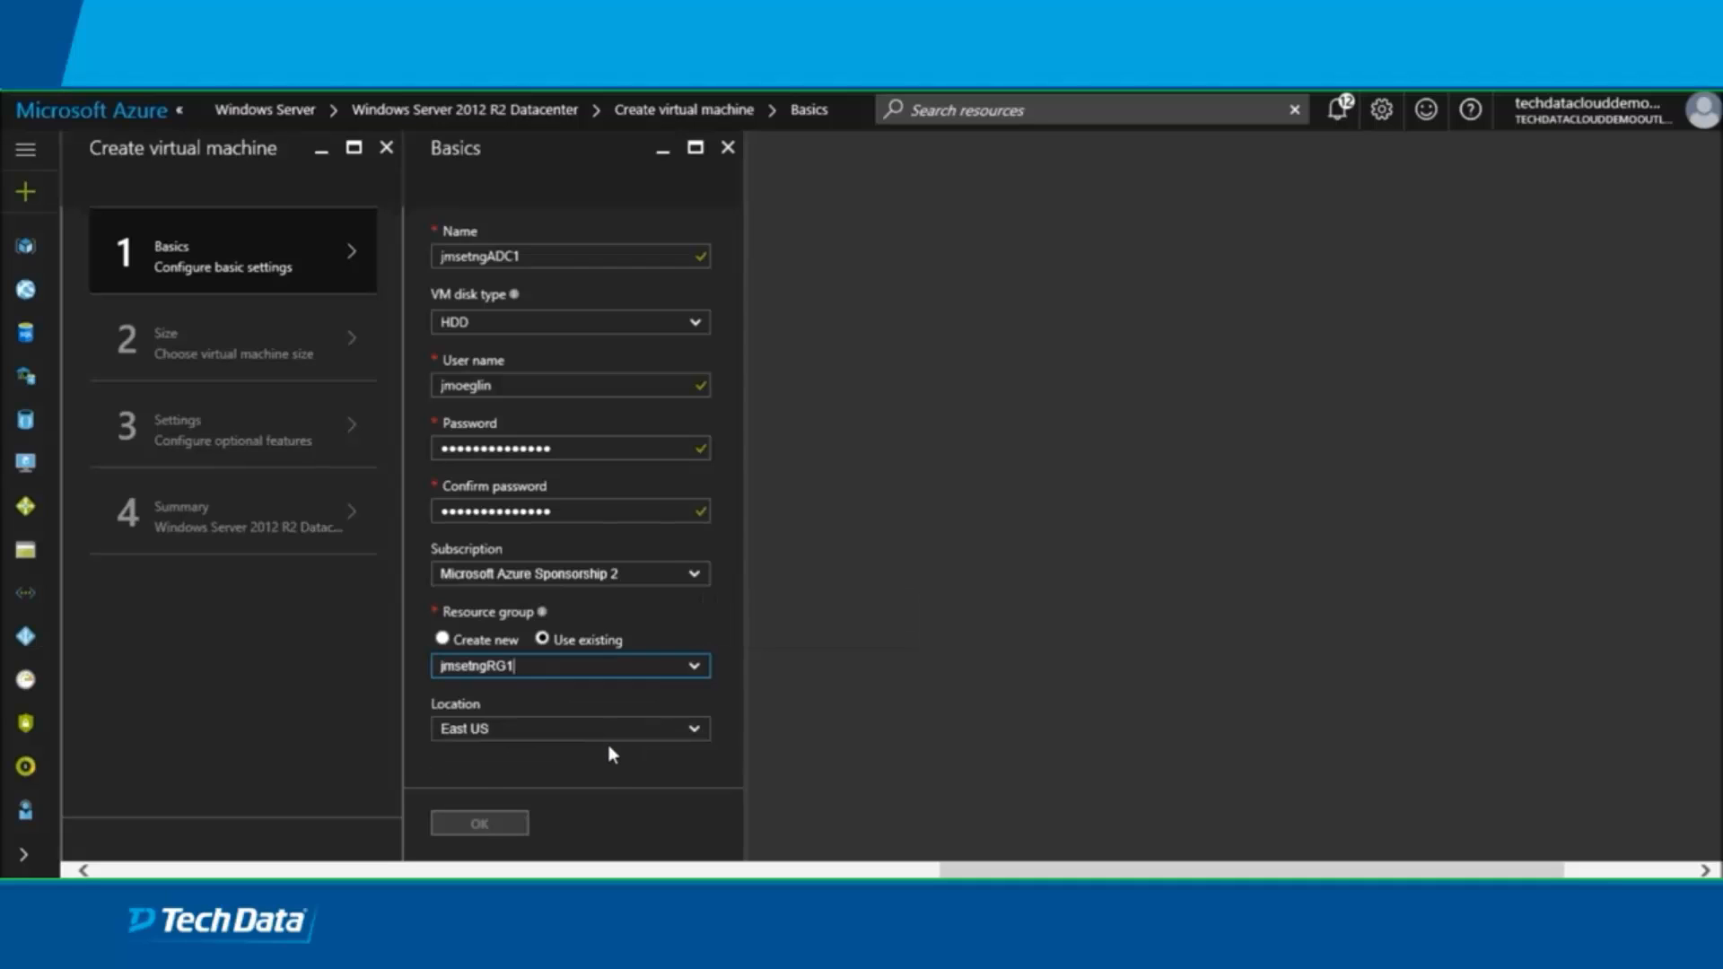
Confirm the Basics settings and list all available VM sizes
left_click(470, 823)
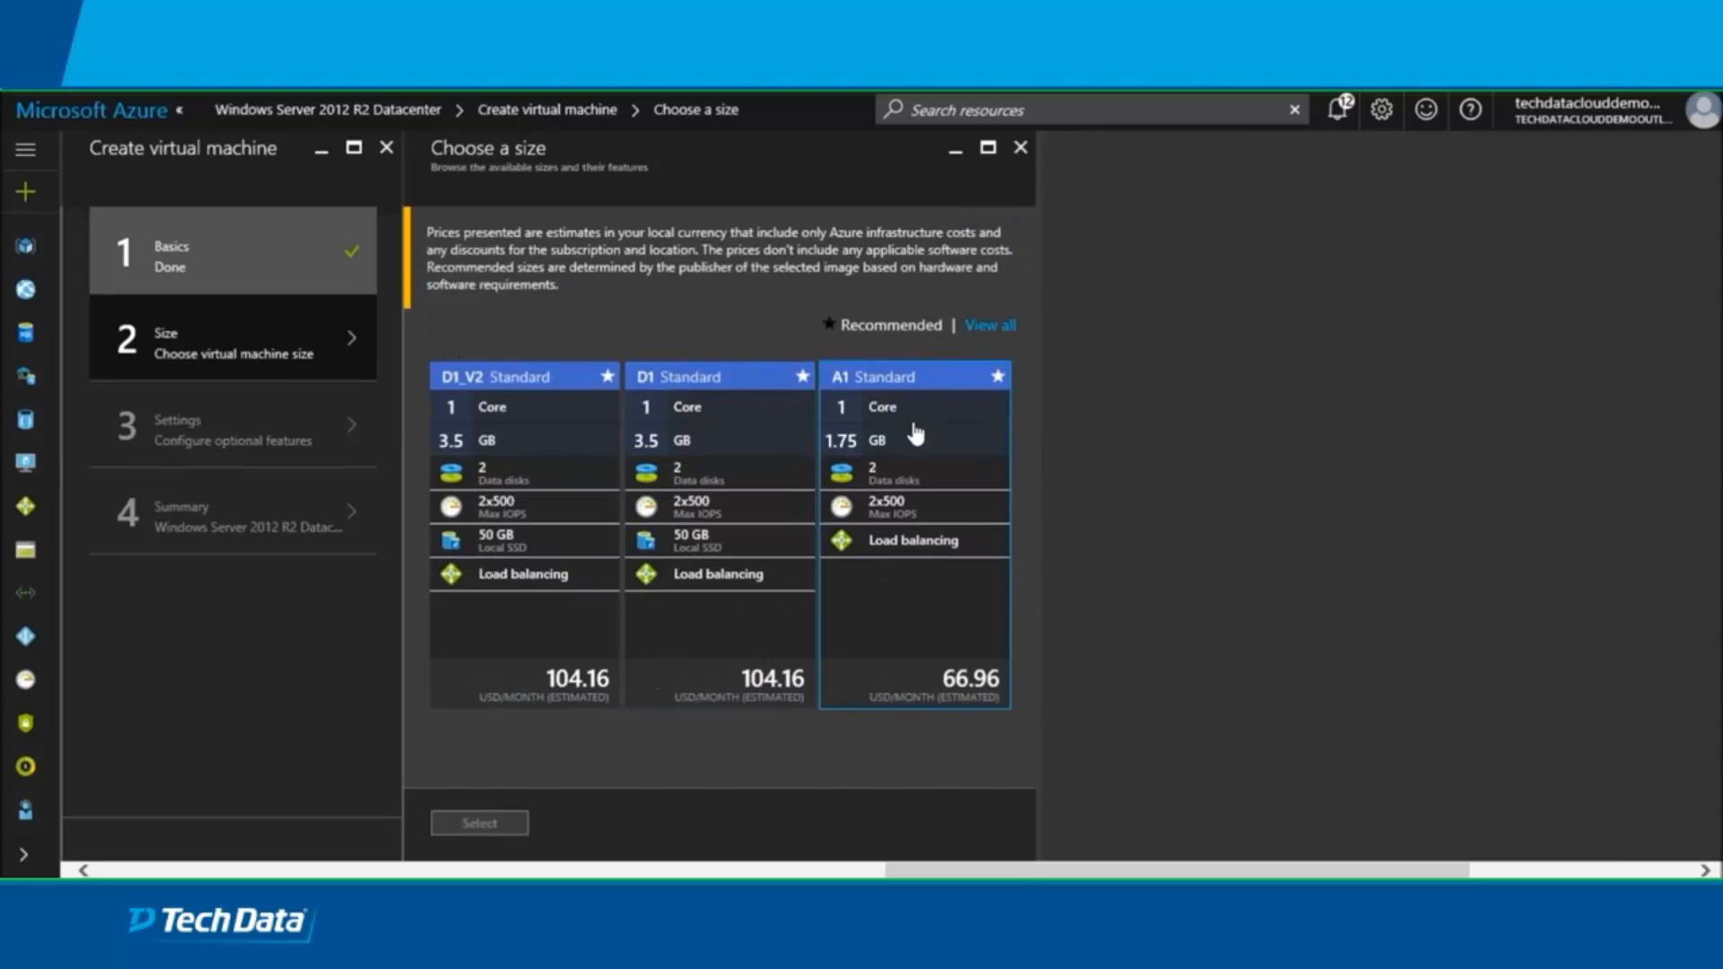
left_click(983, 329)
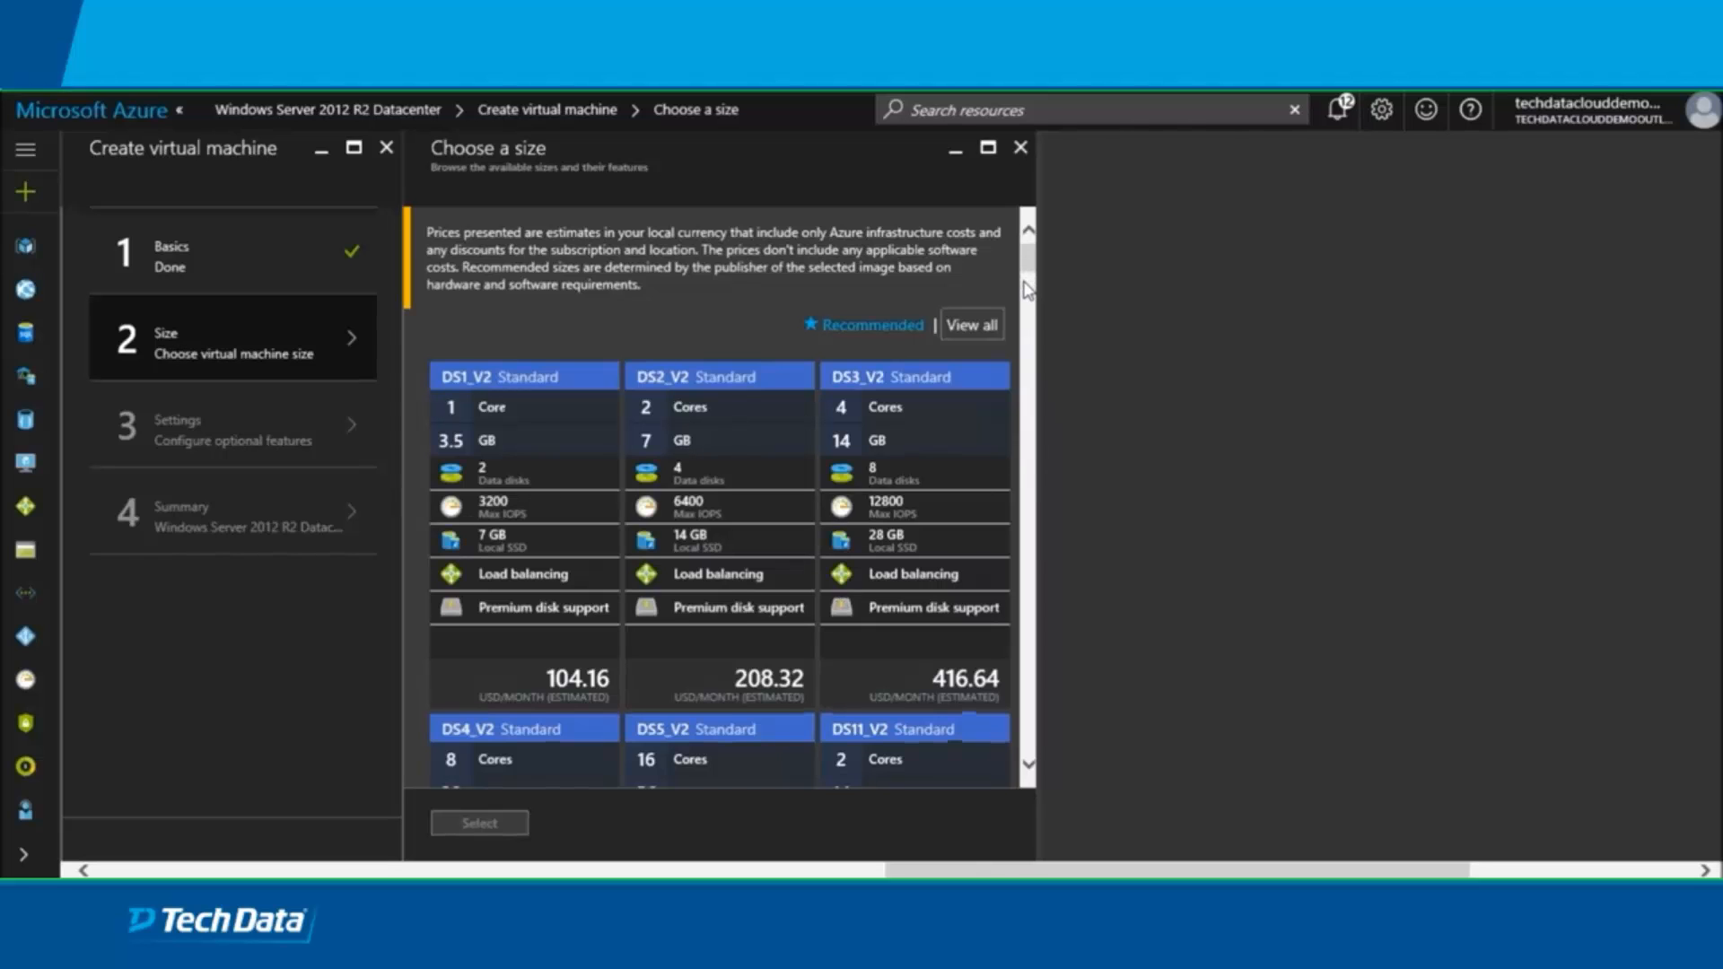
left_click_drag(1027, 287, 1011, 561)
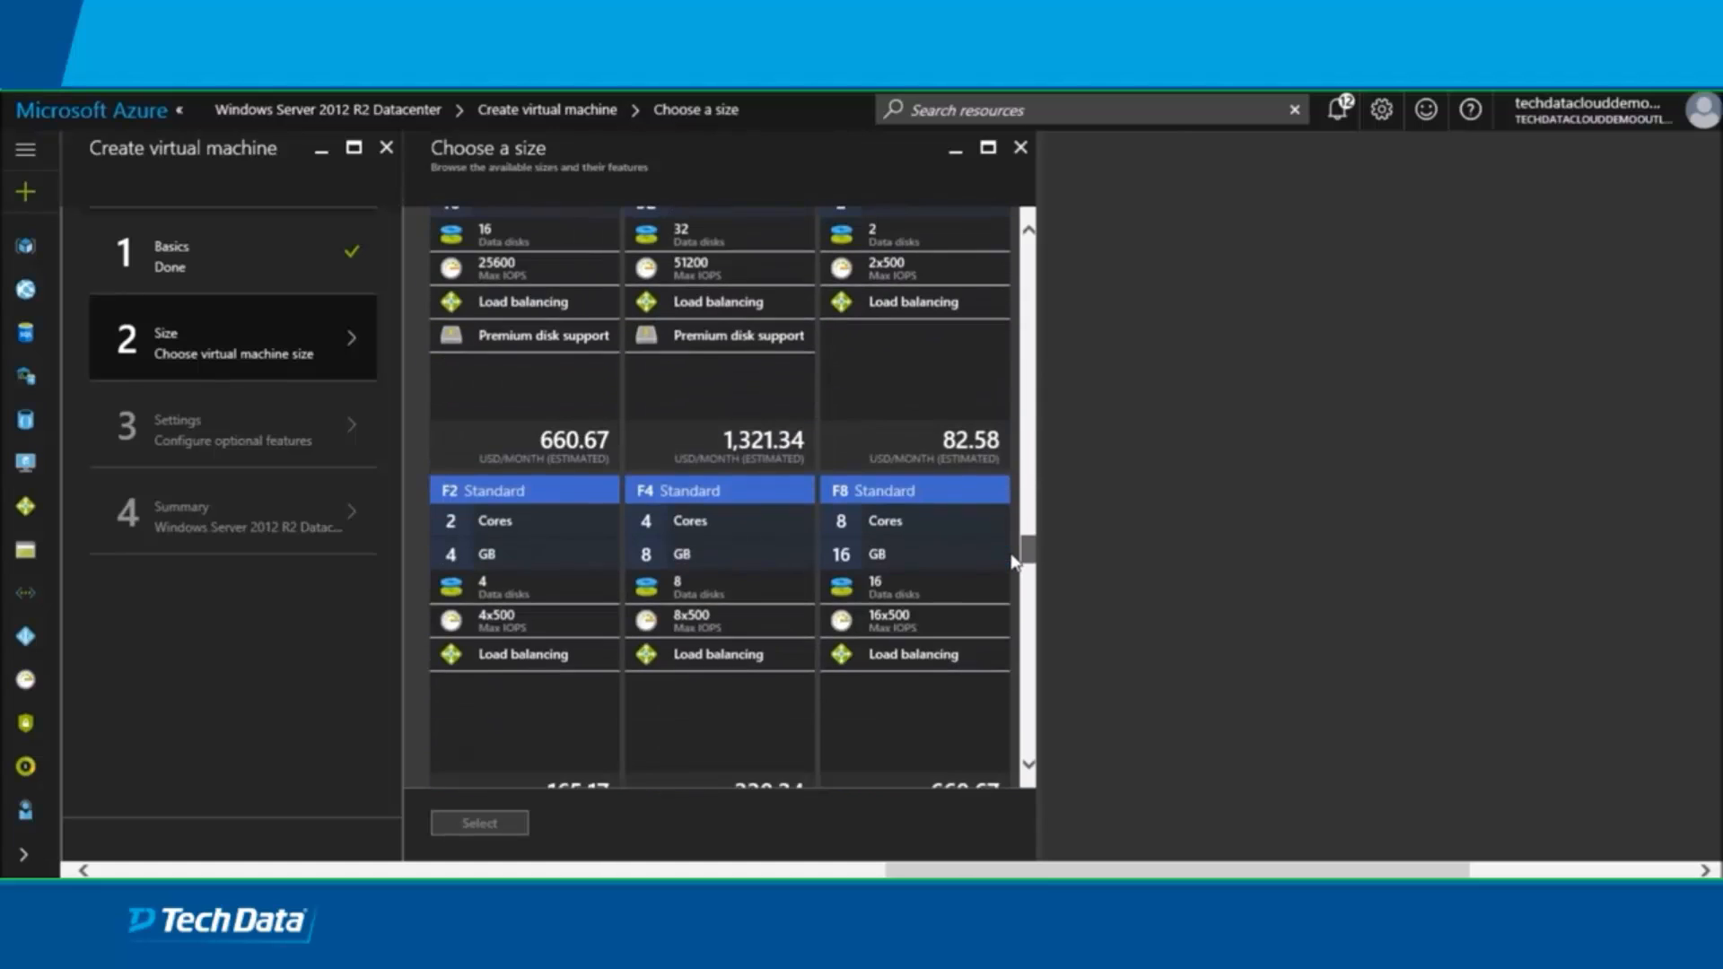
Scroll through the sizes and pick A1_V2 Standard (1 core, 2 GB)
left_click(1030, 765)
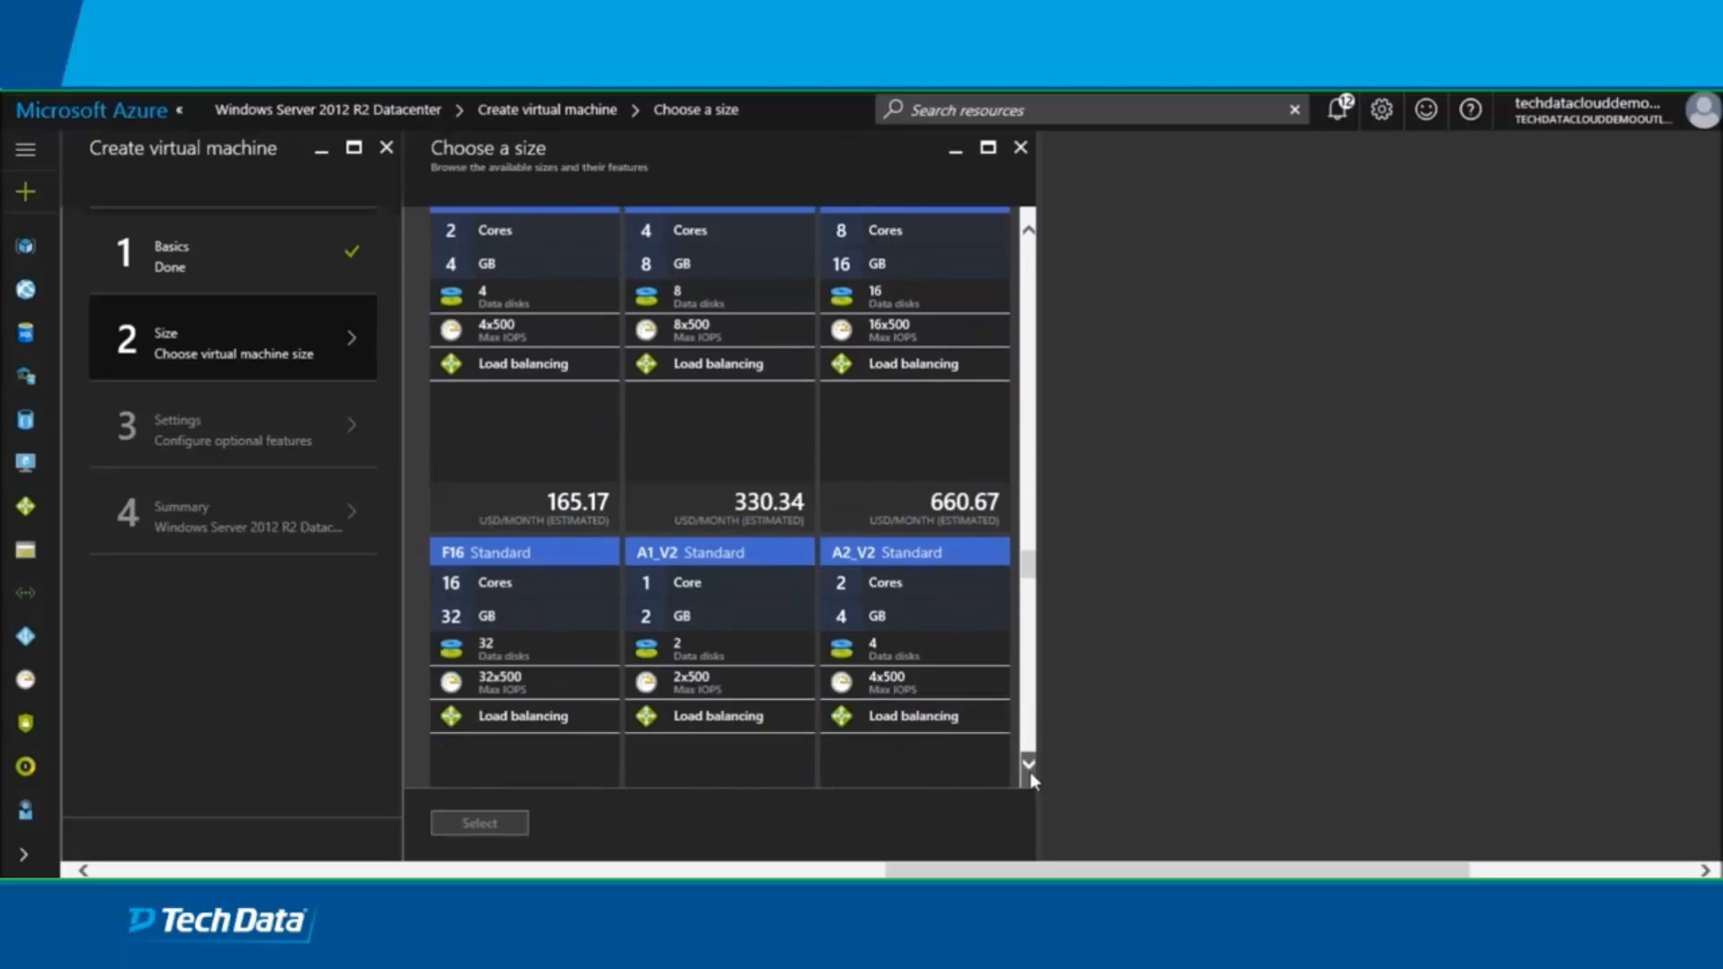
left_click(1030, 772)
left_click(1030, 772)
left_click(1030, 771)
left_click(1030, 772)
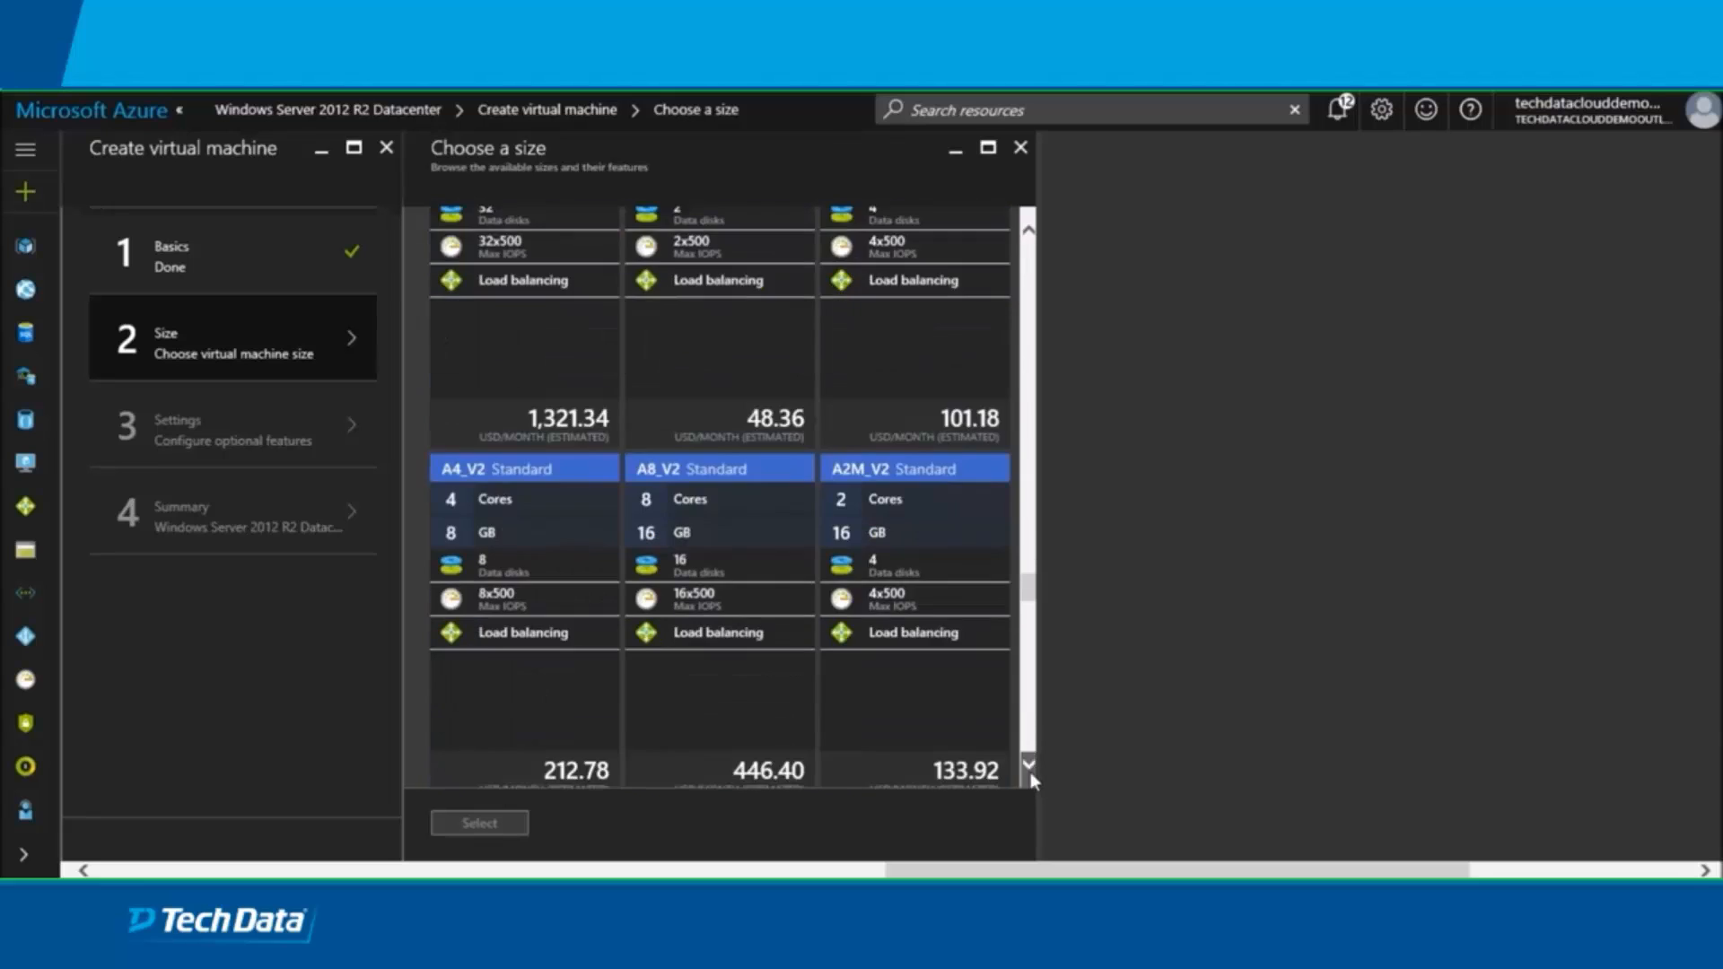
left_click(1030, 772)
left_click(1030, 772)
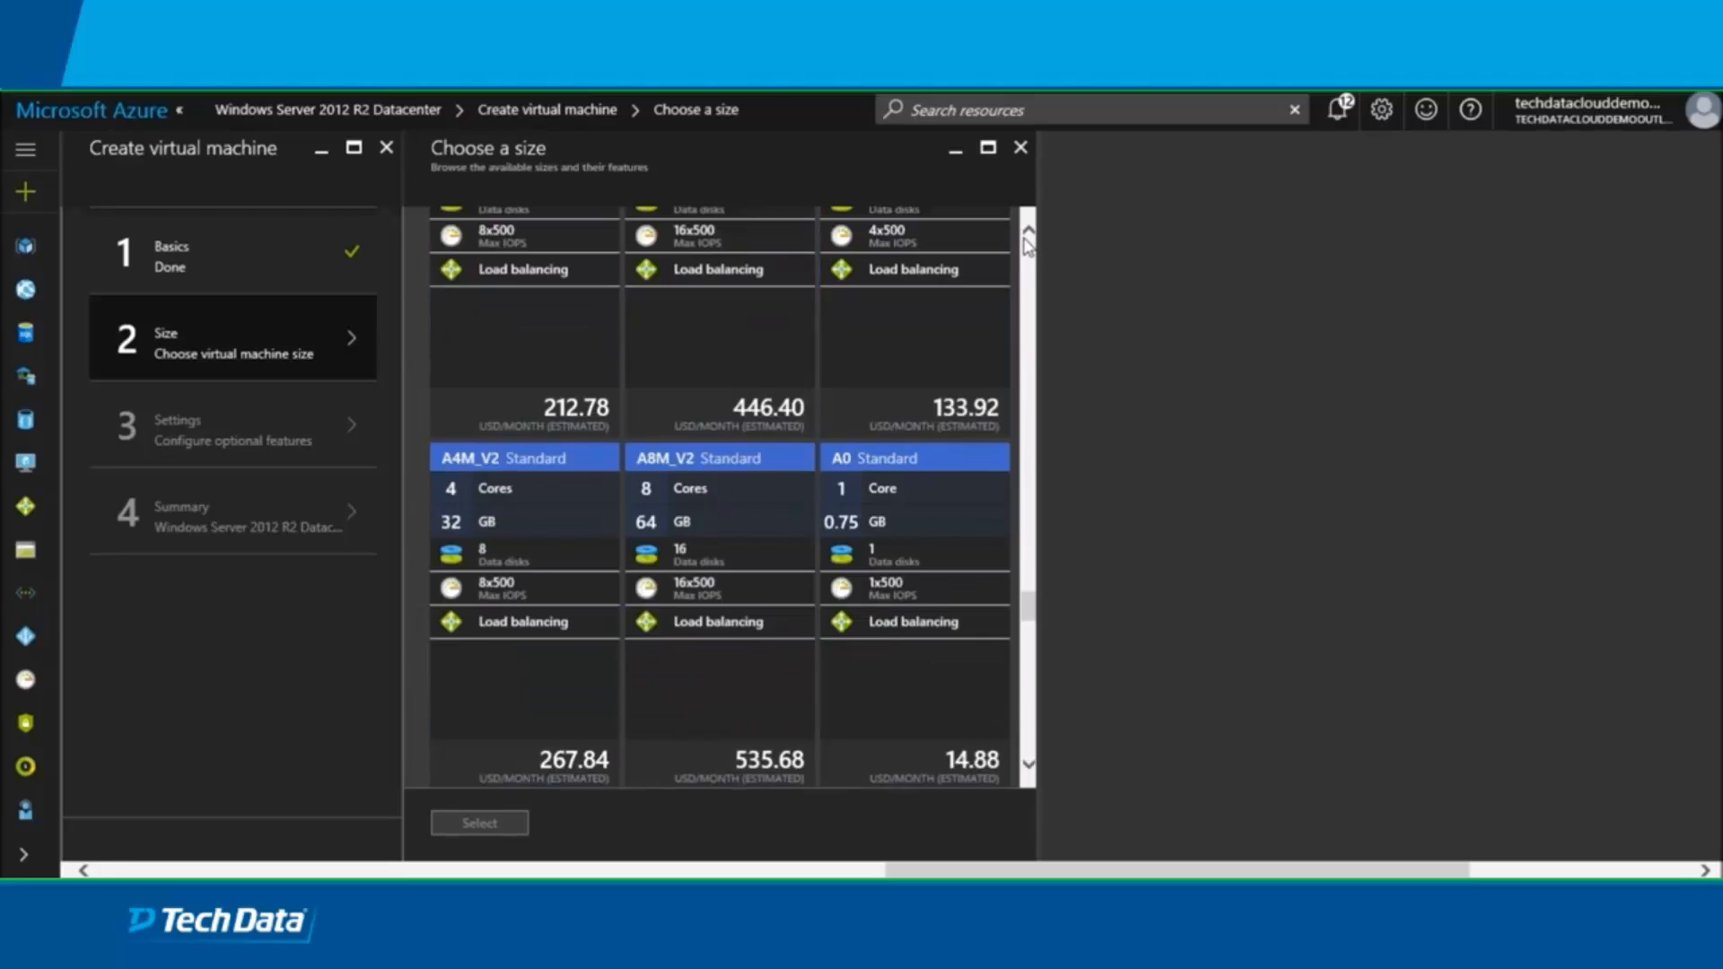
left_click(1029, 231)
left_click(1029, 231)
left_click(1029, 231)
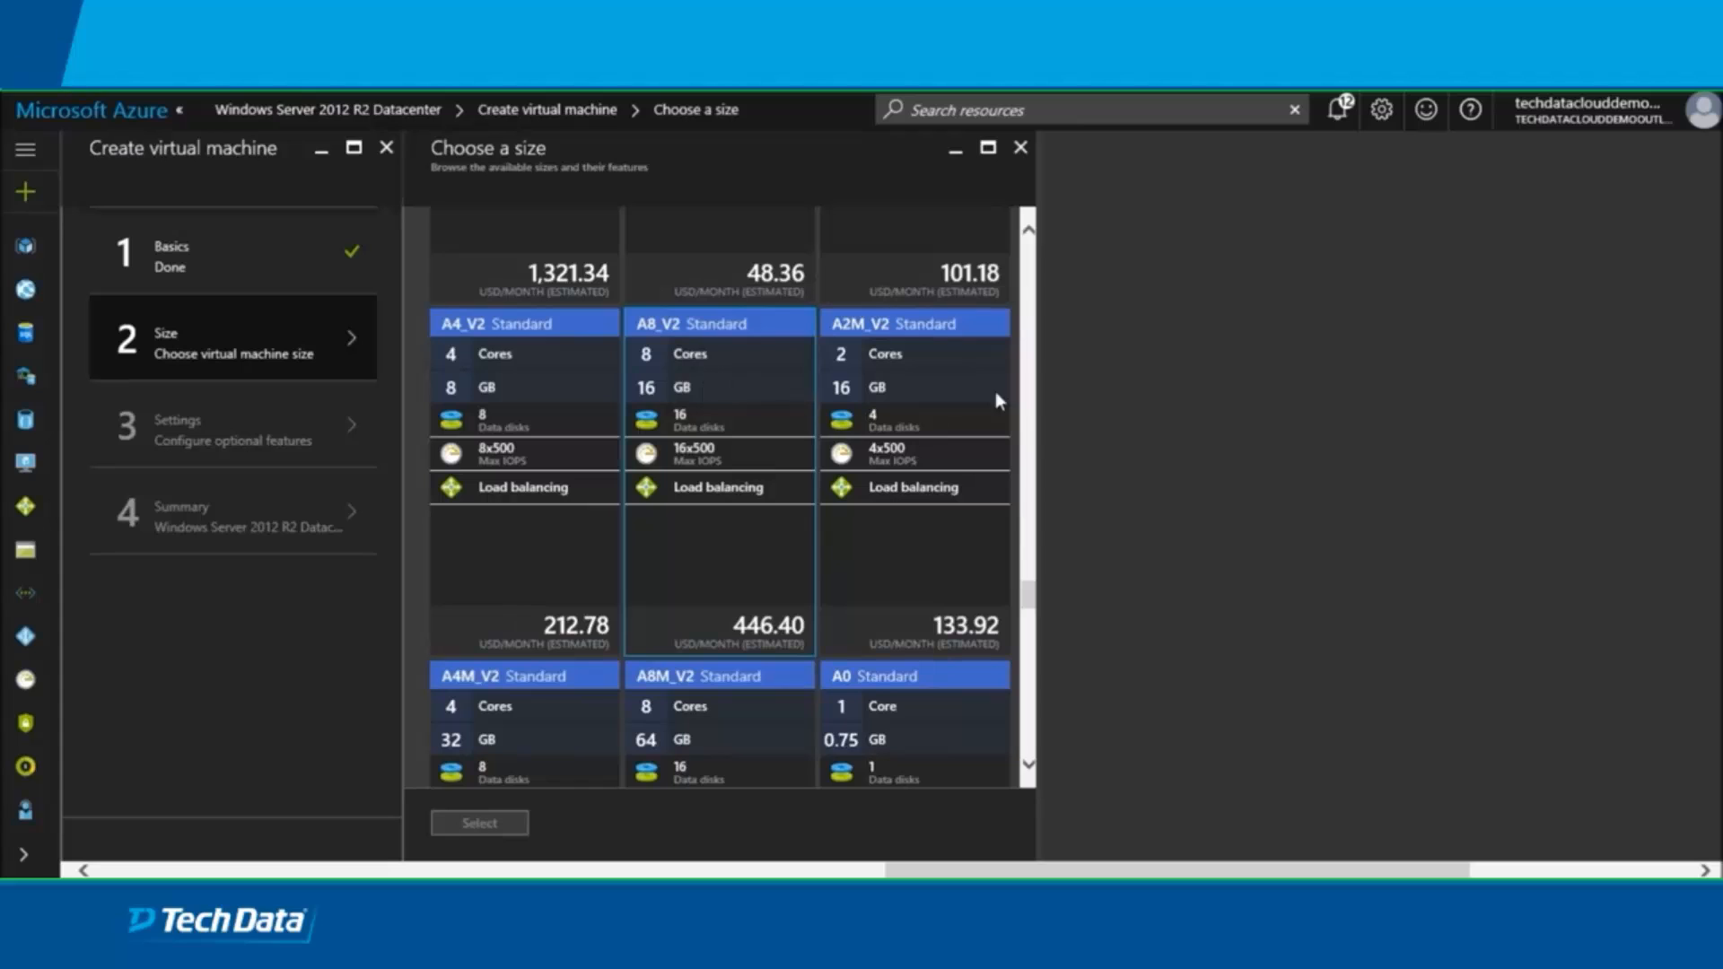
left_click(1029, 229)
left_click(1028, 236)
left_click(1029, 236)
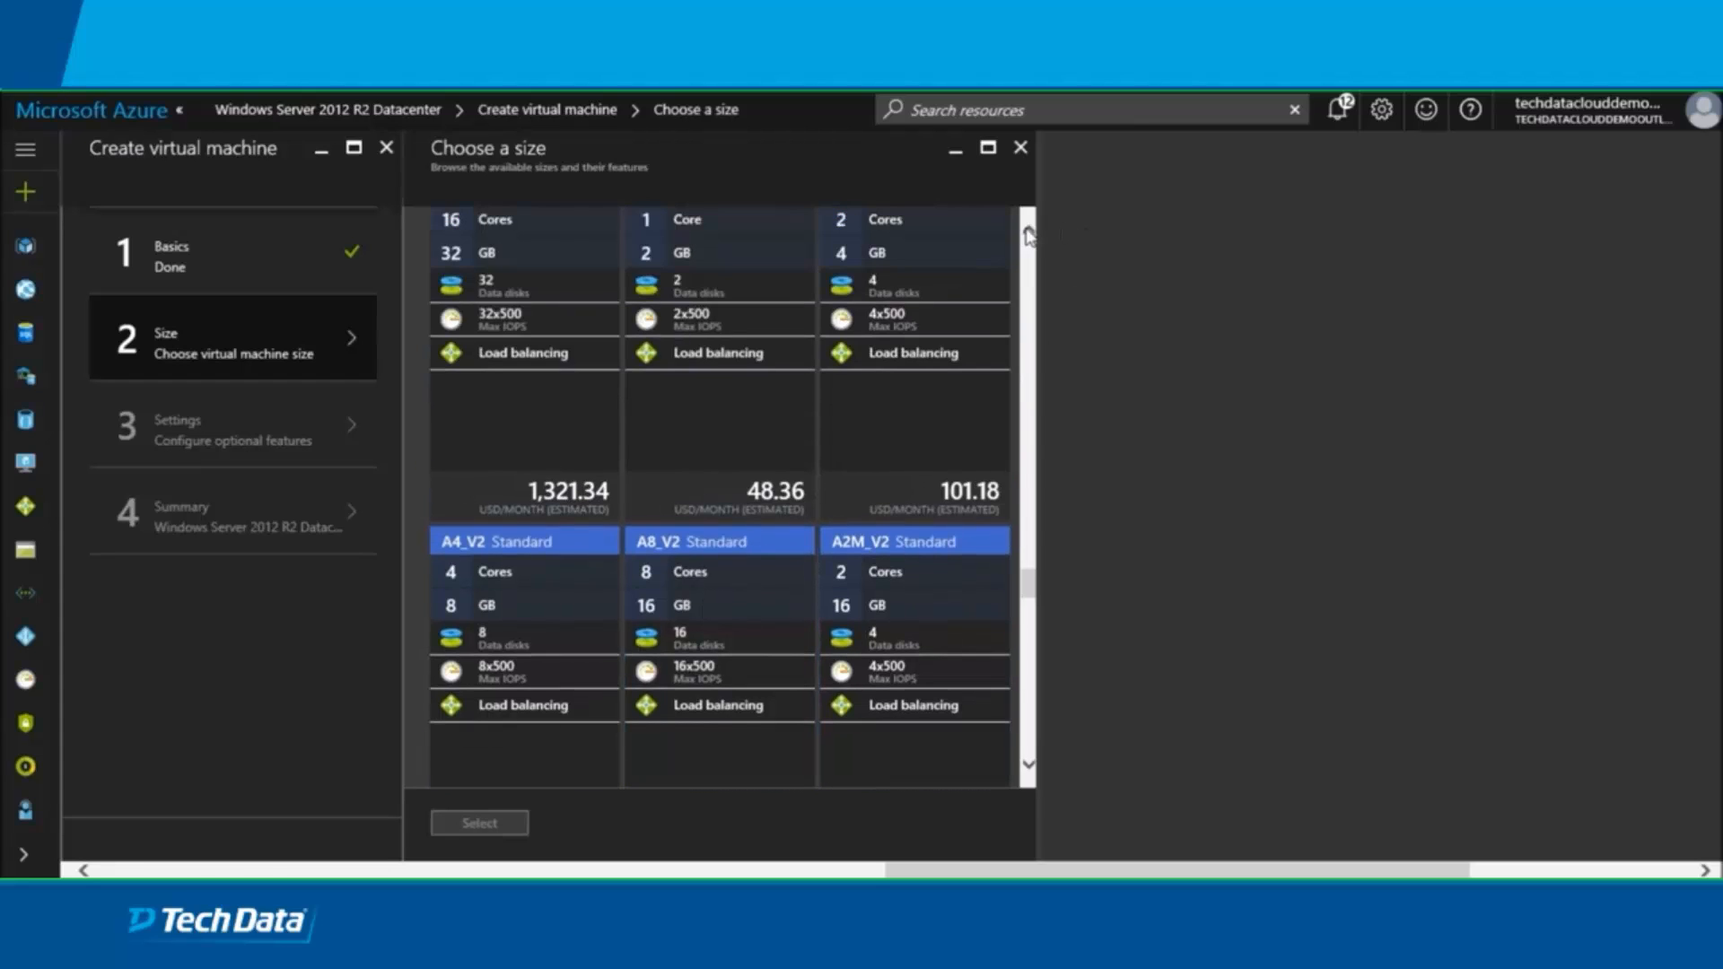
left_click(1029, 236)
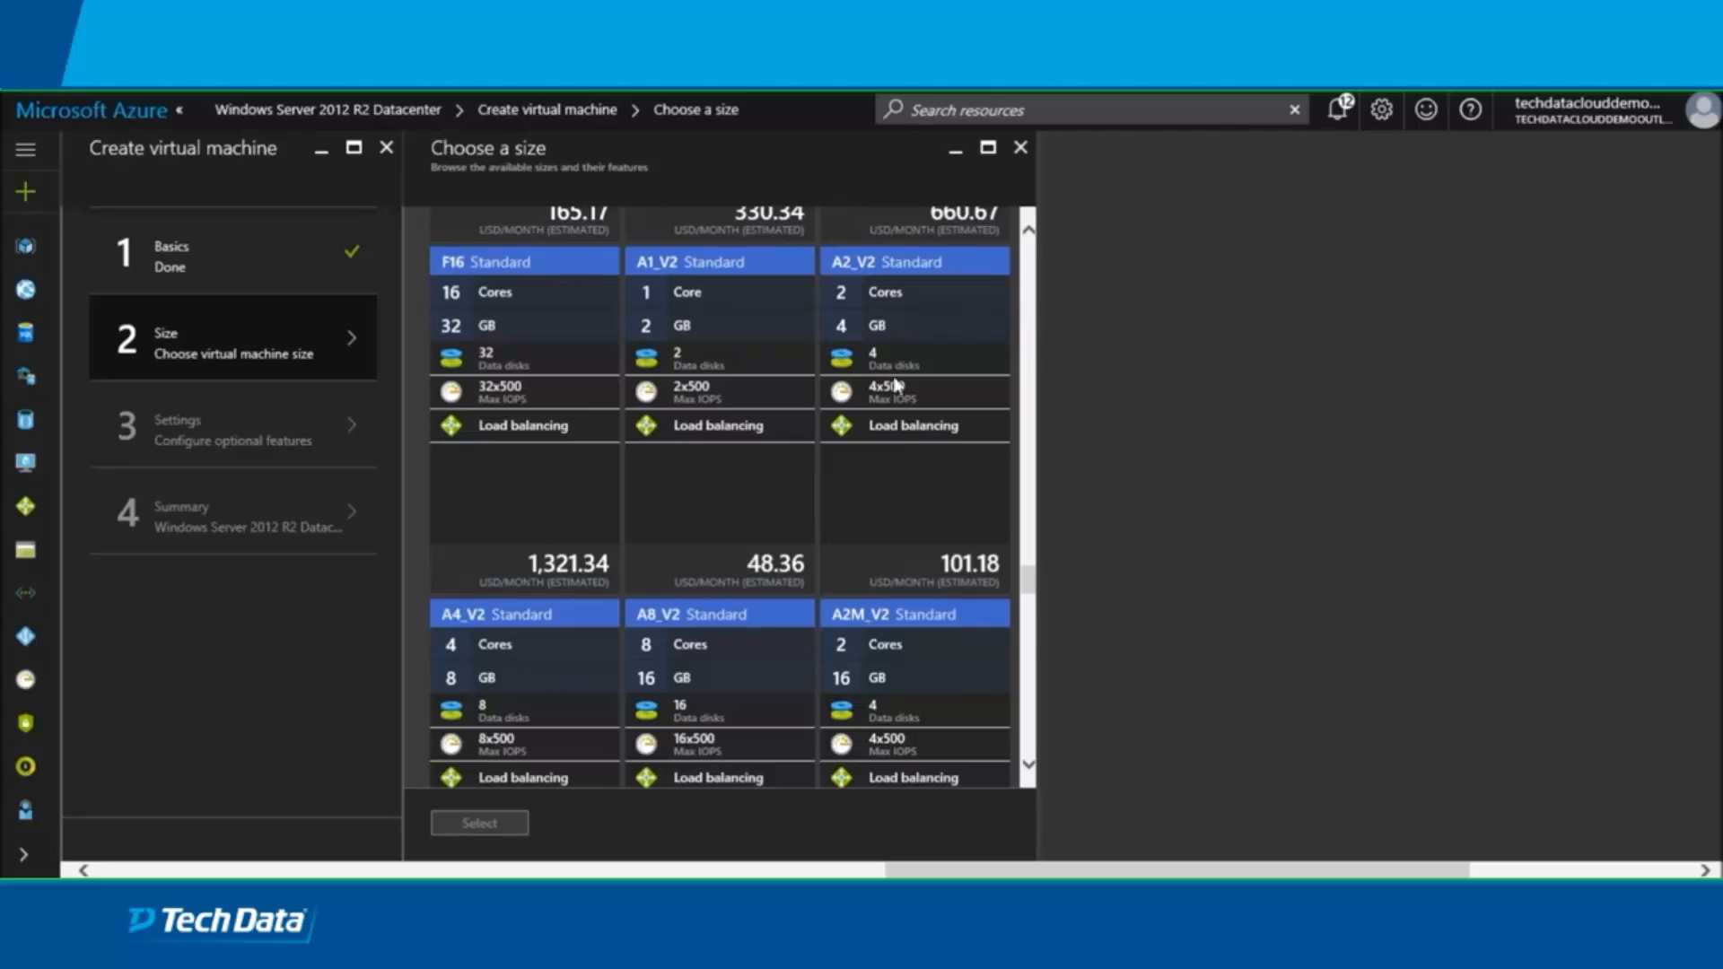
left_click(686, 468)
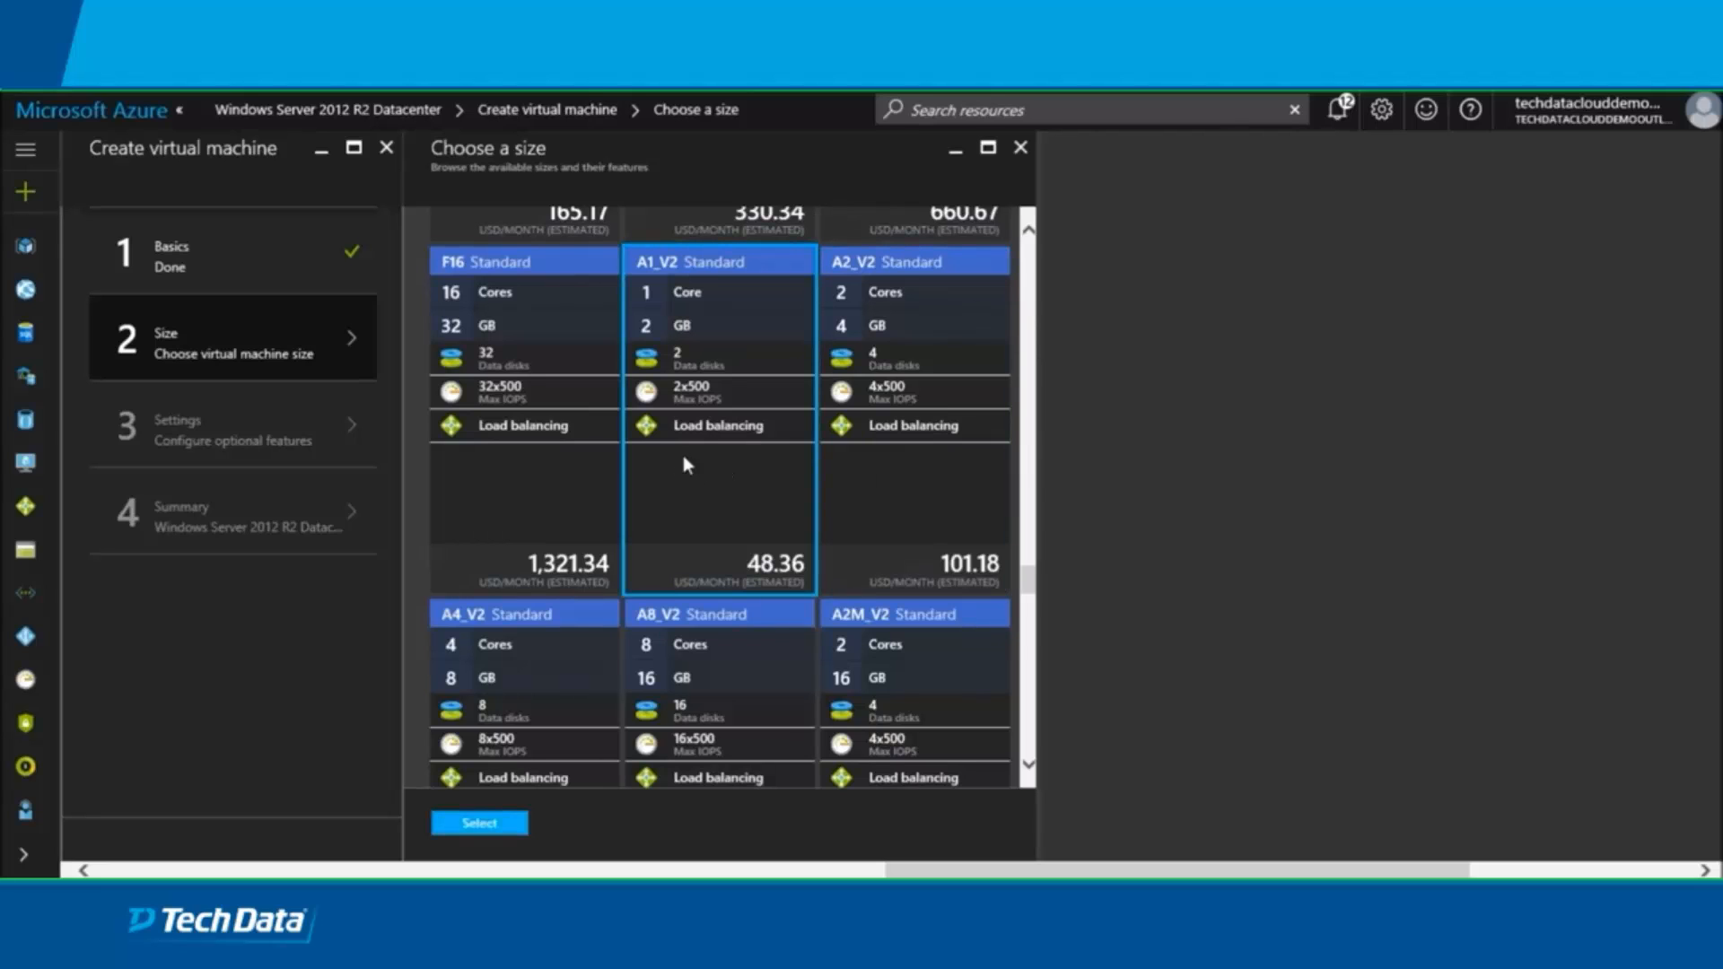
Confirm the A1_V2 size and create a new storage account named jmsetngstor
left_click(476, 830)
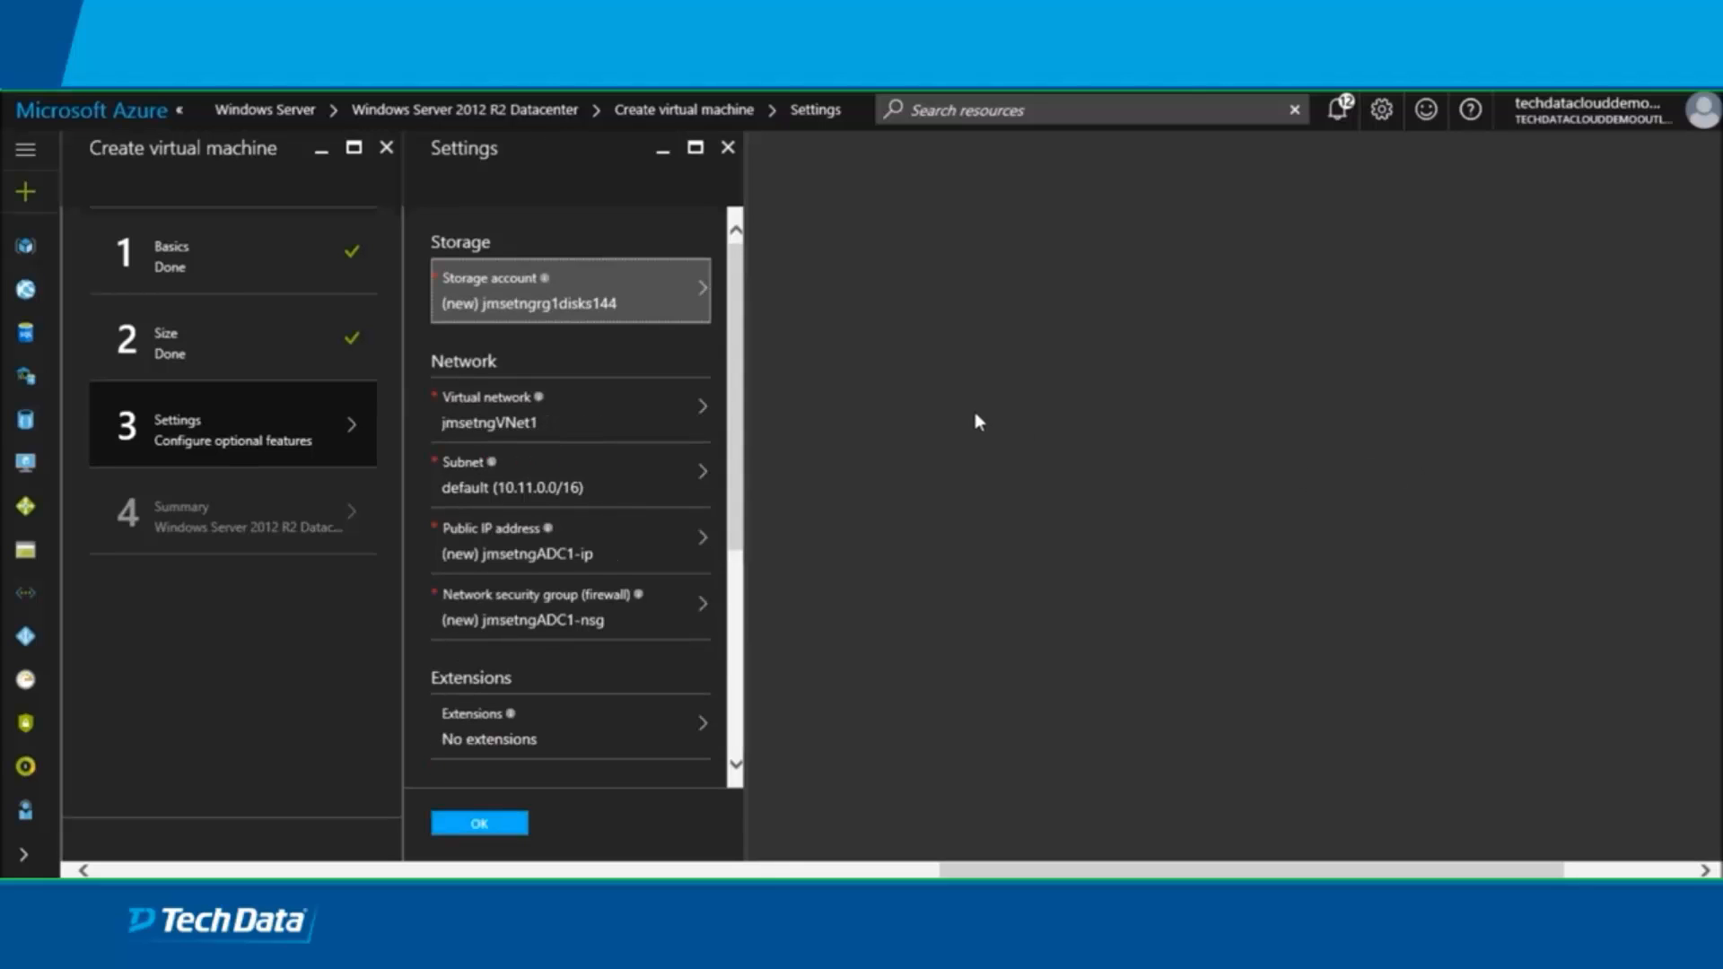
left_click(704, 300)
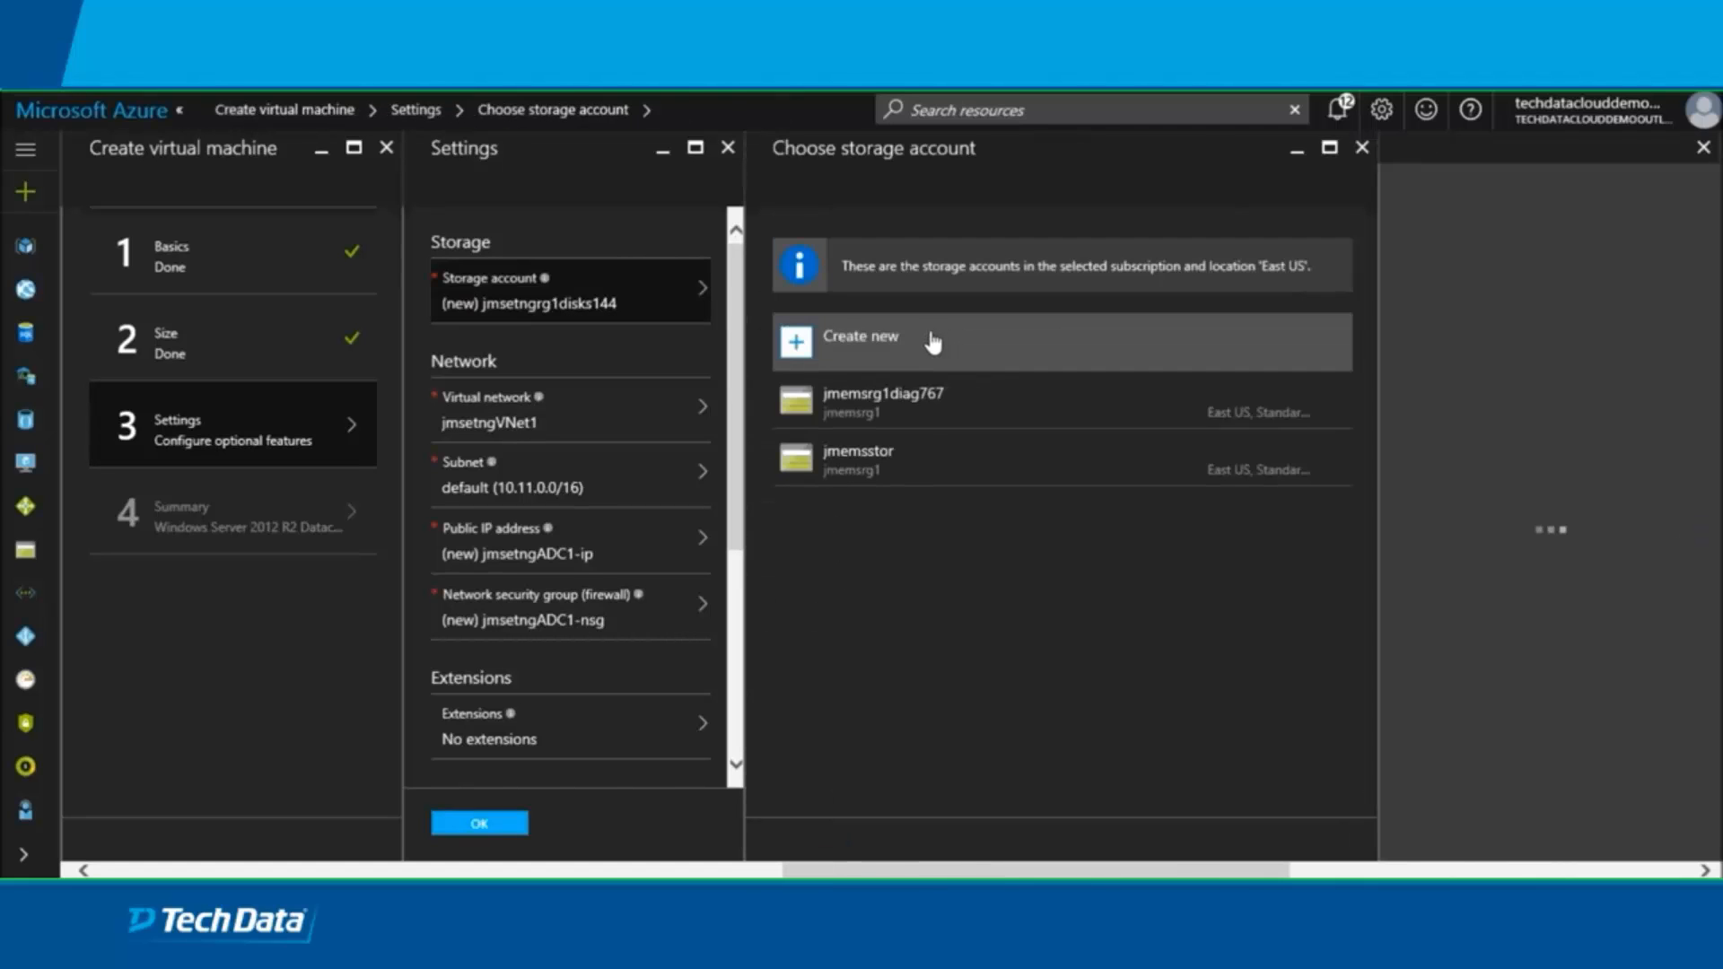
left_click(933, 346)
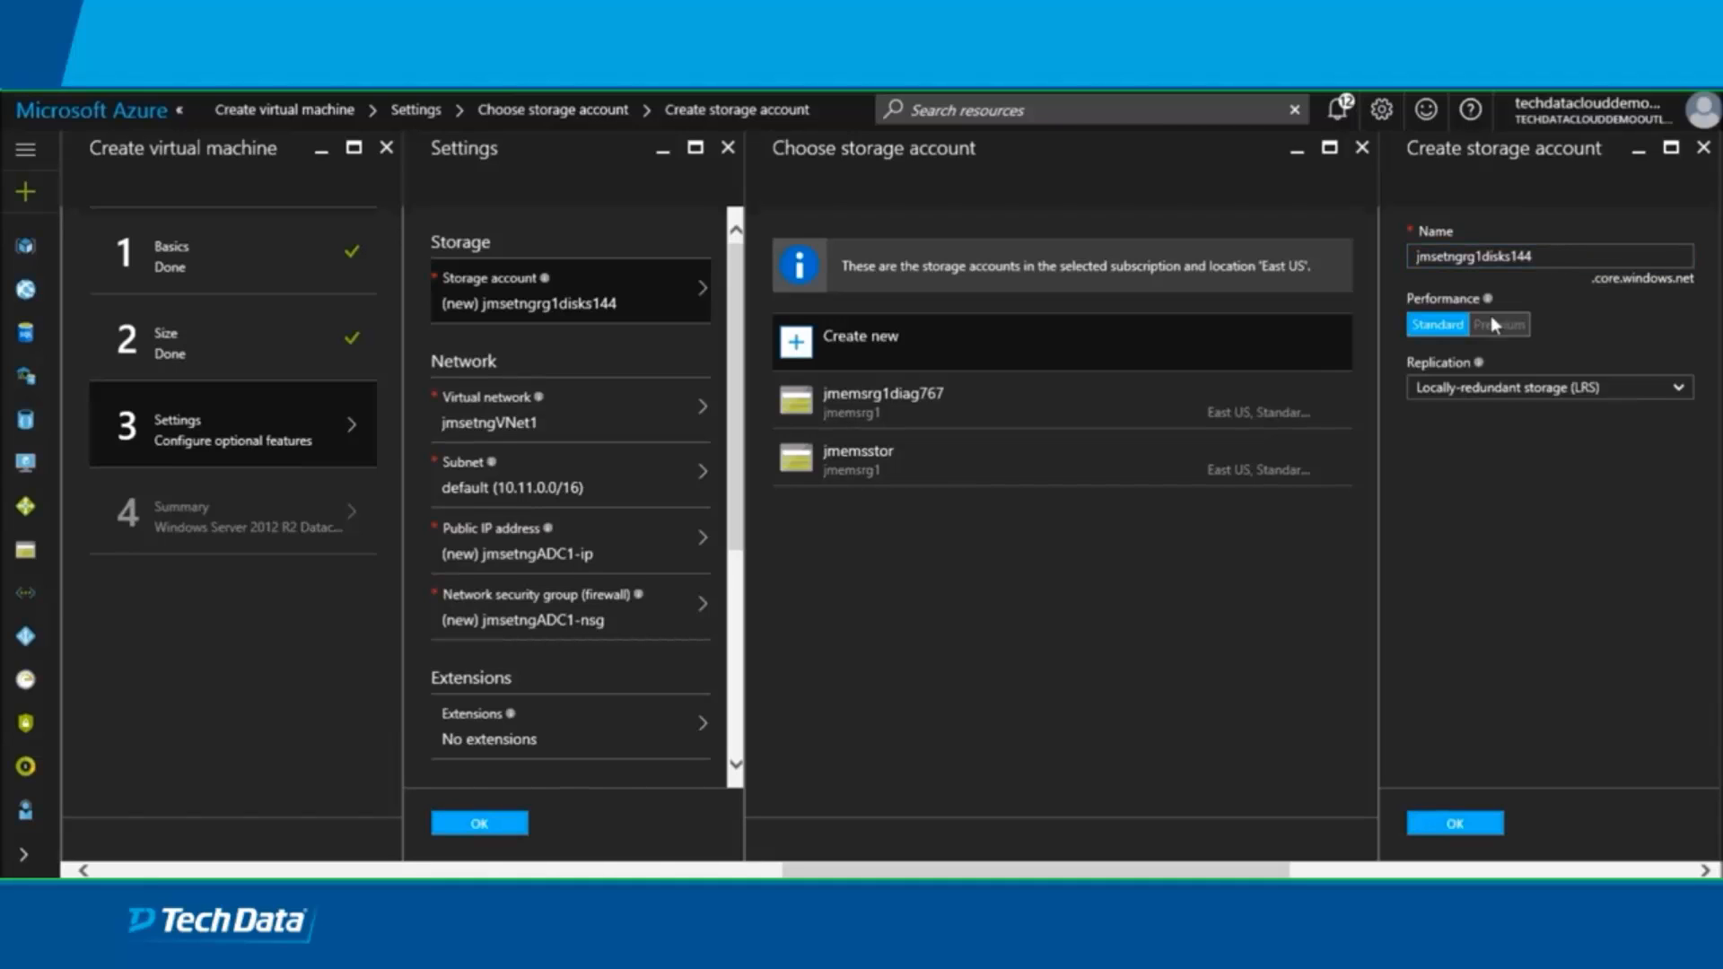
left_click(1594, 258)
key("BackSpace")
key("BackSpace")
key("BackSpace")
key("BackSpace")
key("BackSpace")
key("BackSpace")
key("BackSpace")
key("BackSpace")
key("BackSpace")
key("BackSpace")
key("BackSpace")
key("BackSpace")
type("gstor")
Set the storage account replication to geo-redundant (GRS)
left_click(1679, 391)
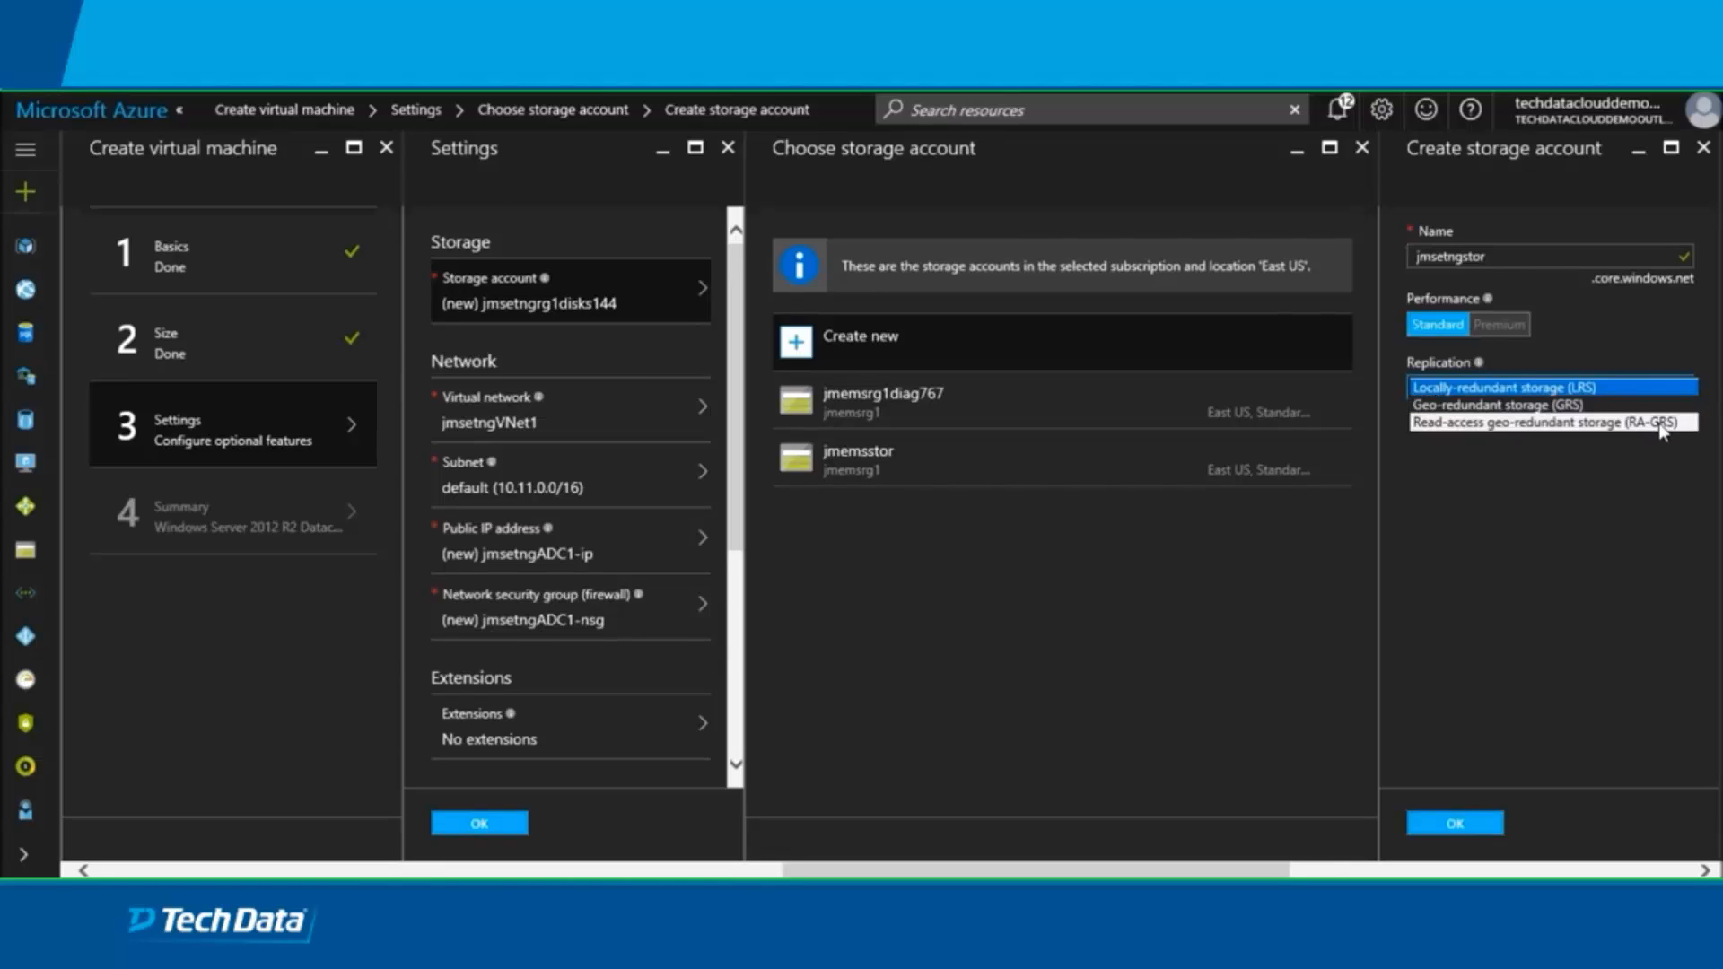
left_click(1616, 388)
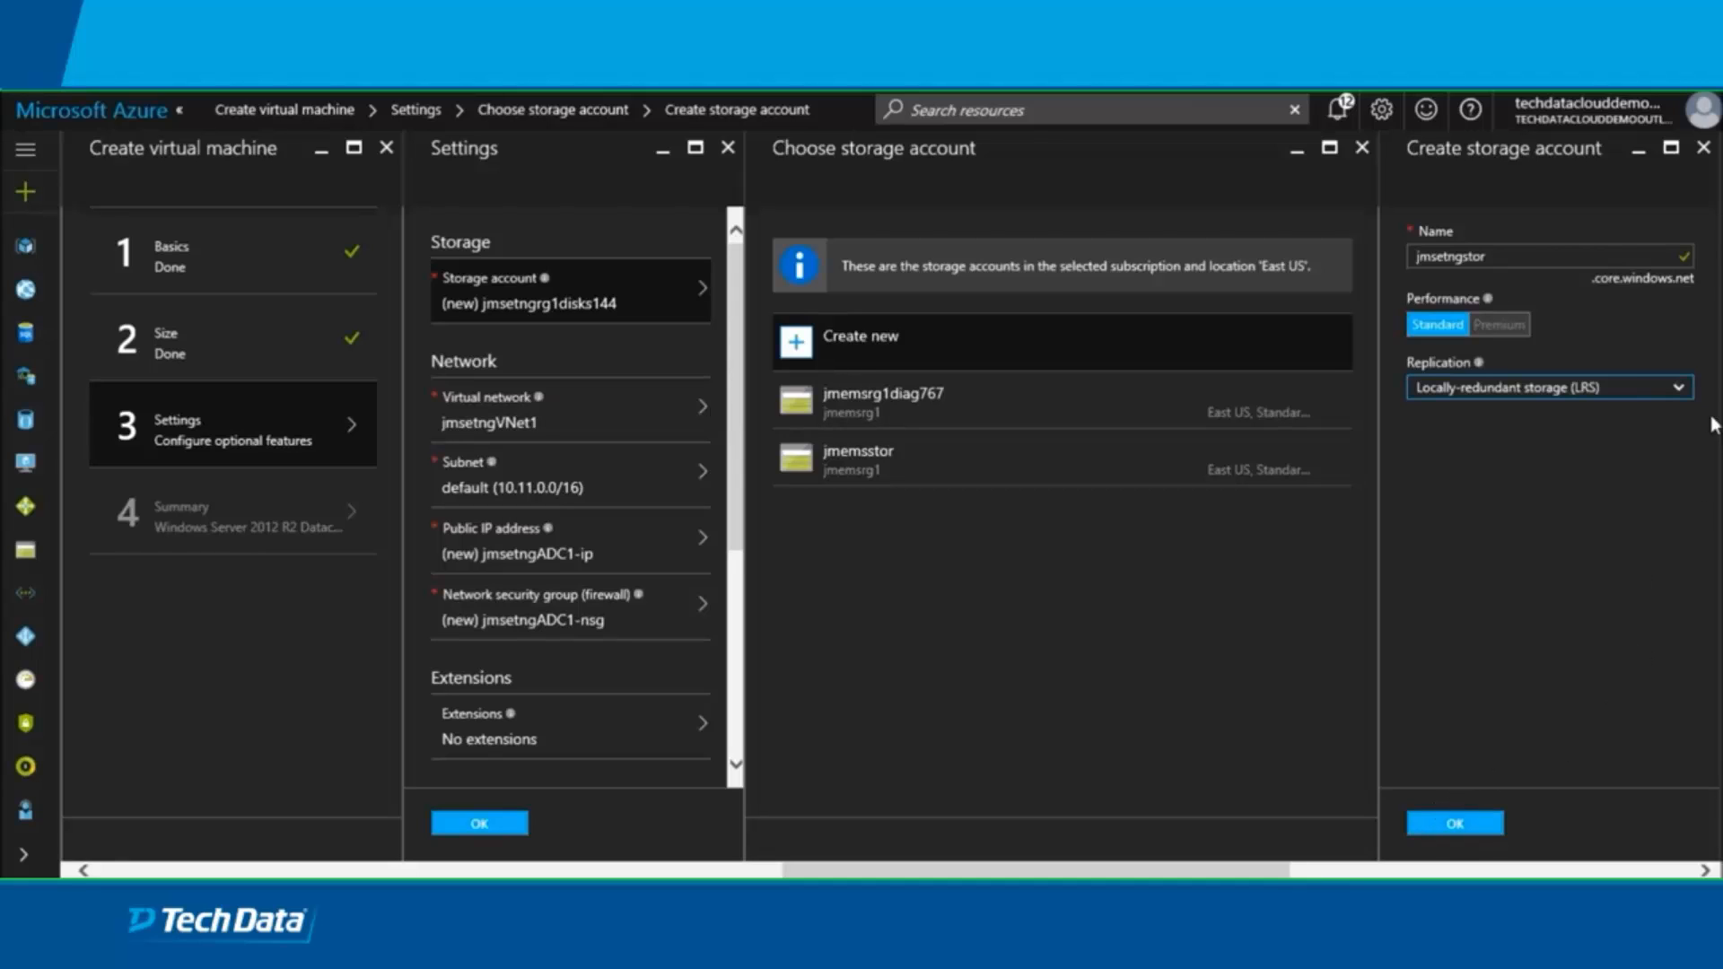
left_click(1677, 395)
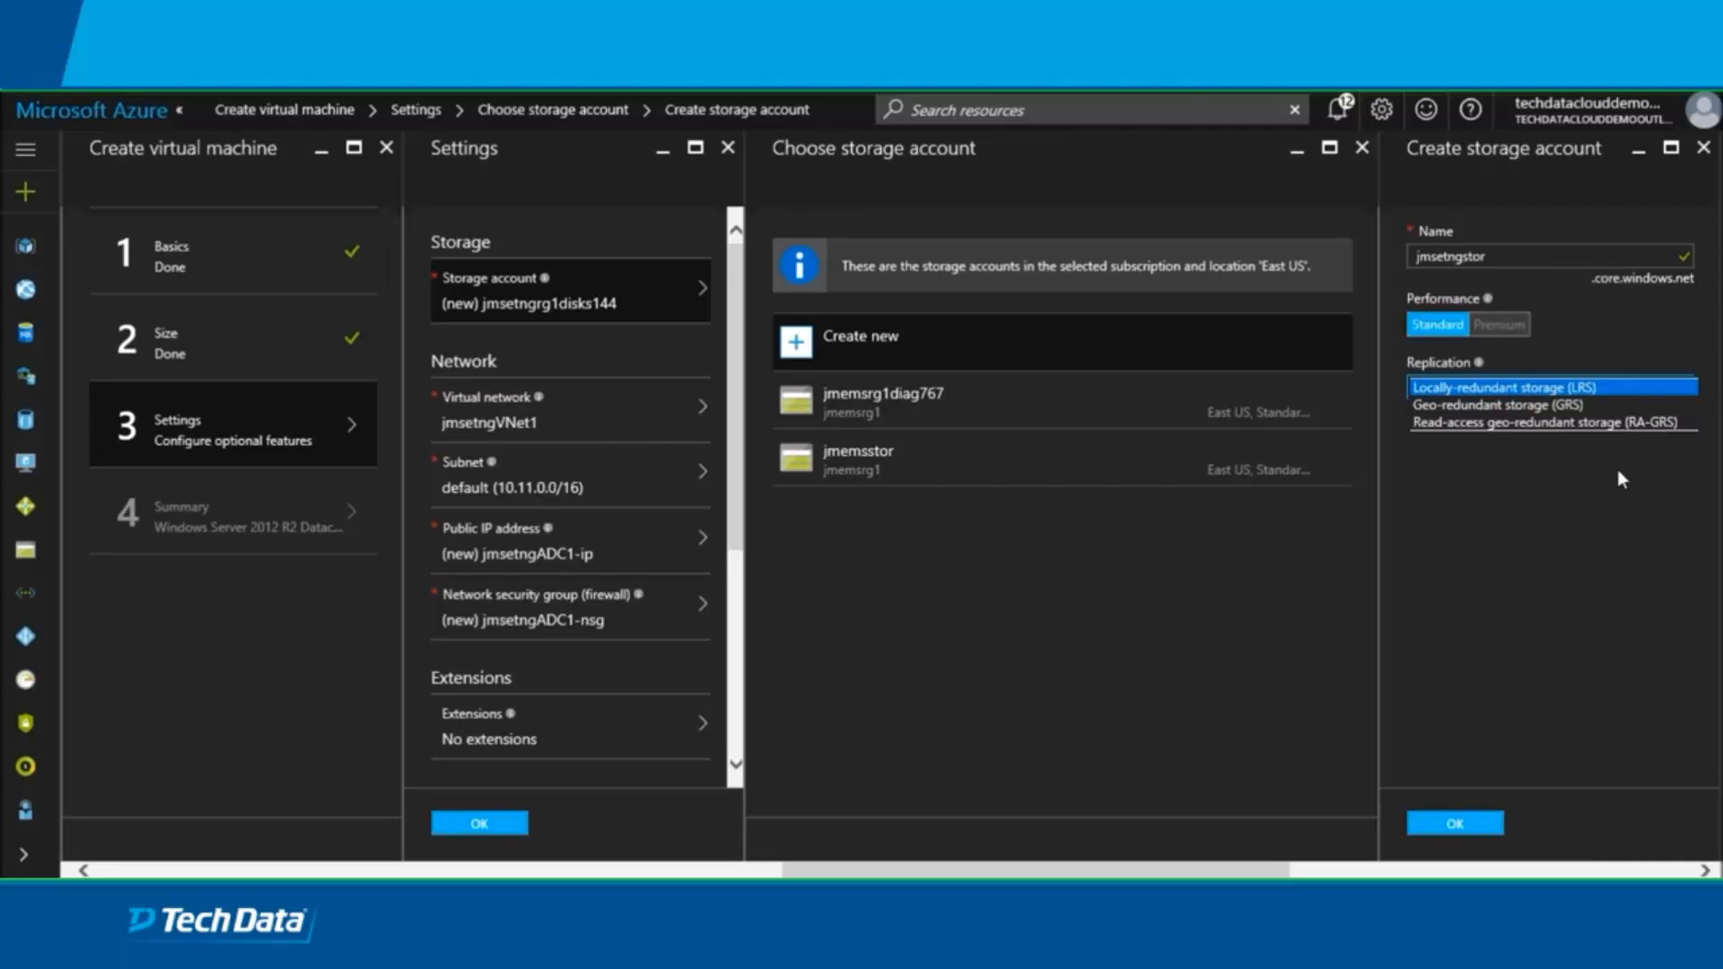
left_click(1545, 405)
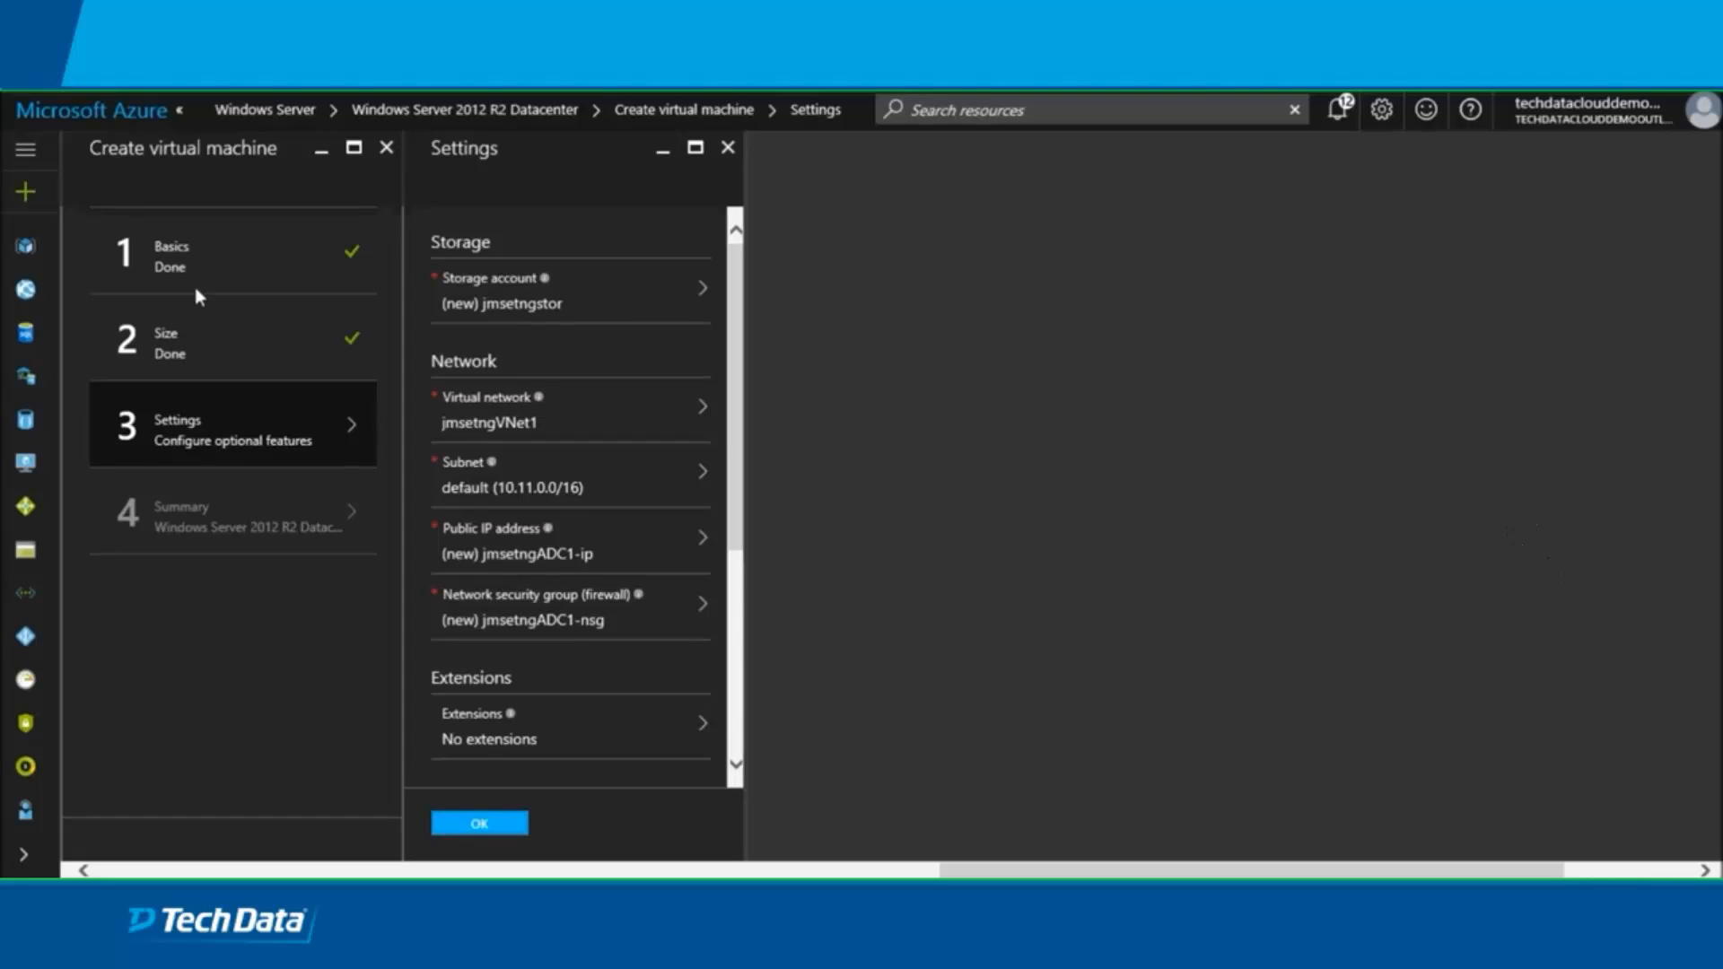
Review the virtual networks, then show the VM's empty Extensions list
left_click(701, 423)
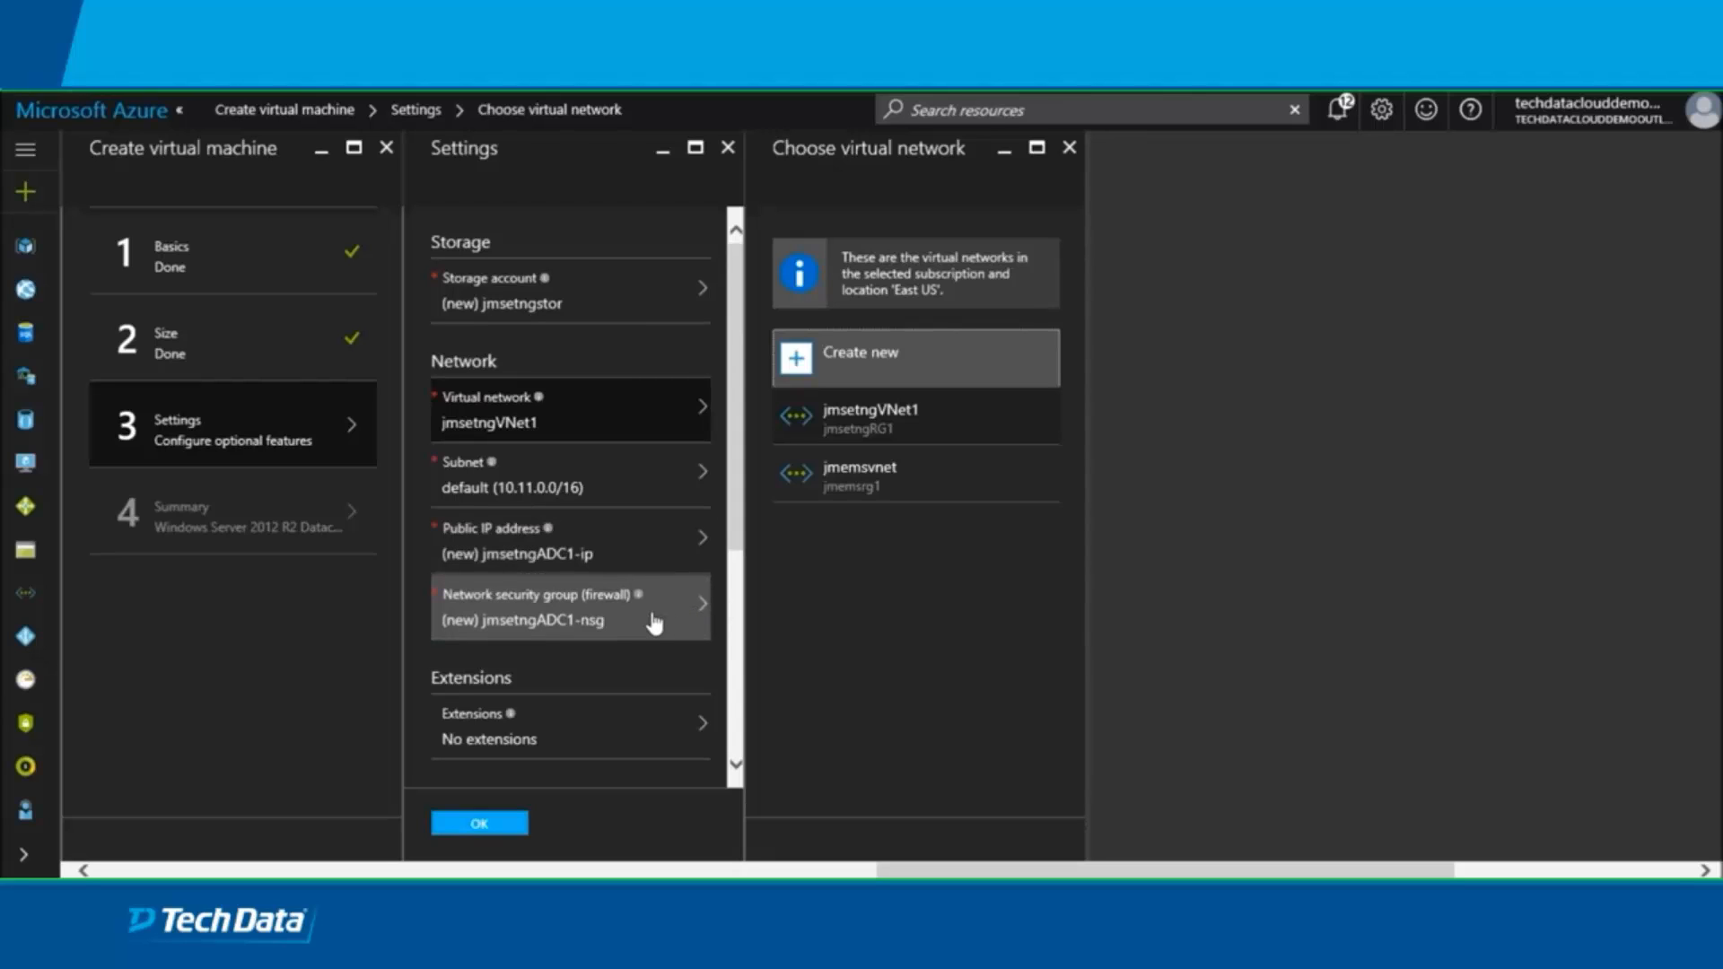
left_click(674, 738)
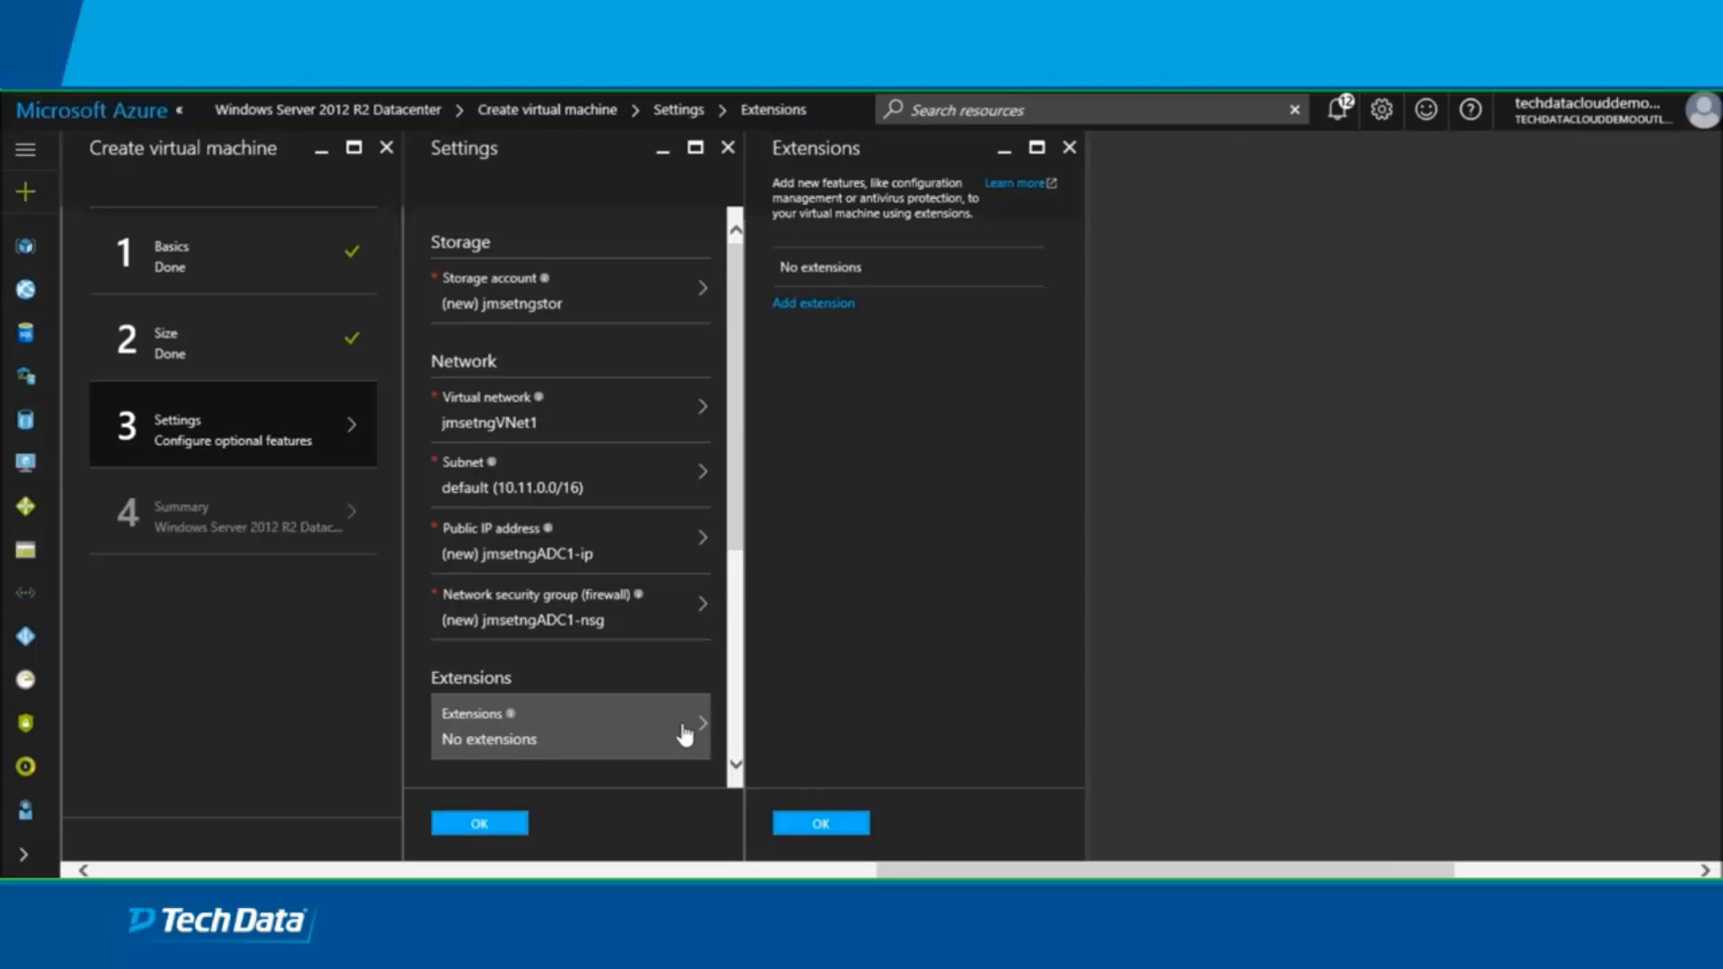
Add the Microsoft Antimalware extension with default settings, leaving 1 extension listed
left_click(829, 303)
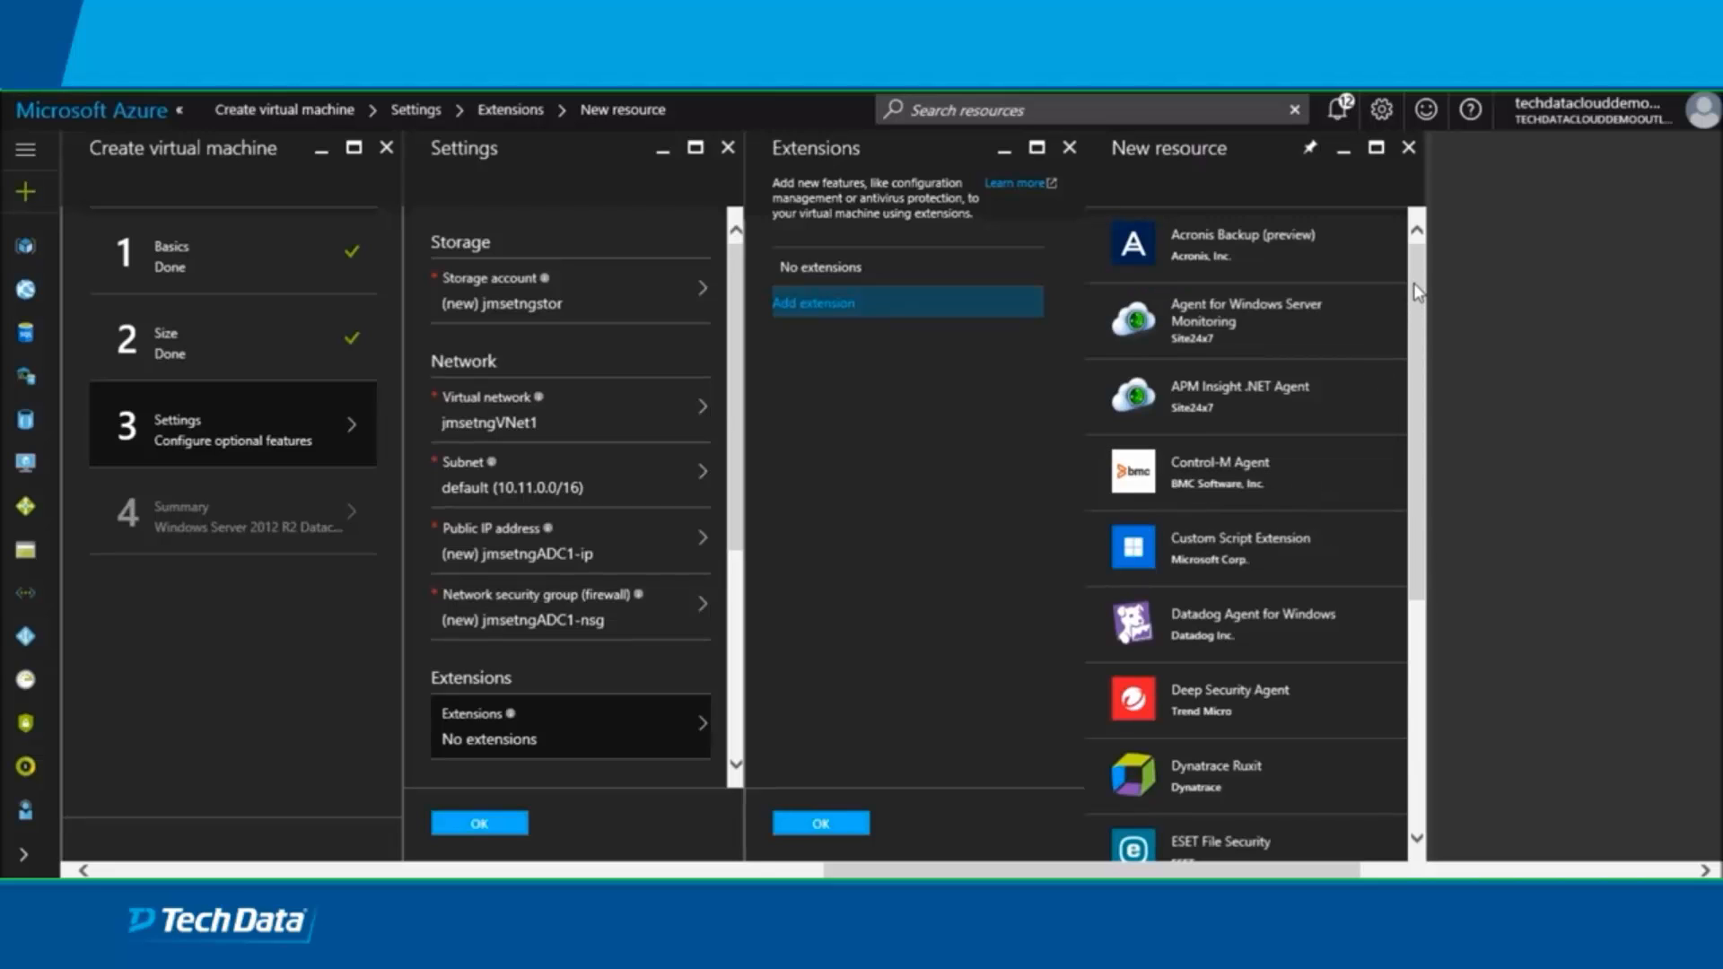
left_click_drag(1413, 283, 1396, 489)
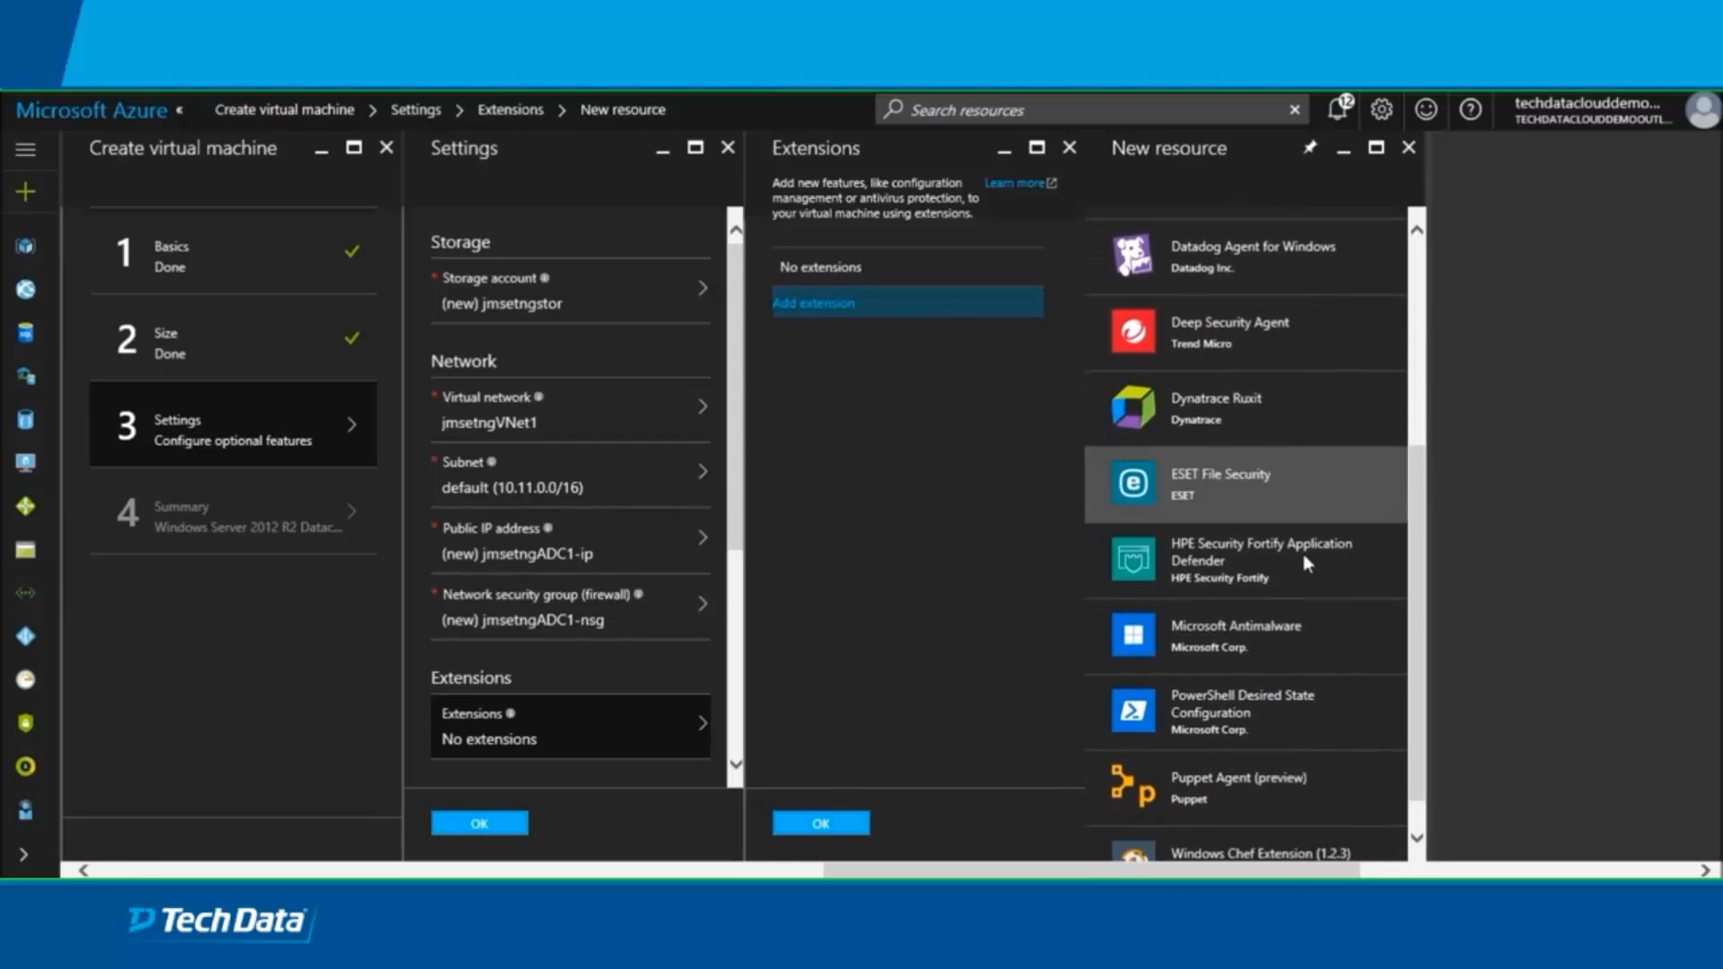
left_click(1193, 645)
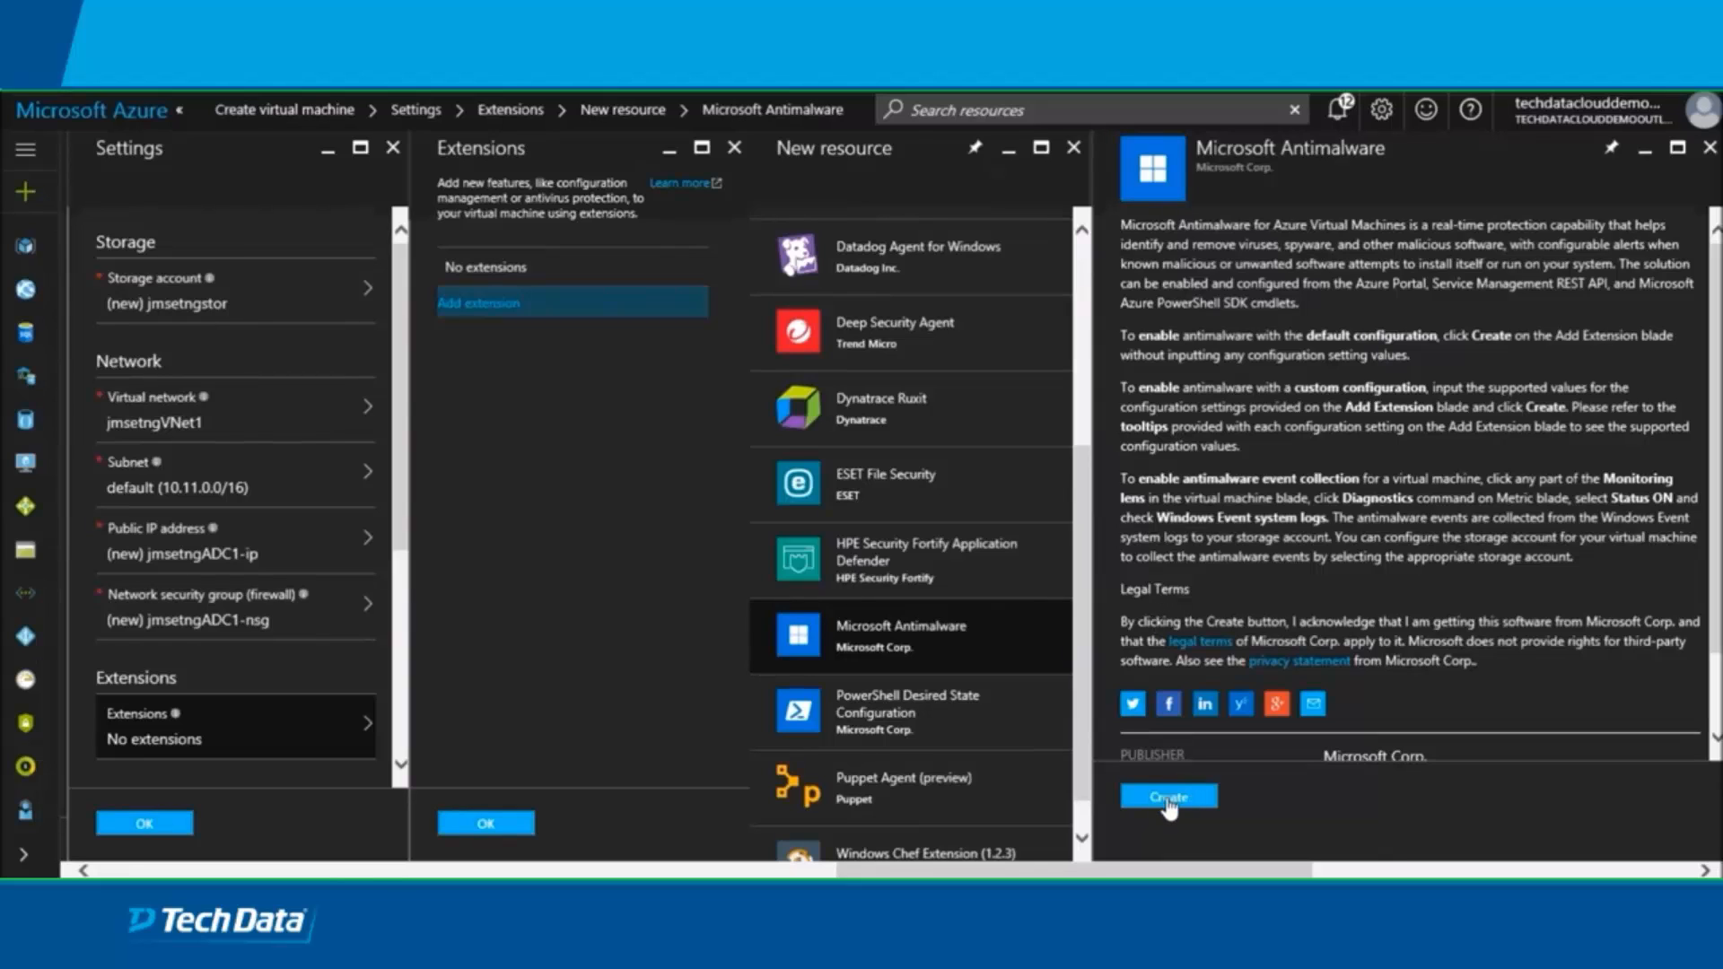
left_click(1178, 801)
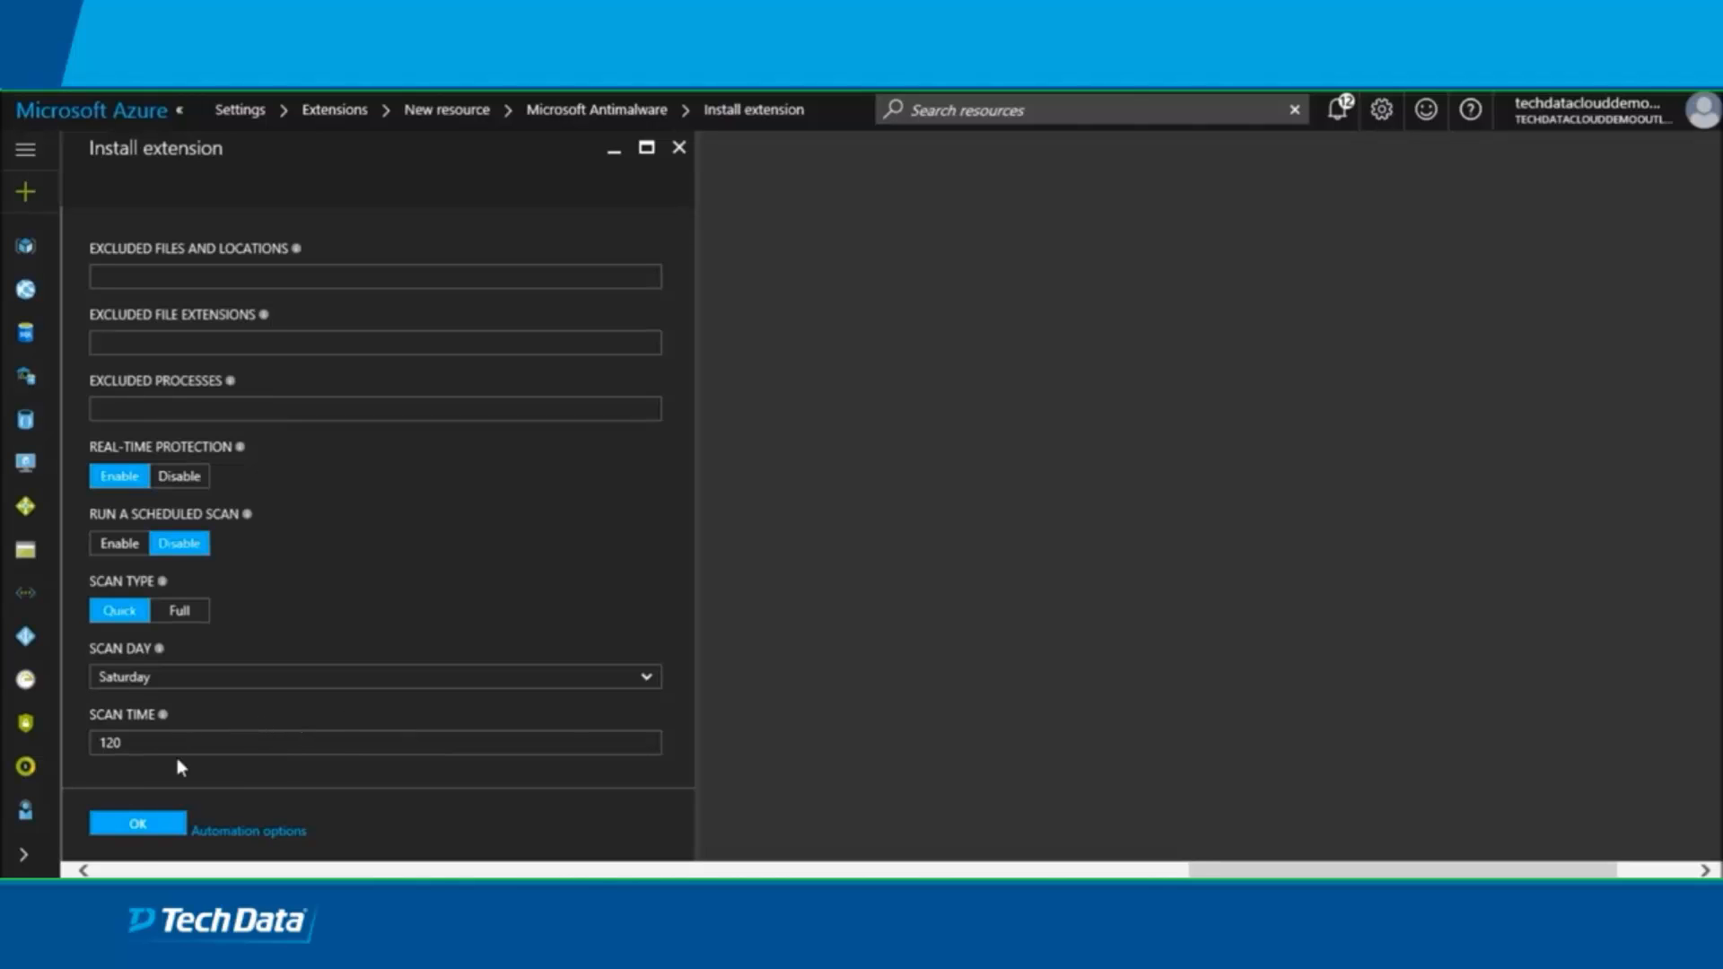
left_click(133, 826)
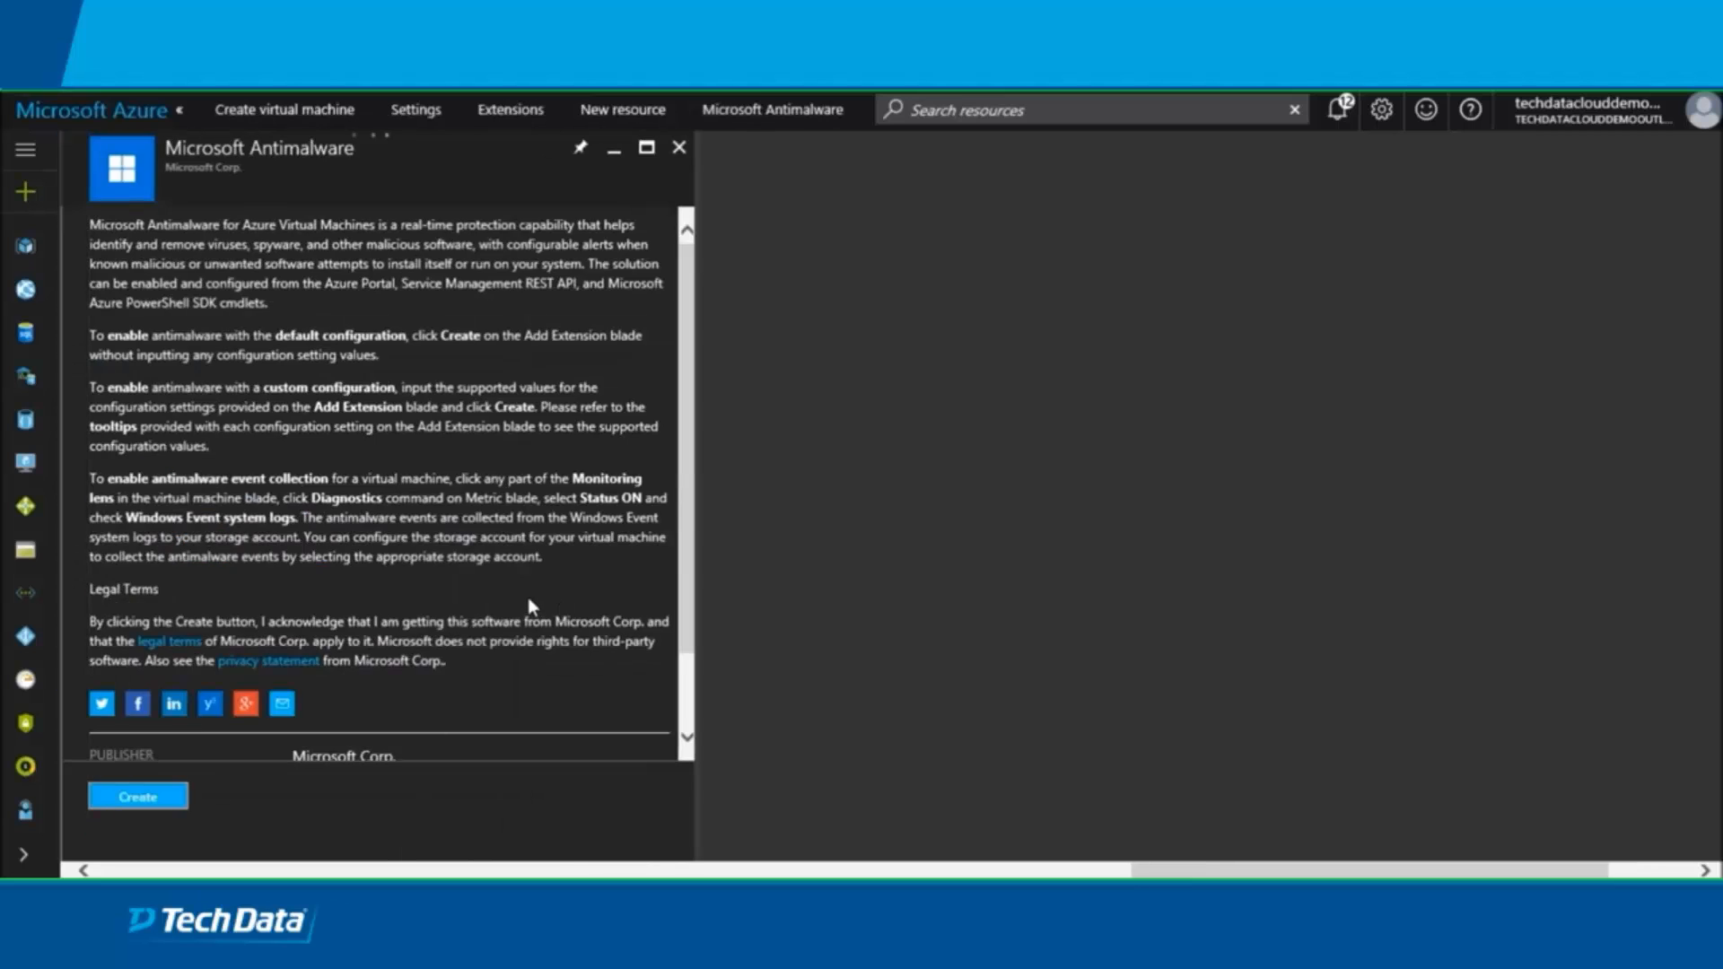
left_click(142, 797)
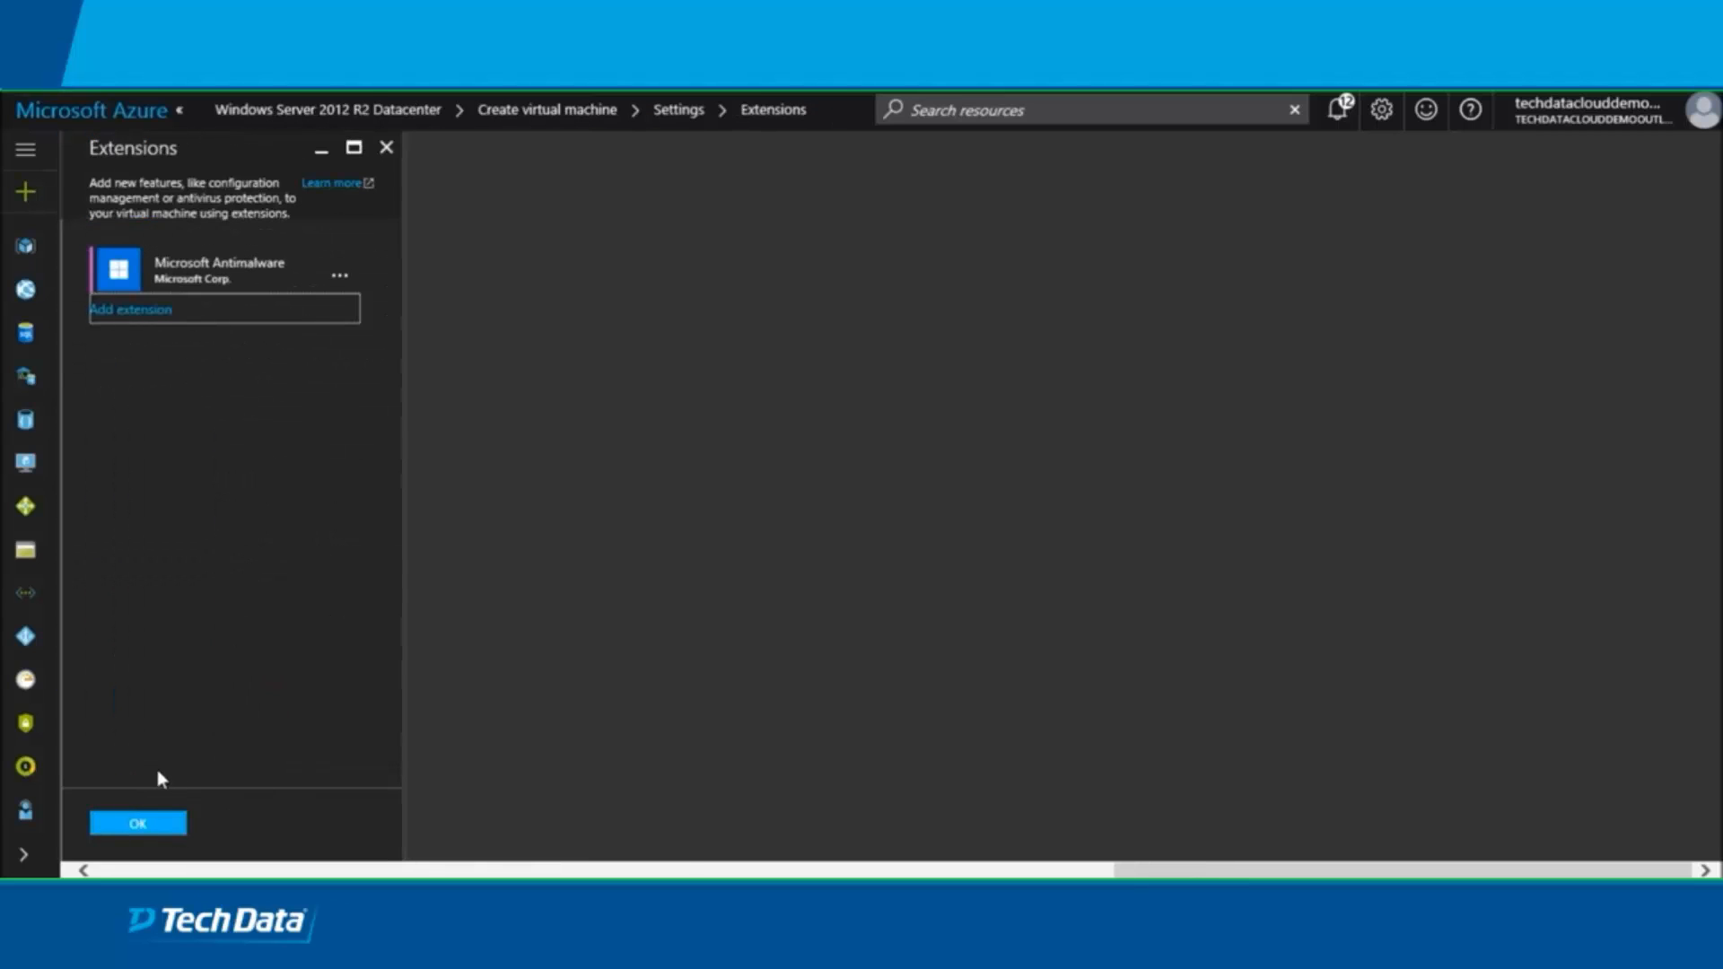
left_click(145, 823)
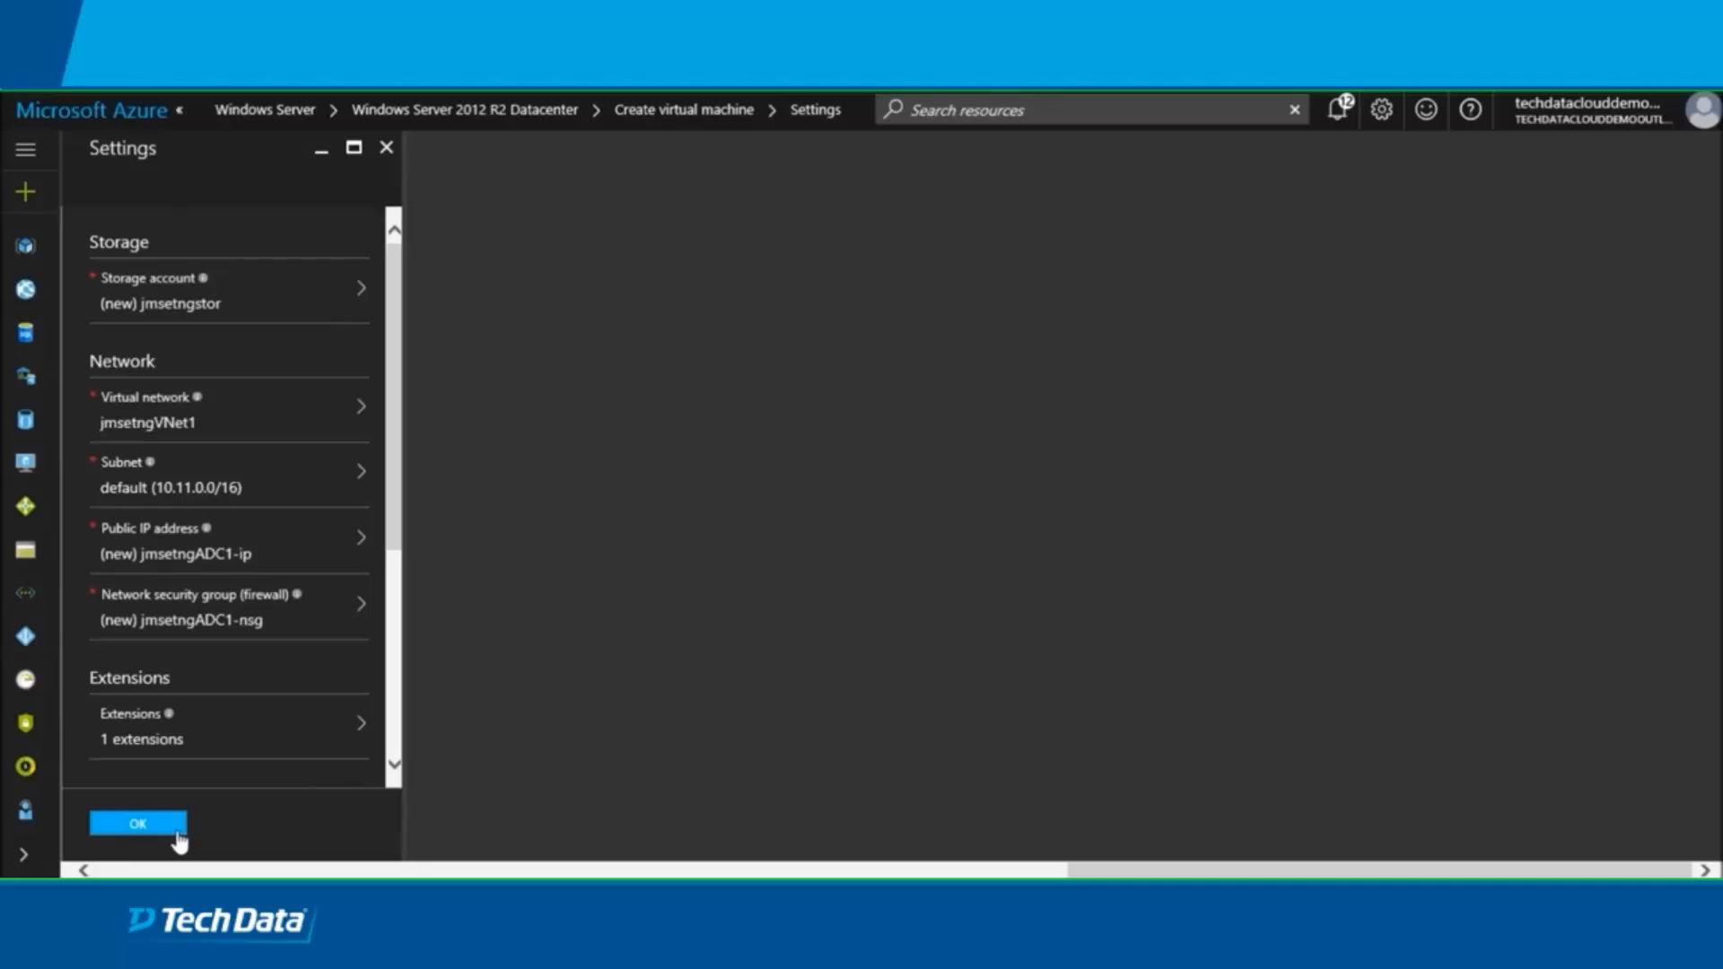
Confirm the Settings and submit the validated jmsetngADC1 VM for deployment
left_click(149, 824)
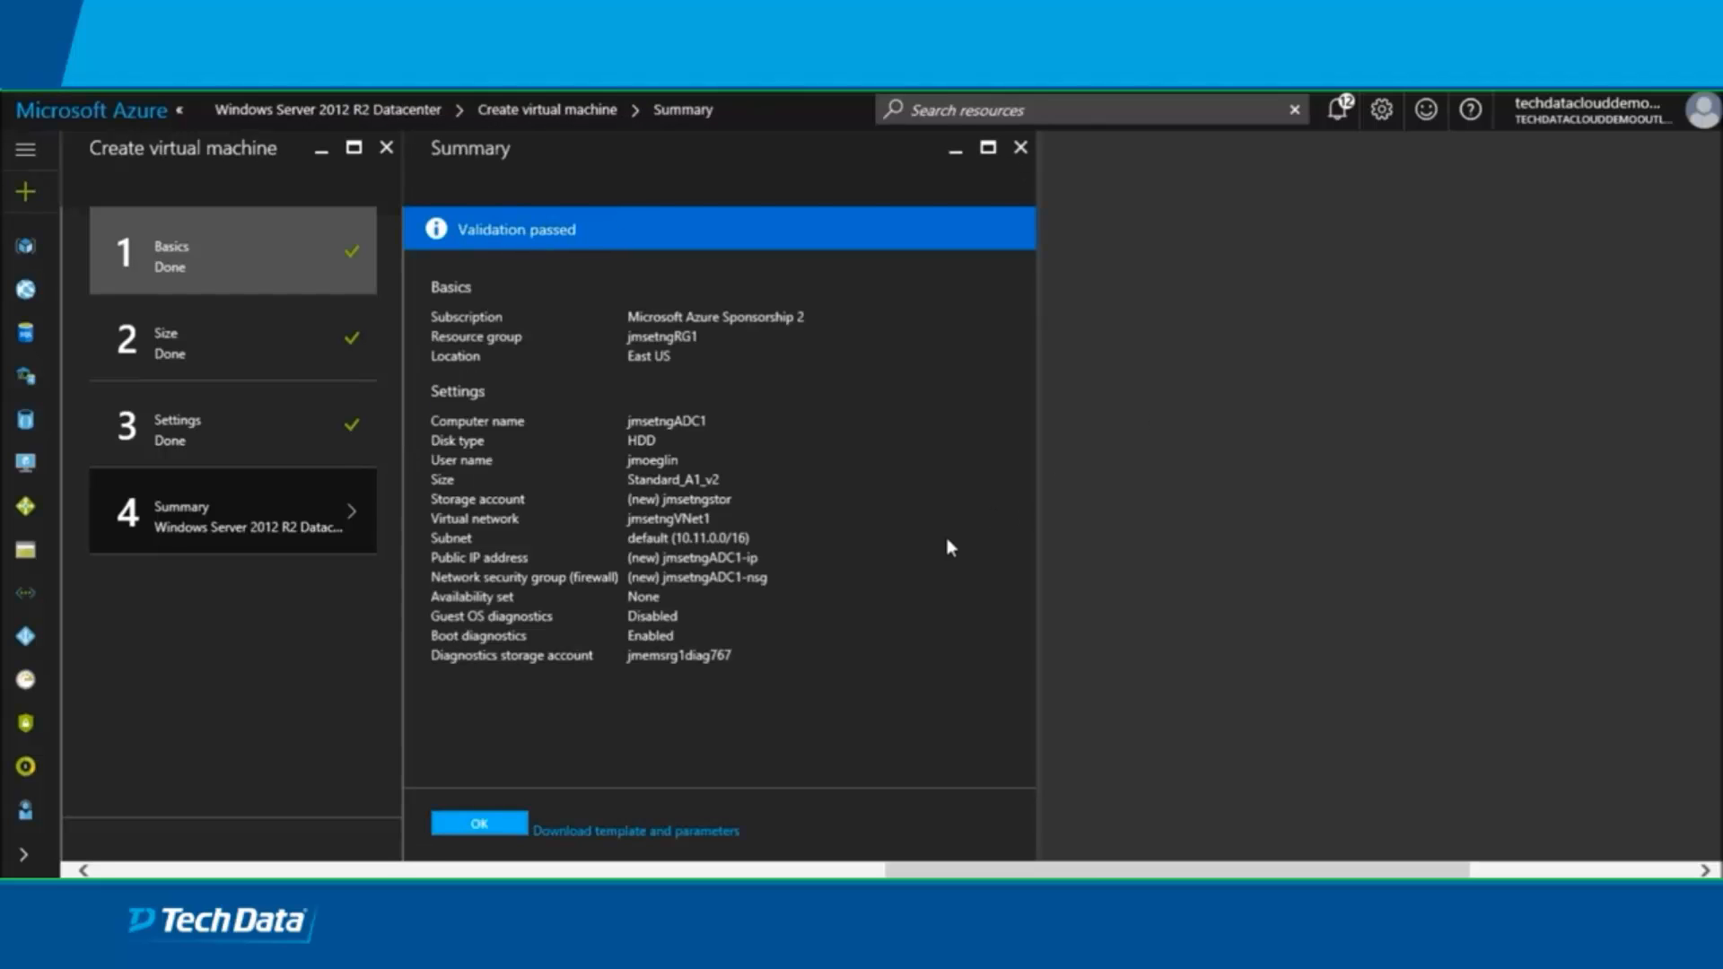
left_click(478, 825)
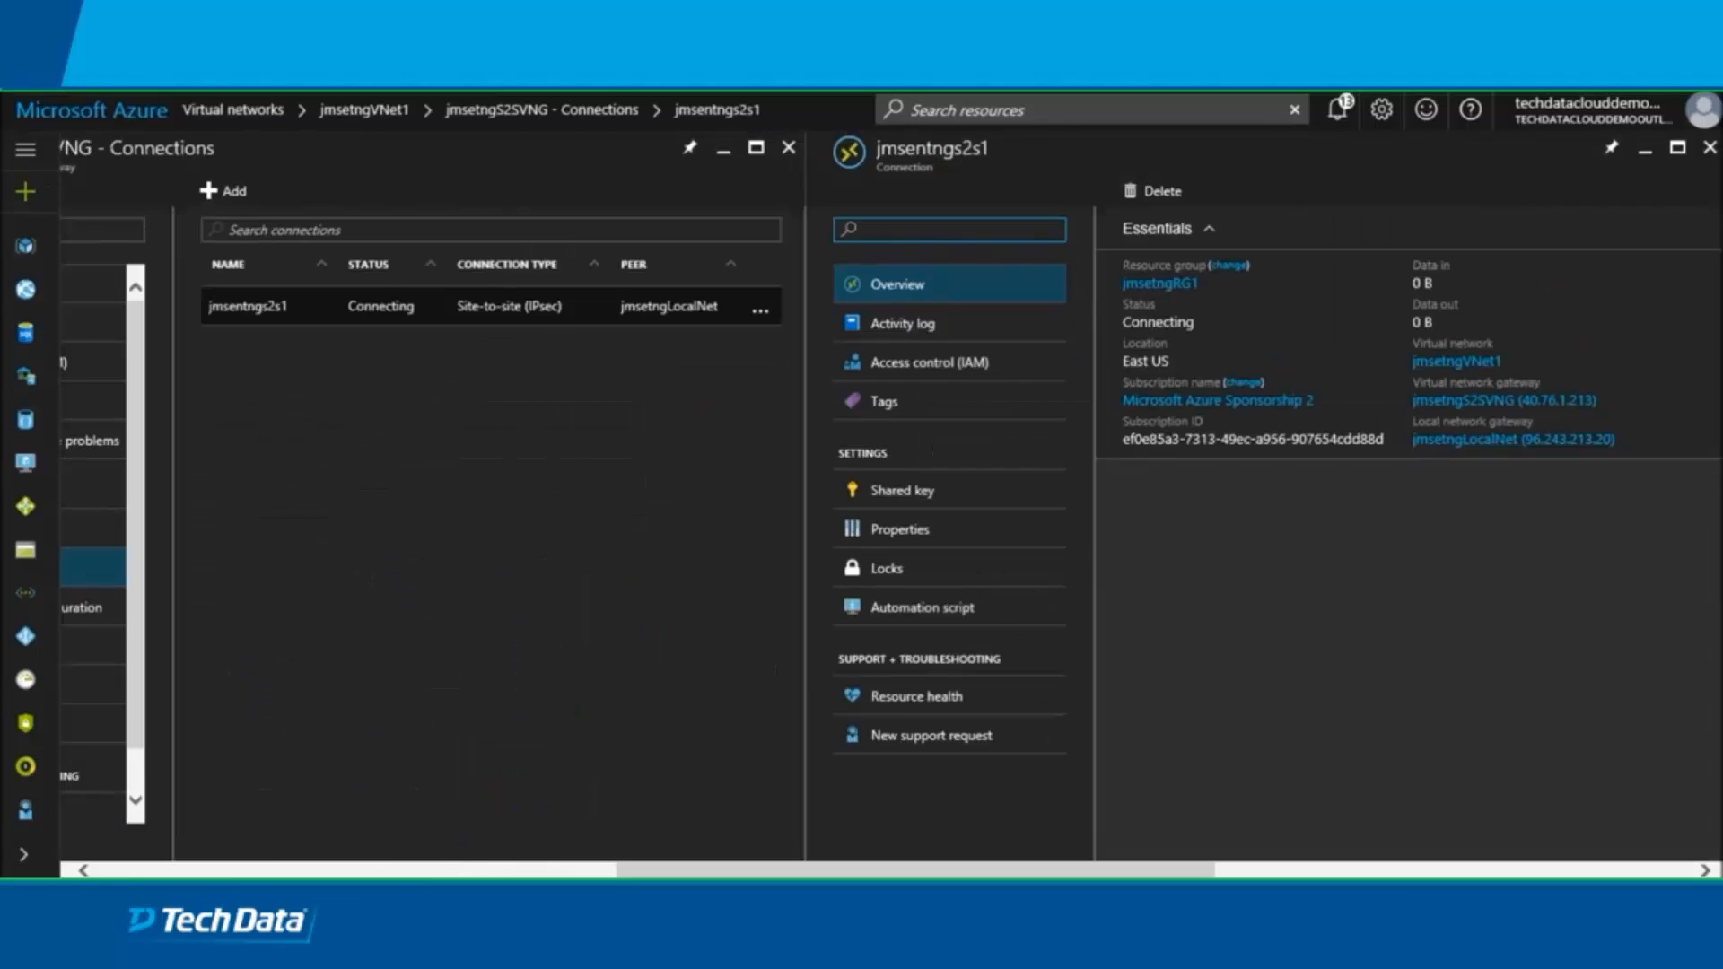
Go from the dashboard to Virtual machines and open jmsetngADC1's overview
left_click(109, 128)
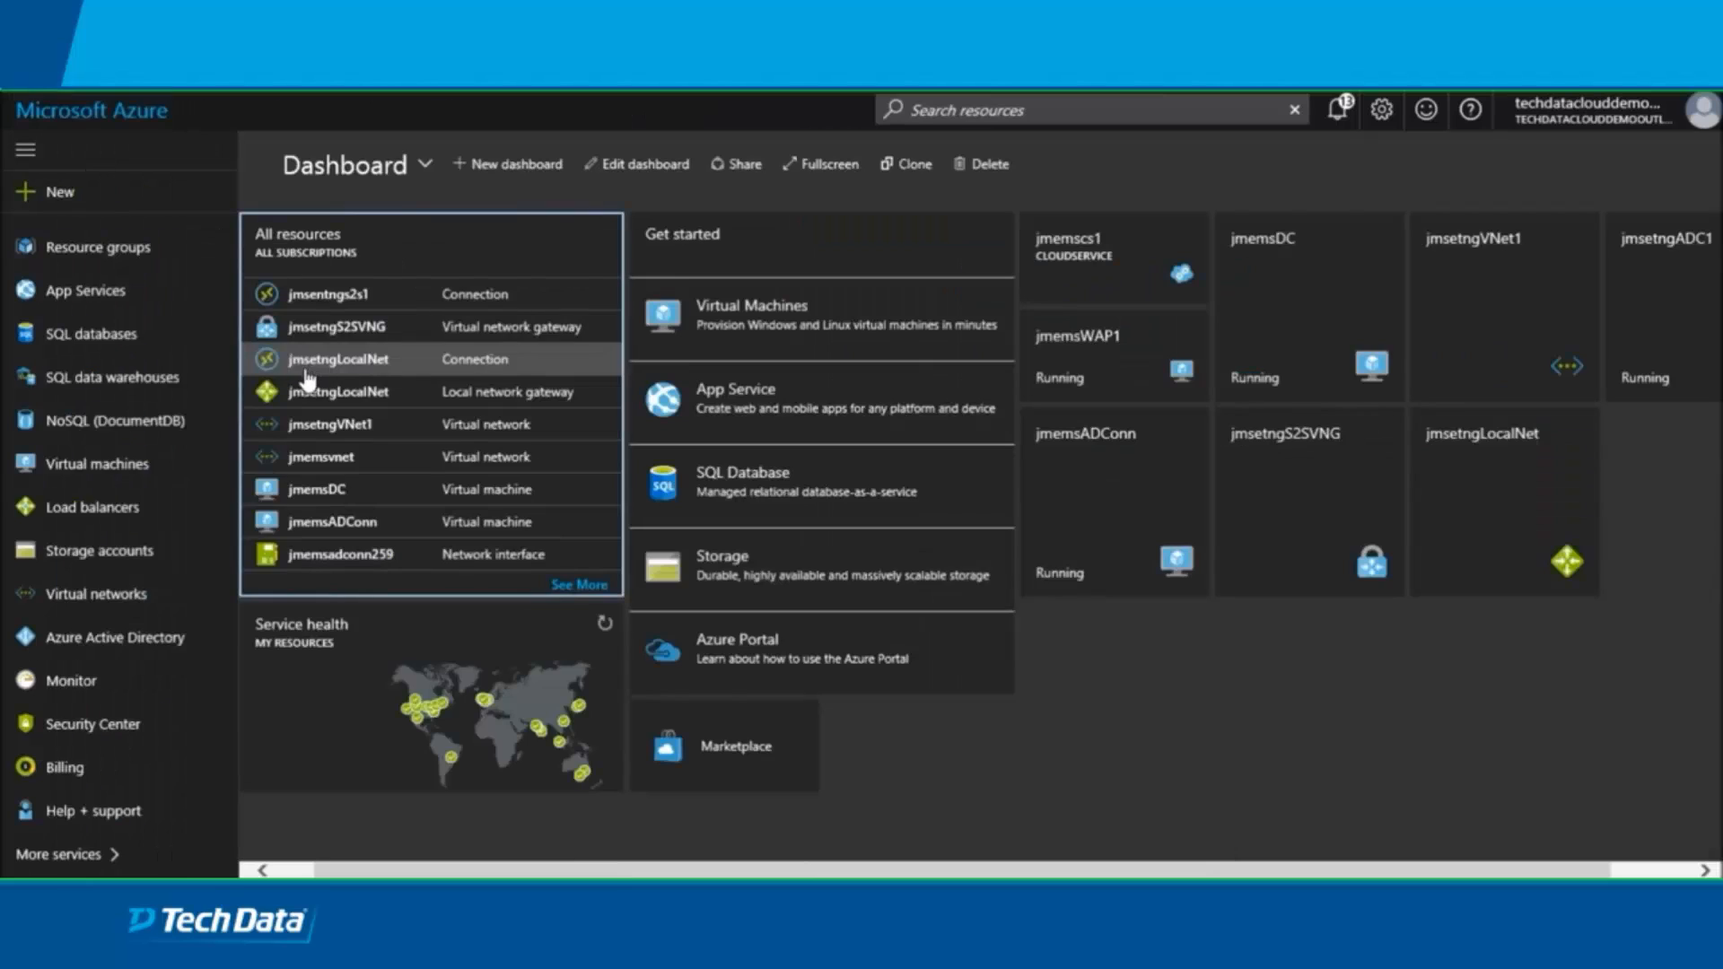
left_click(98, 466)
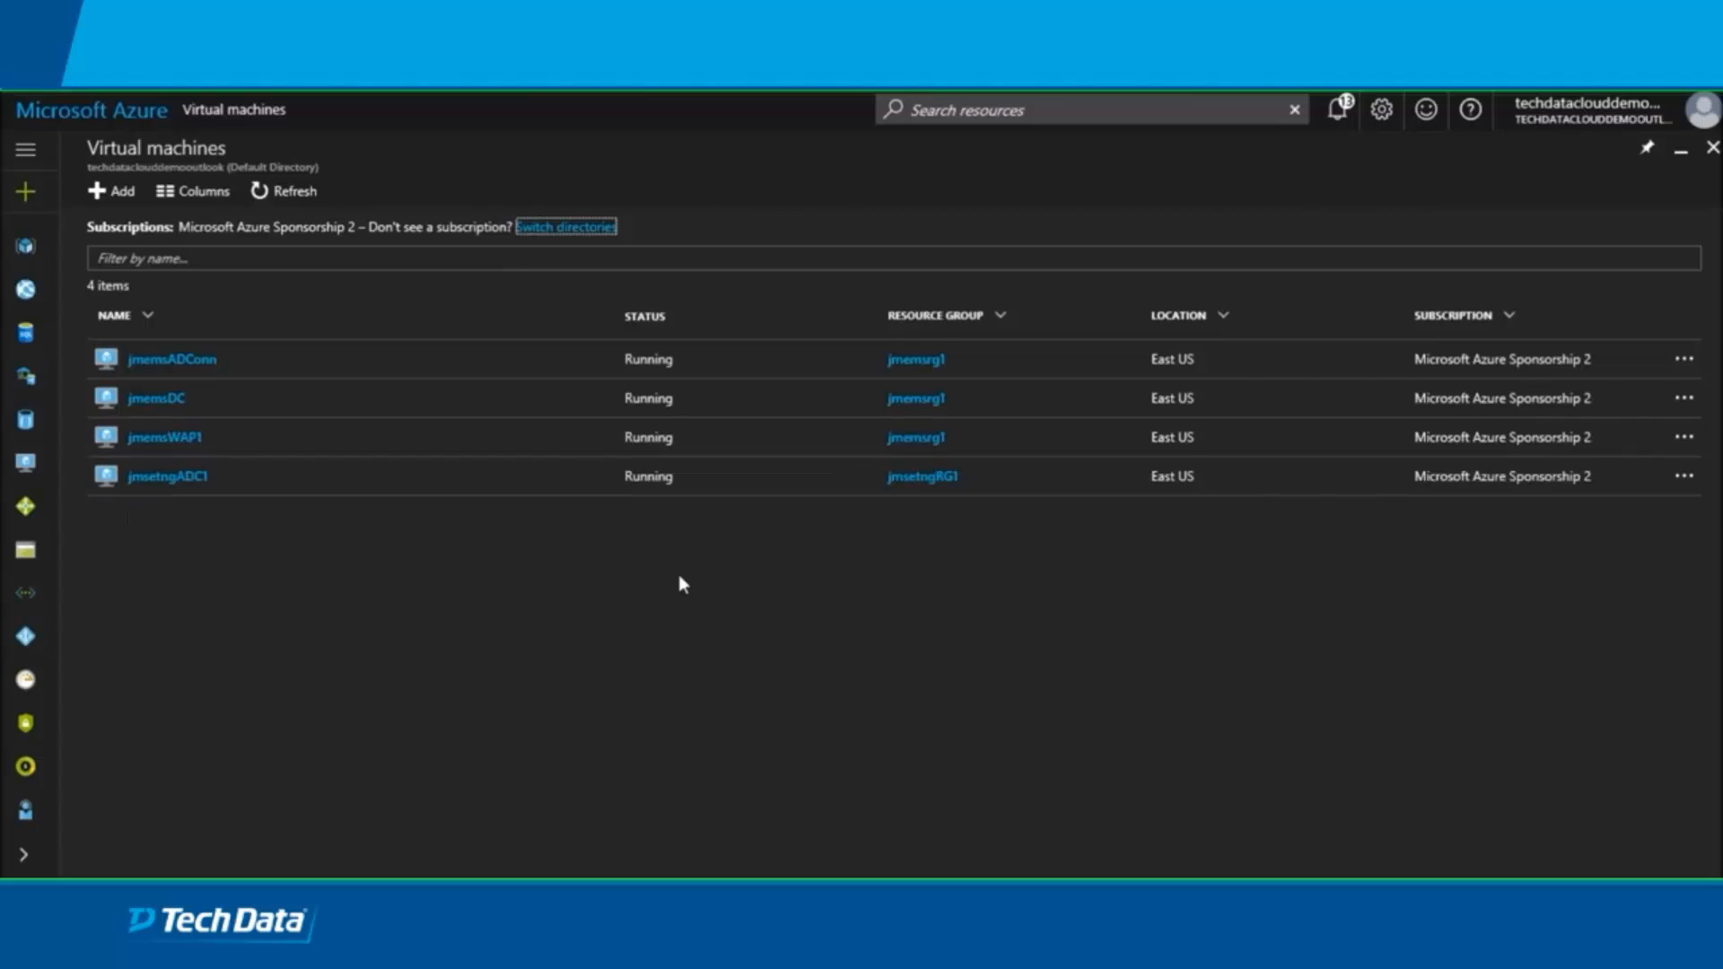
left_click(172, 478)
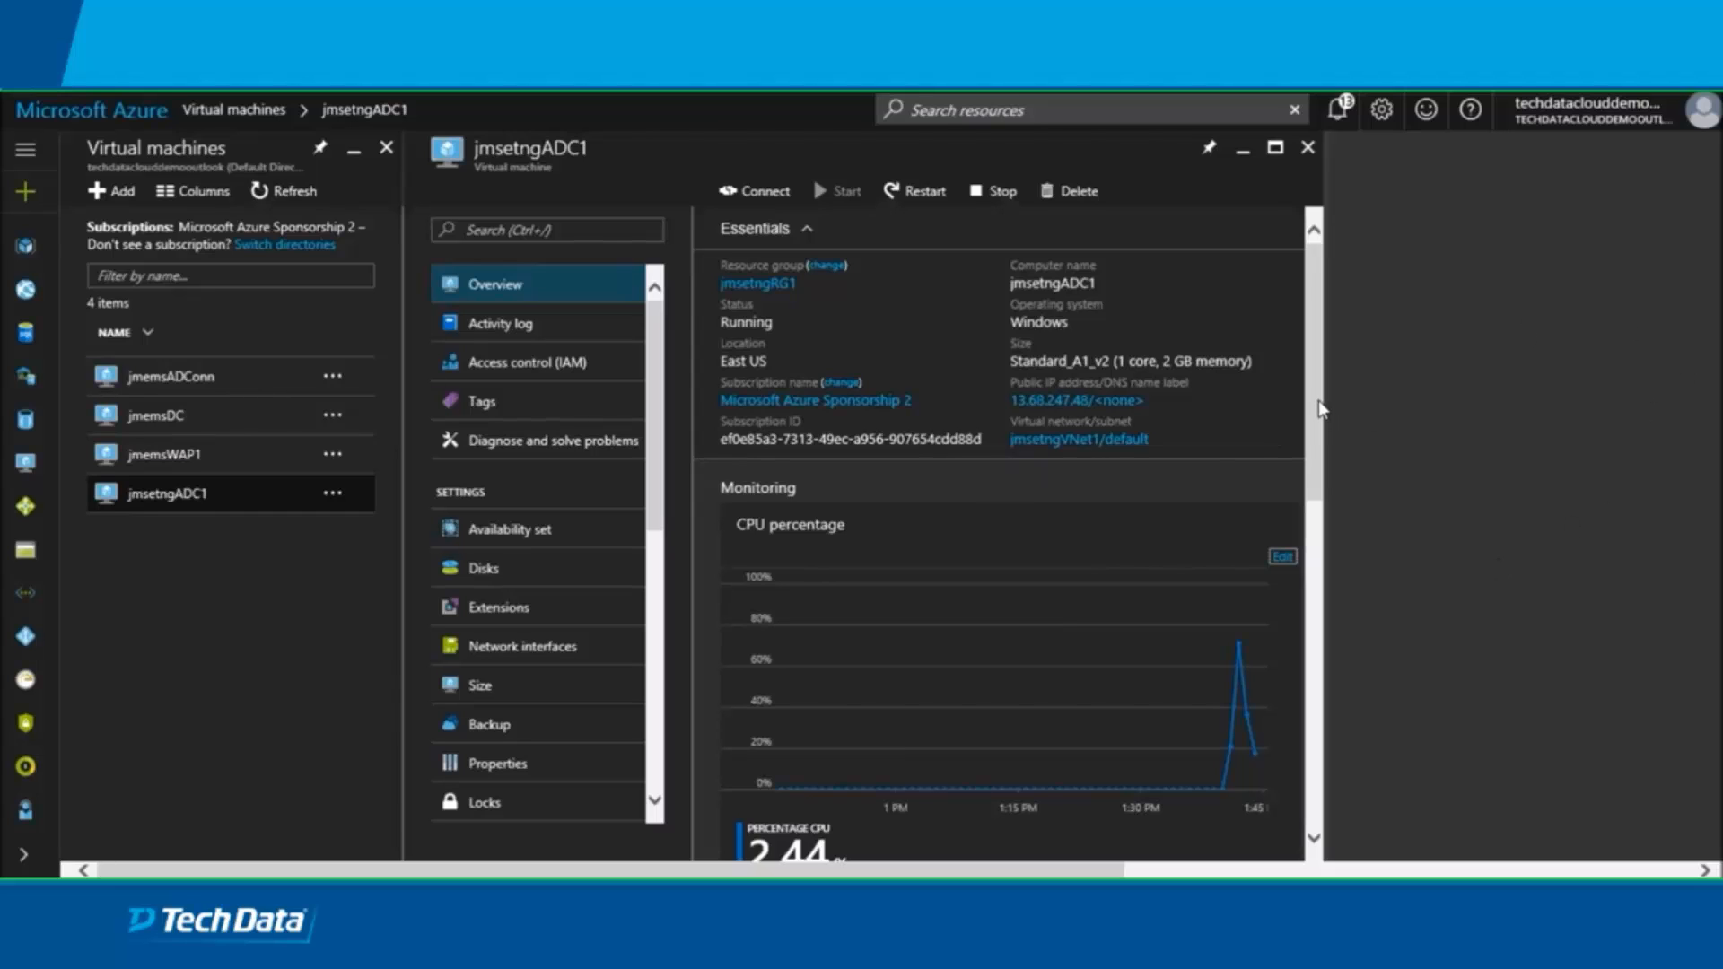
left_click_drag(1314, 408, 1365, 392)
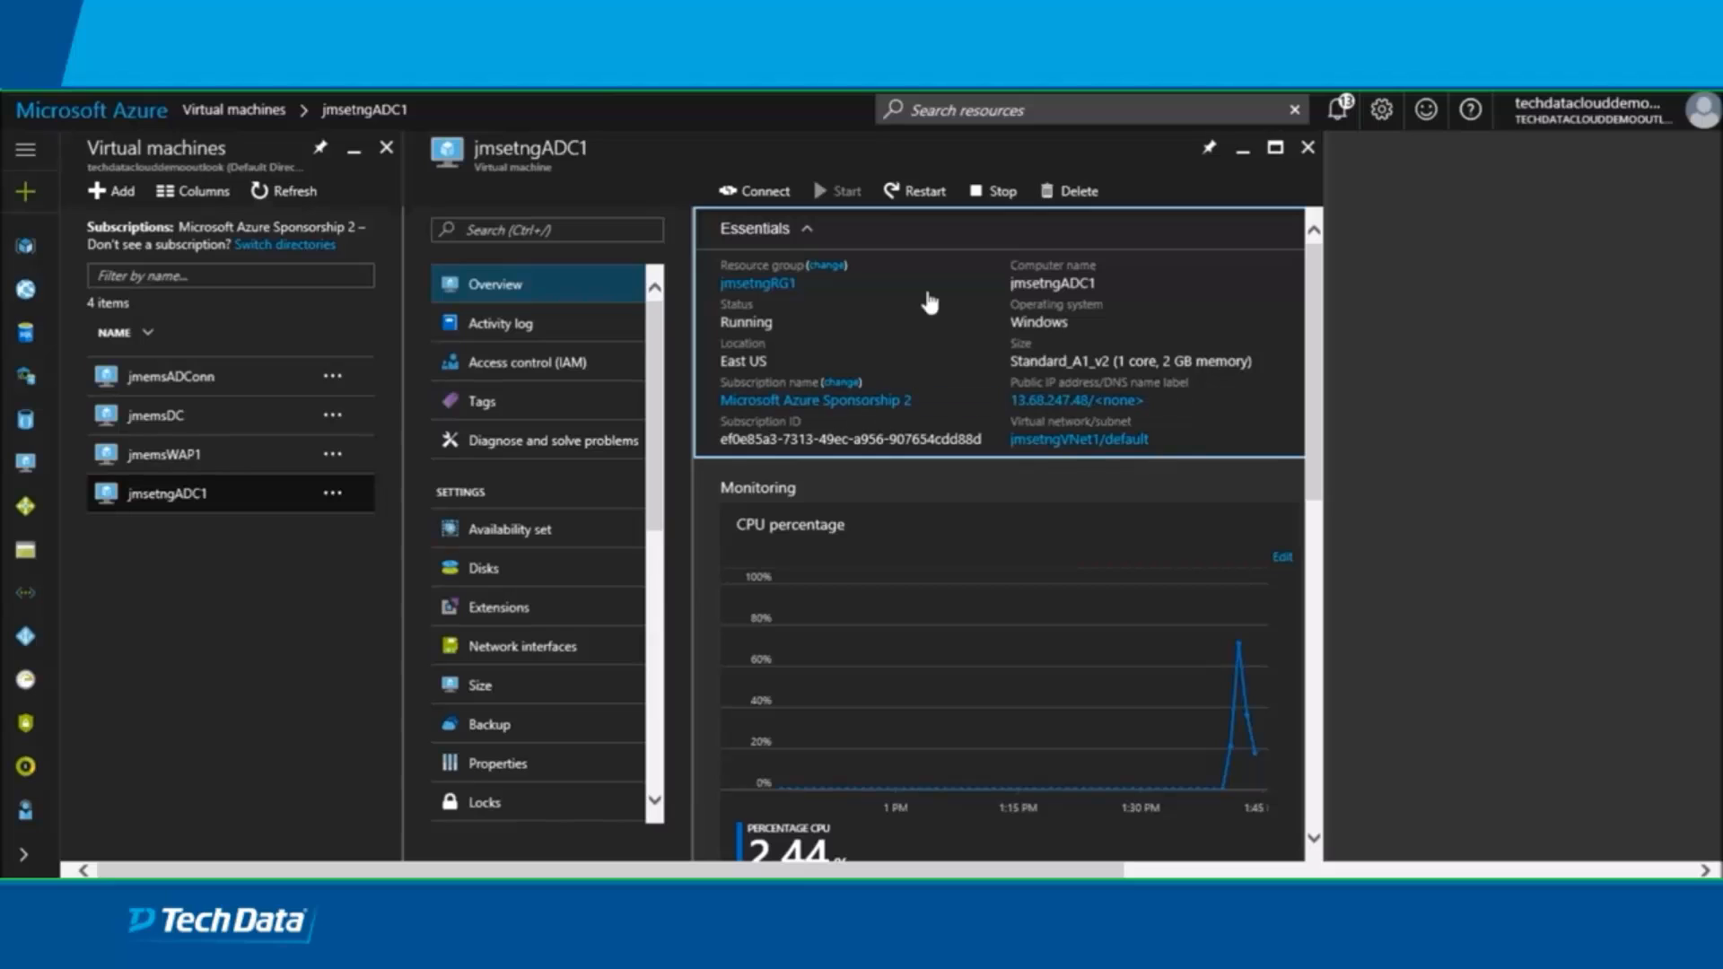
Download and open jmsetngADC1's RDP file, connecting past the unknown-publisher warning
left_click(761, 192)
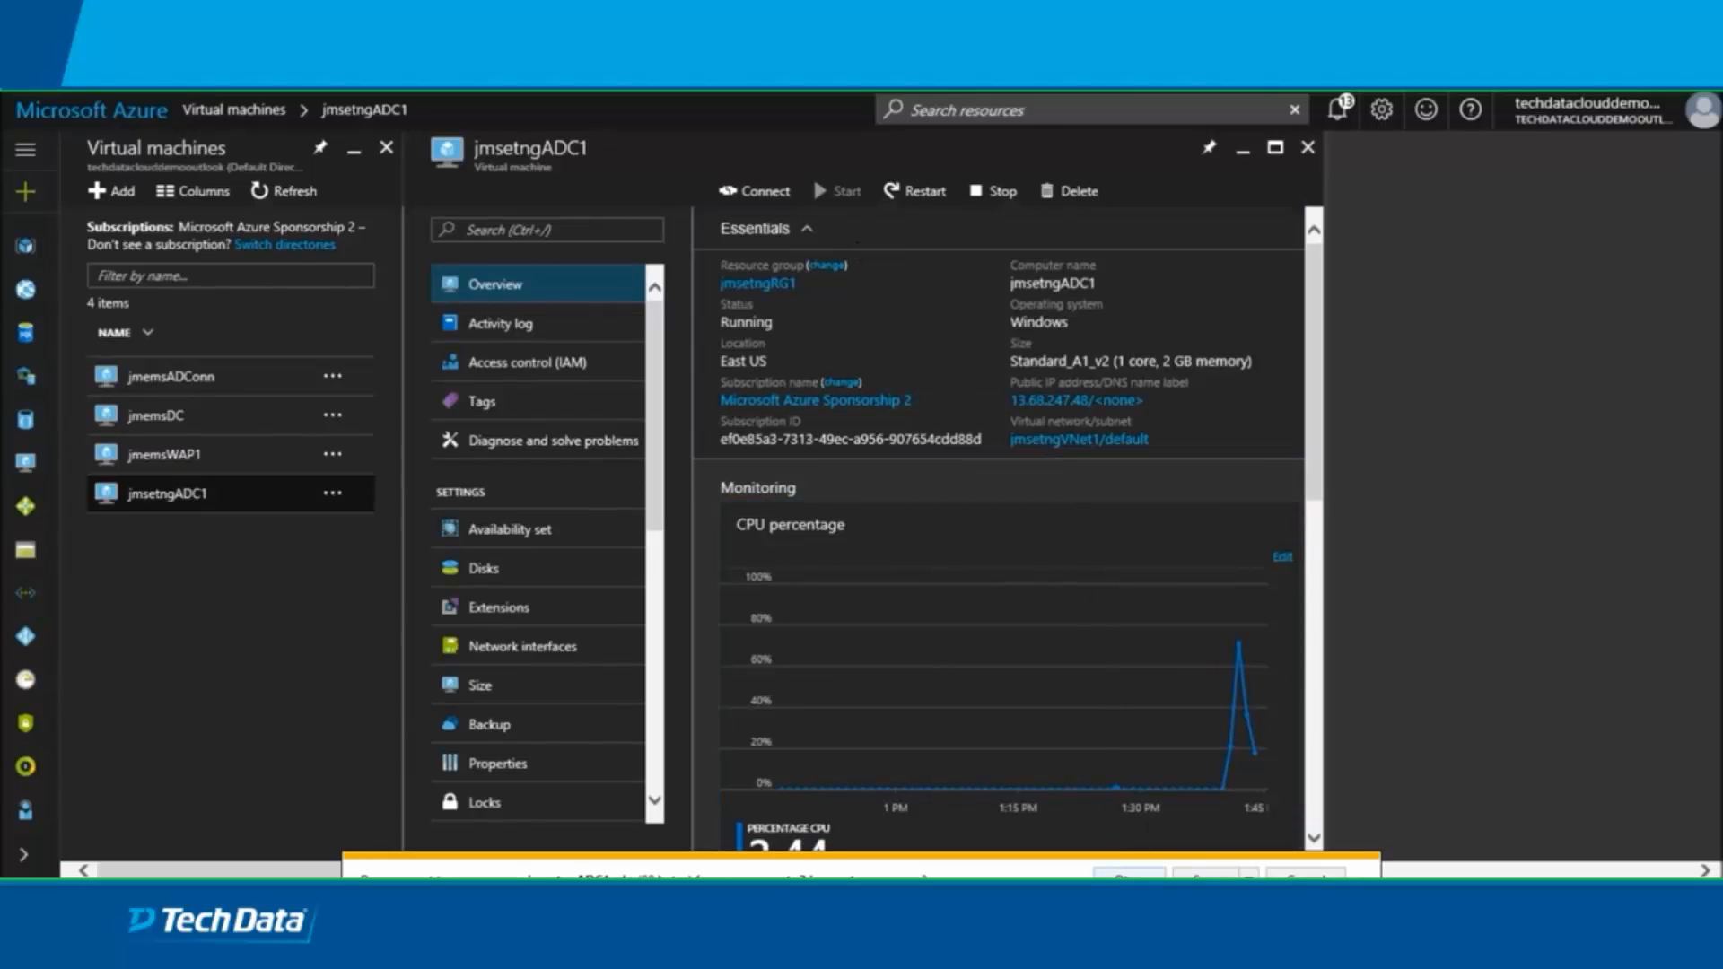
left_click(1139, 876)
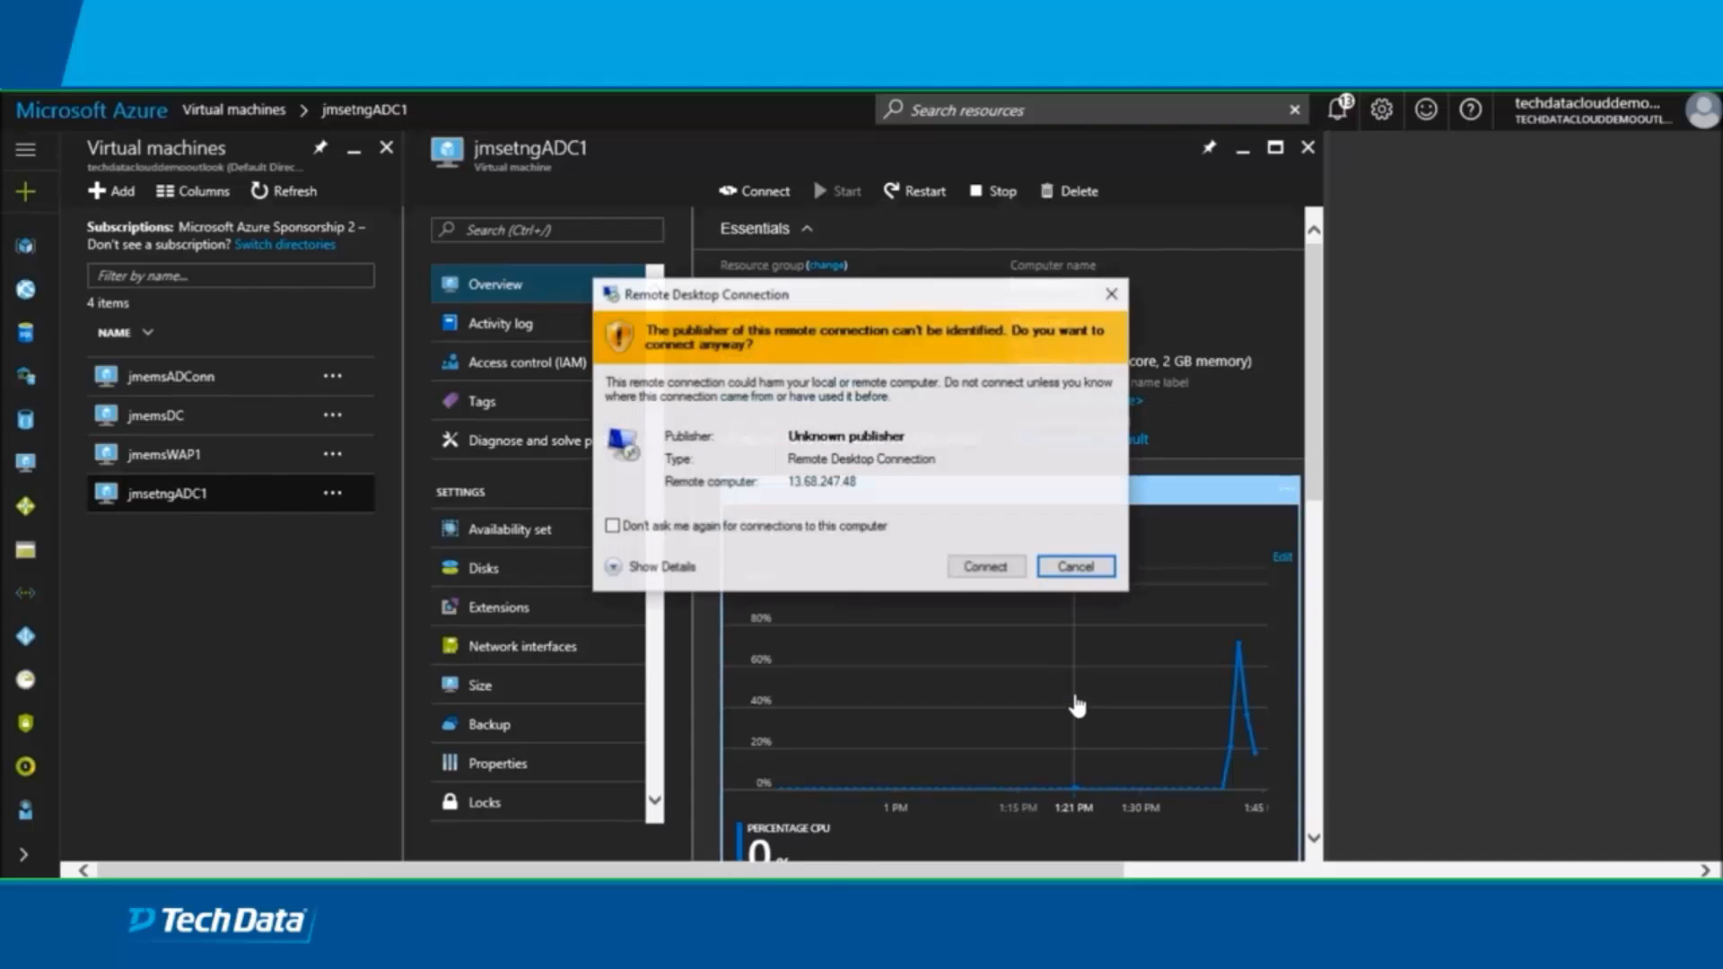
left_click(986, 568)
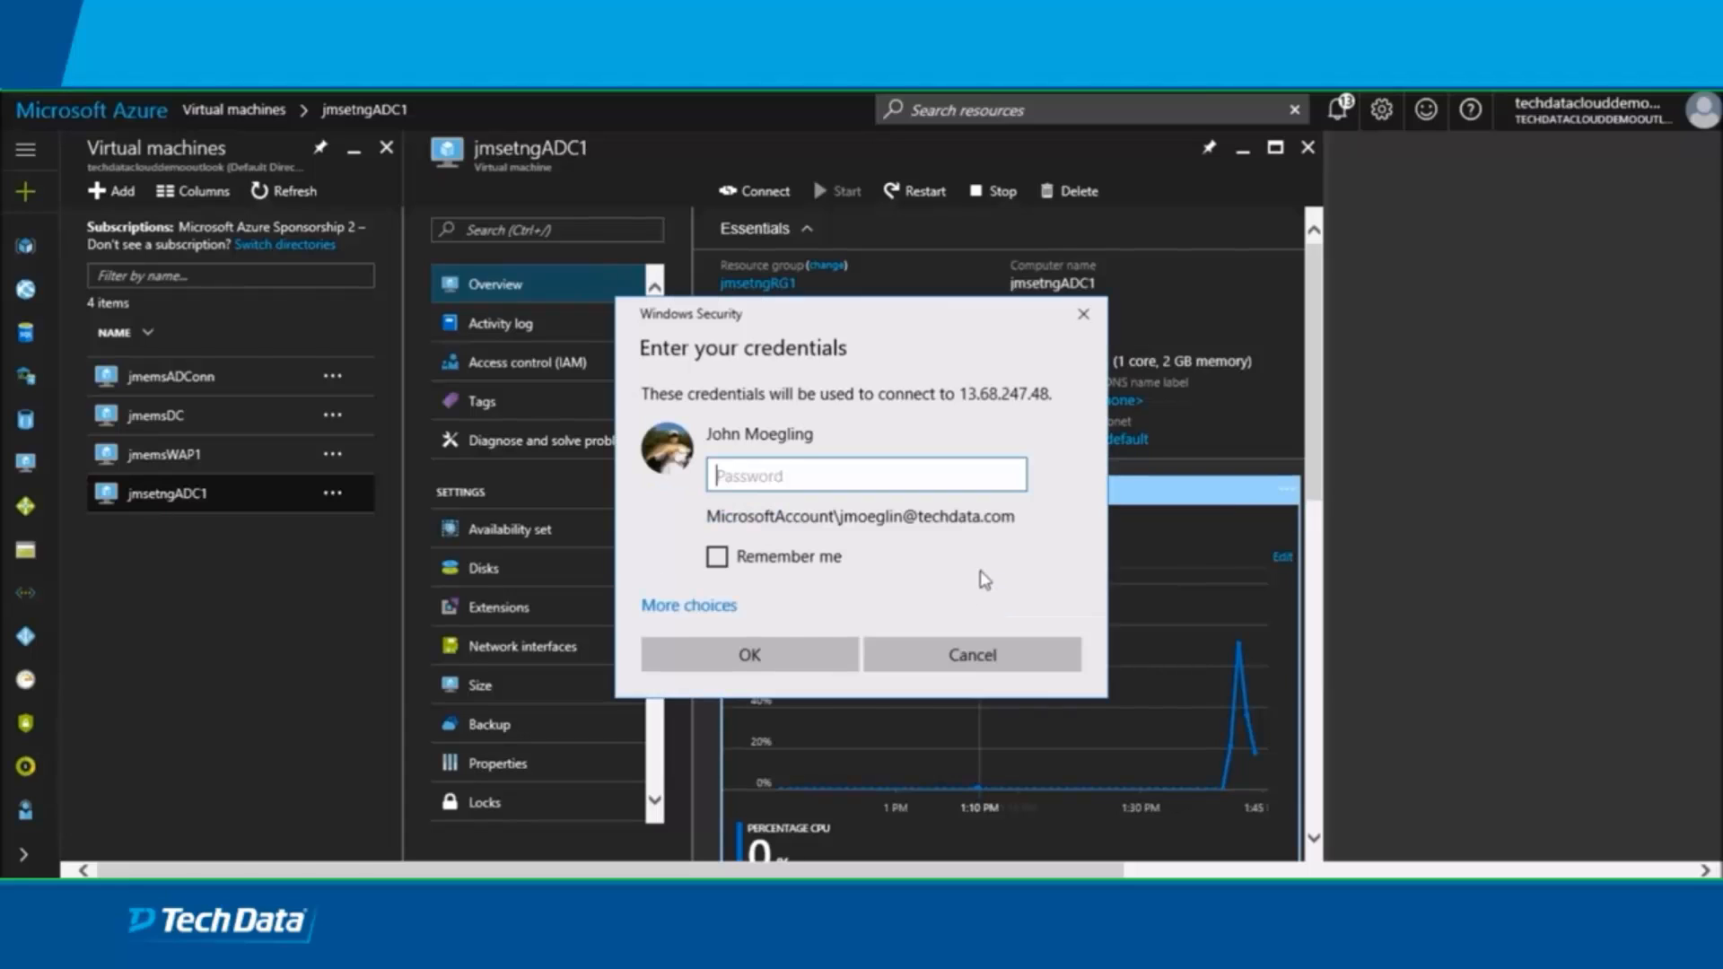
Sign in with the VM's administrator account and accept the certificate warning
left_click(709, 608)
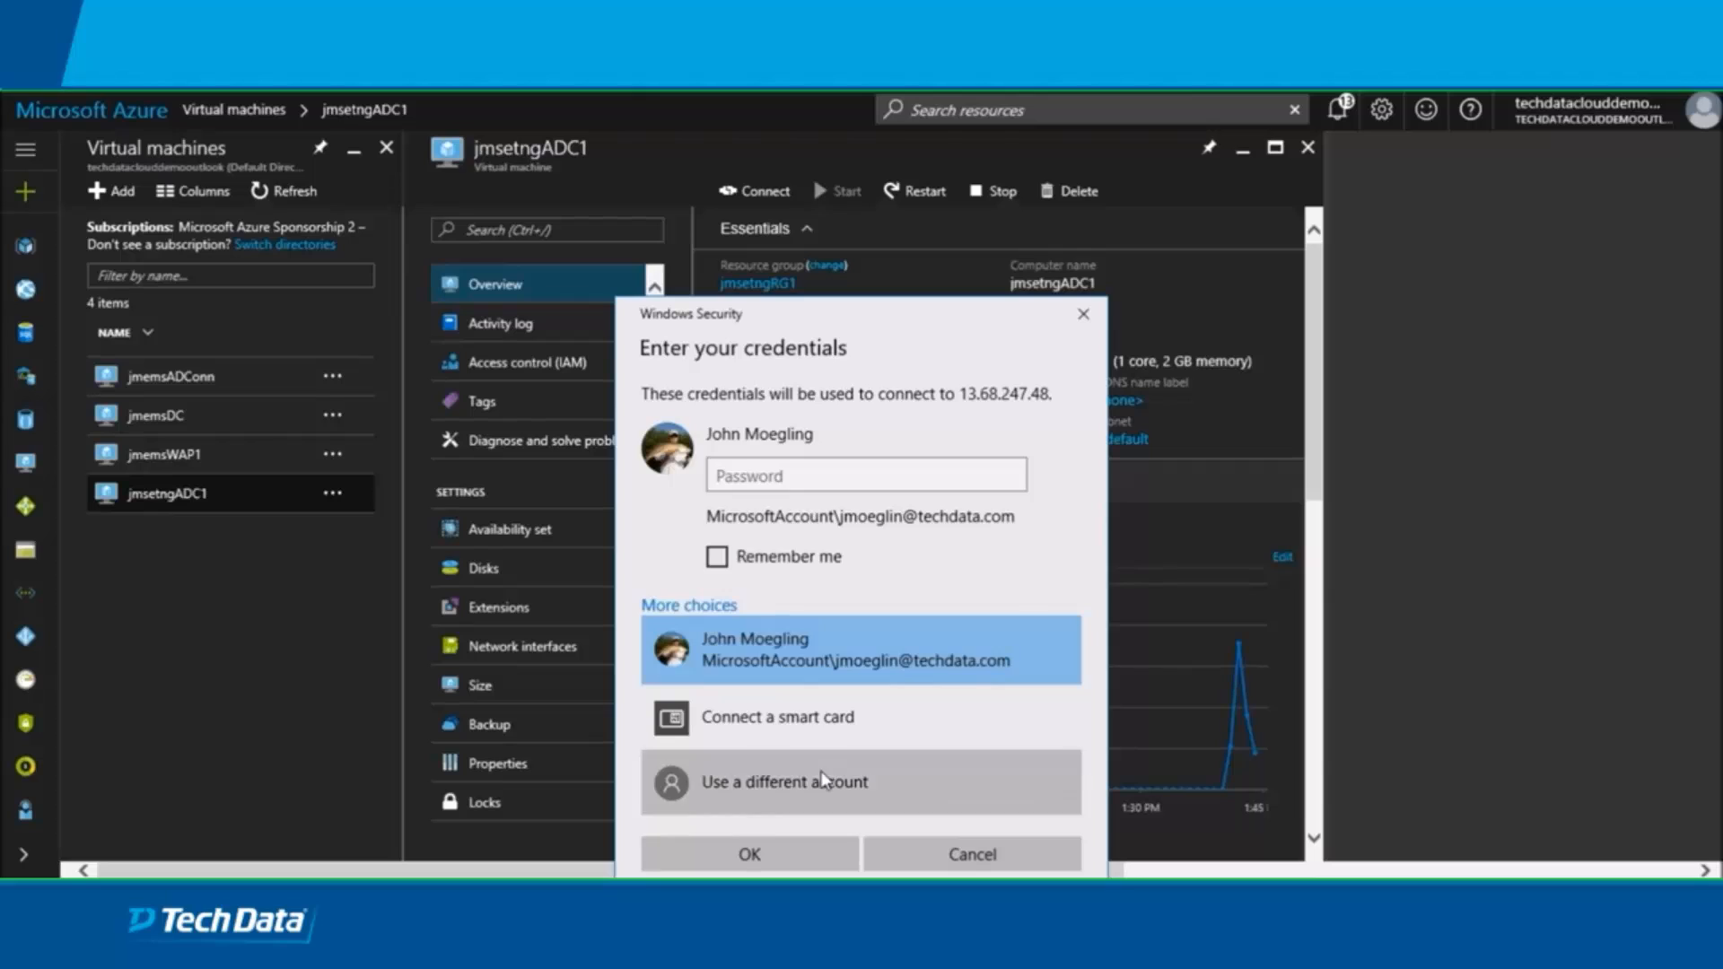
left_click(850, 773)
type("jmoeglin")
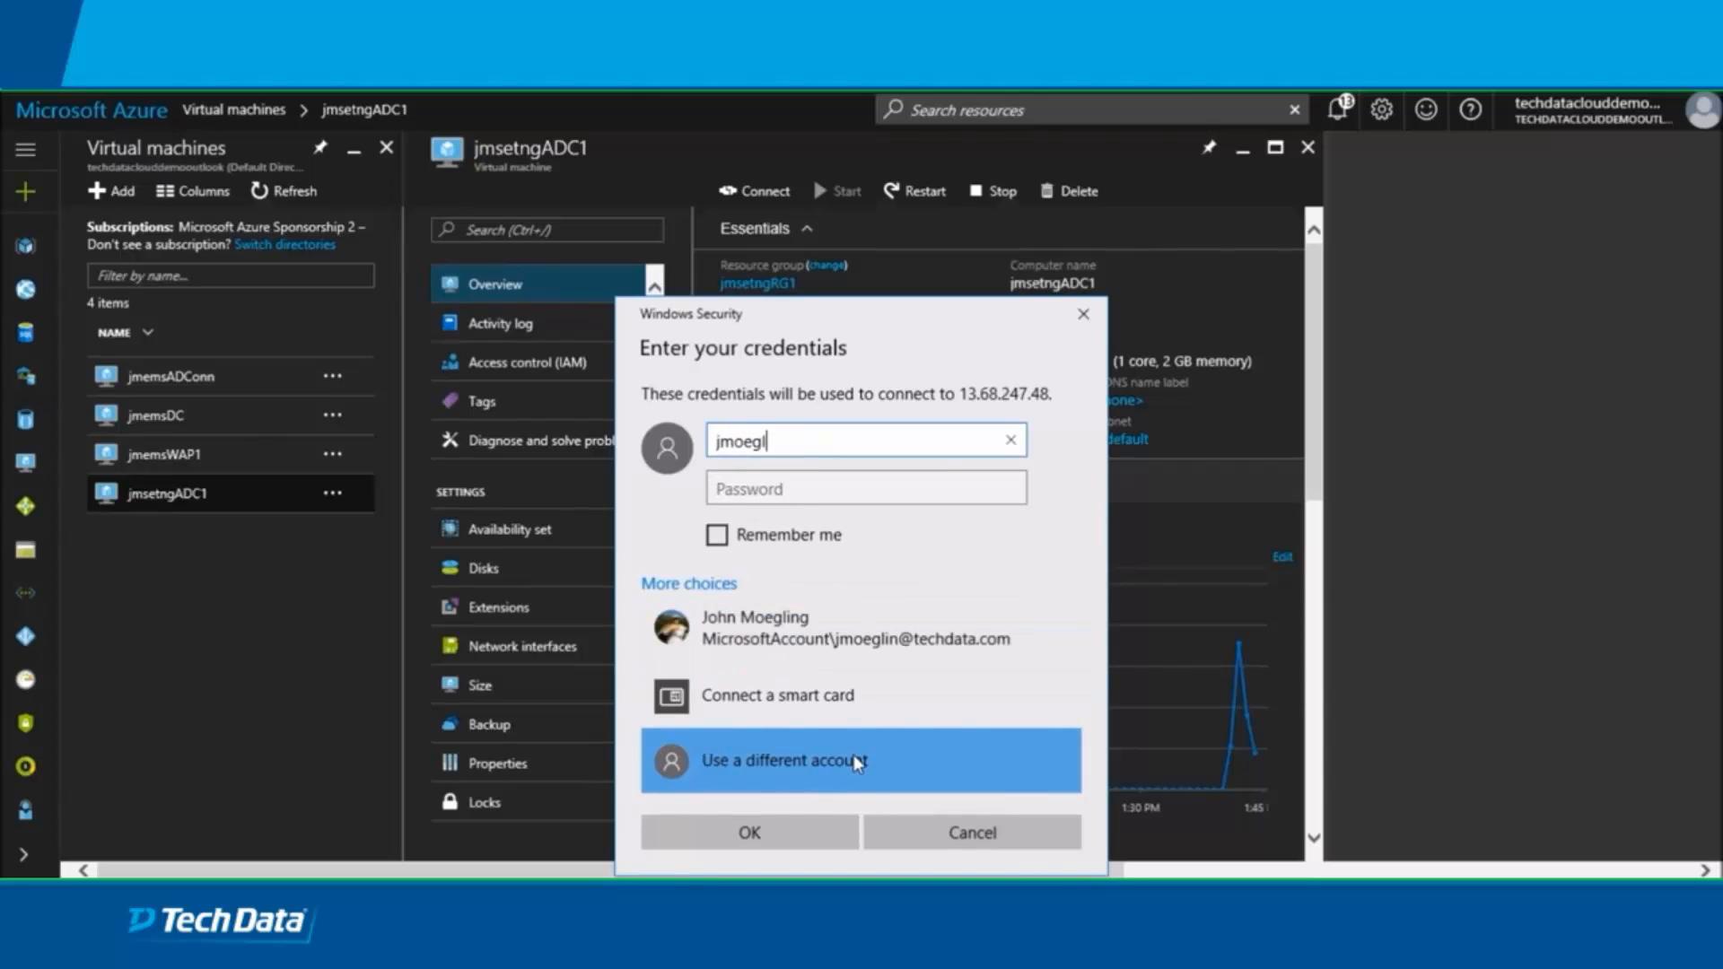
key("Tab")
type("••")
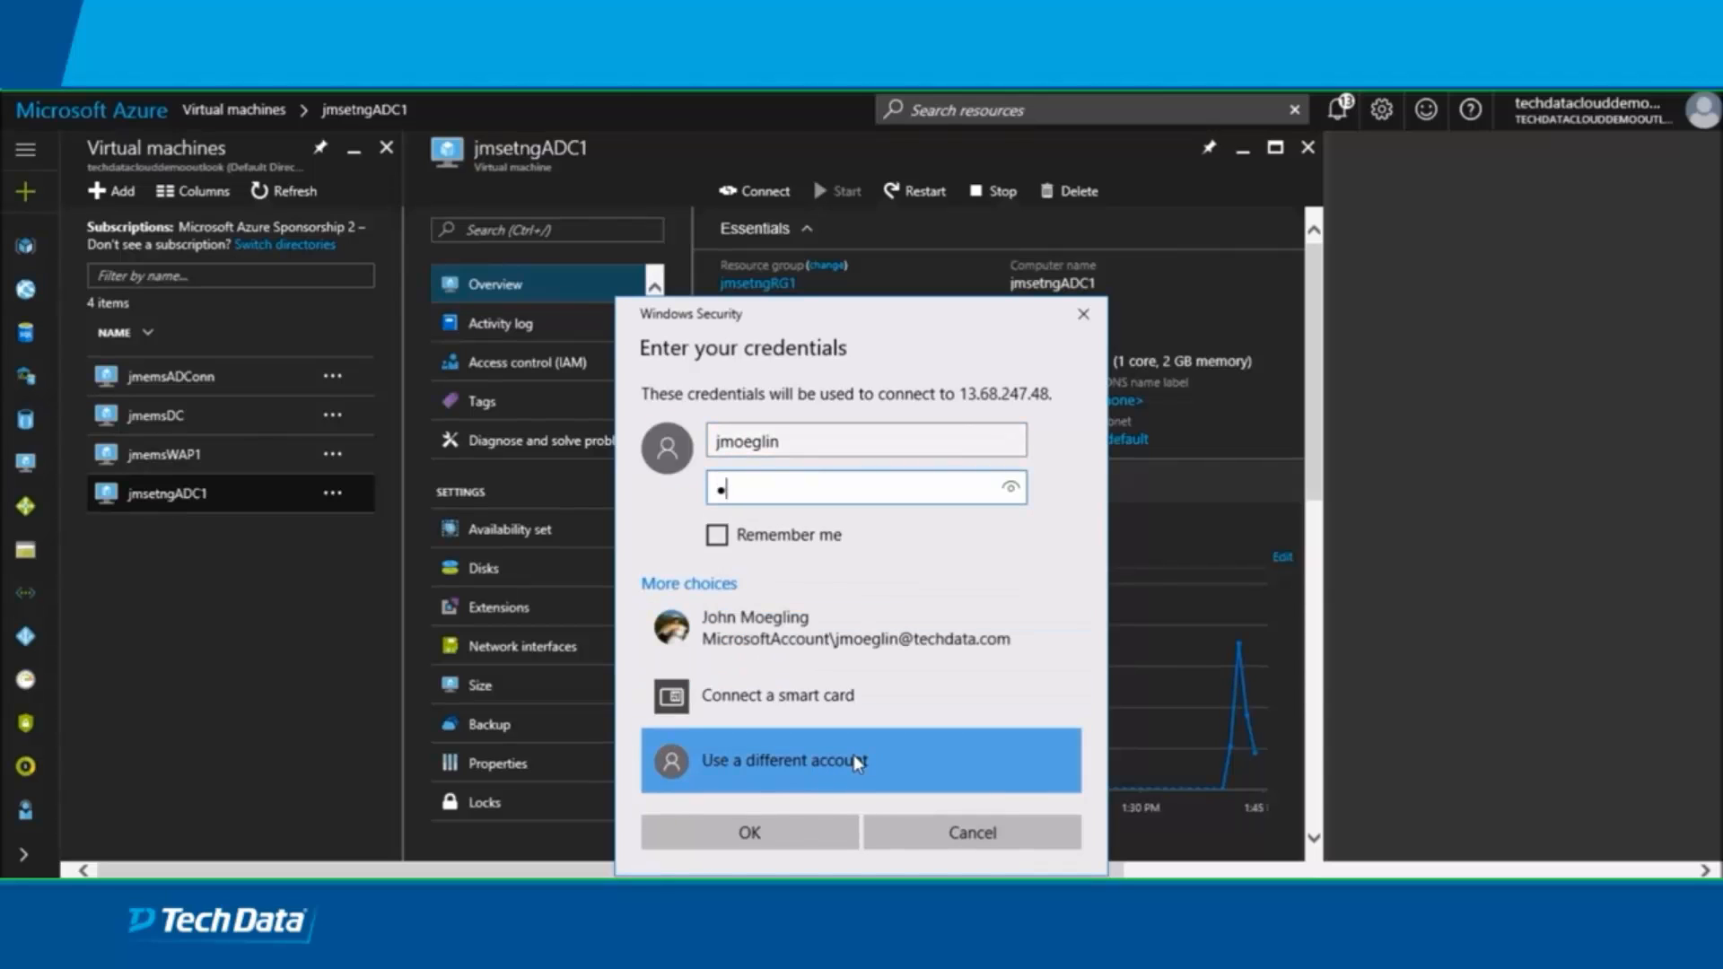
type("••••••••••••")
left_click(756, 836)
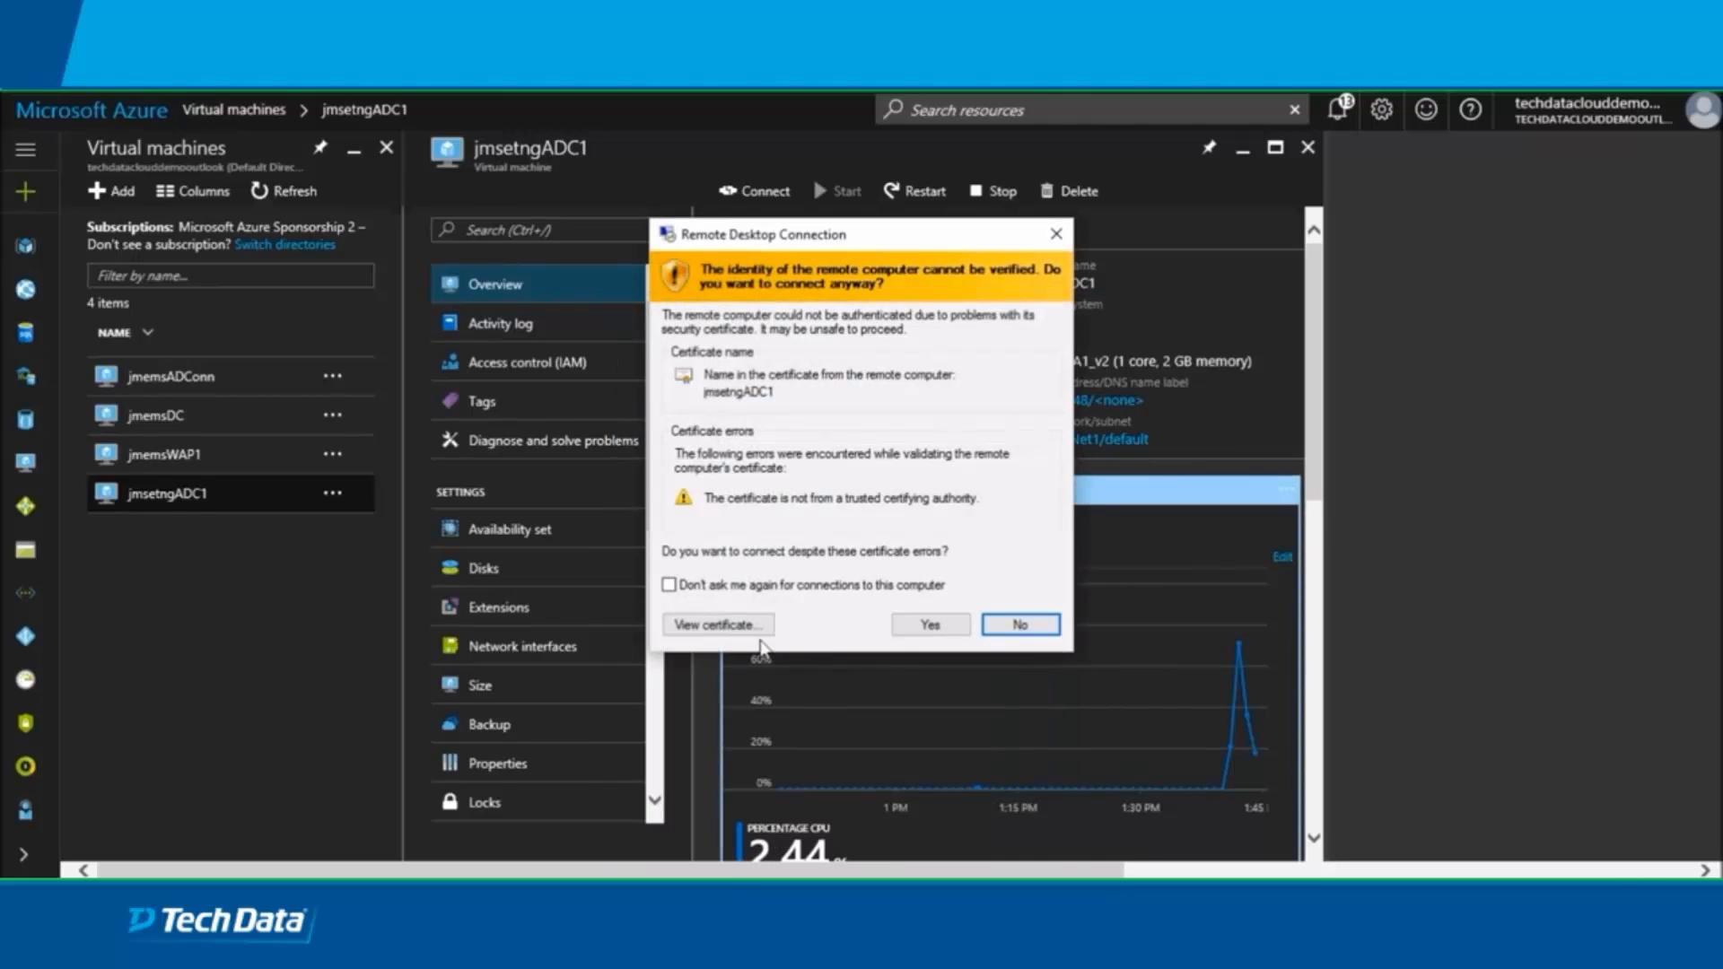
left_click(669, 585)
left_click(929, 625)
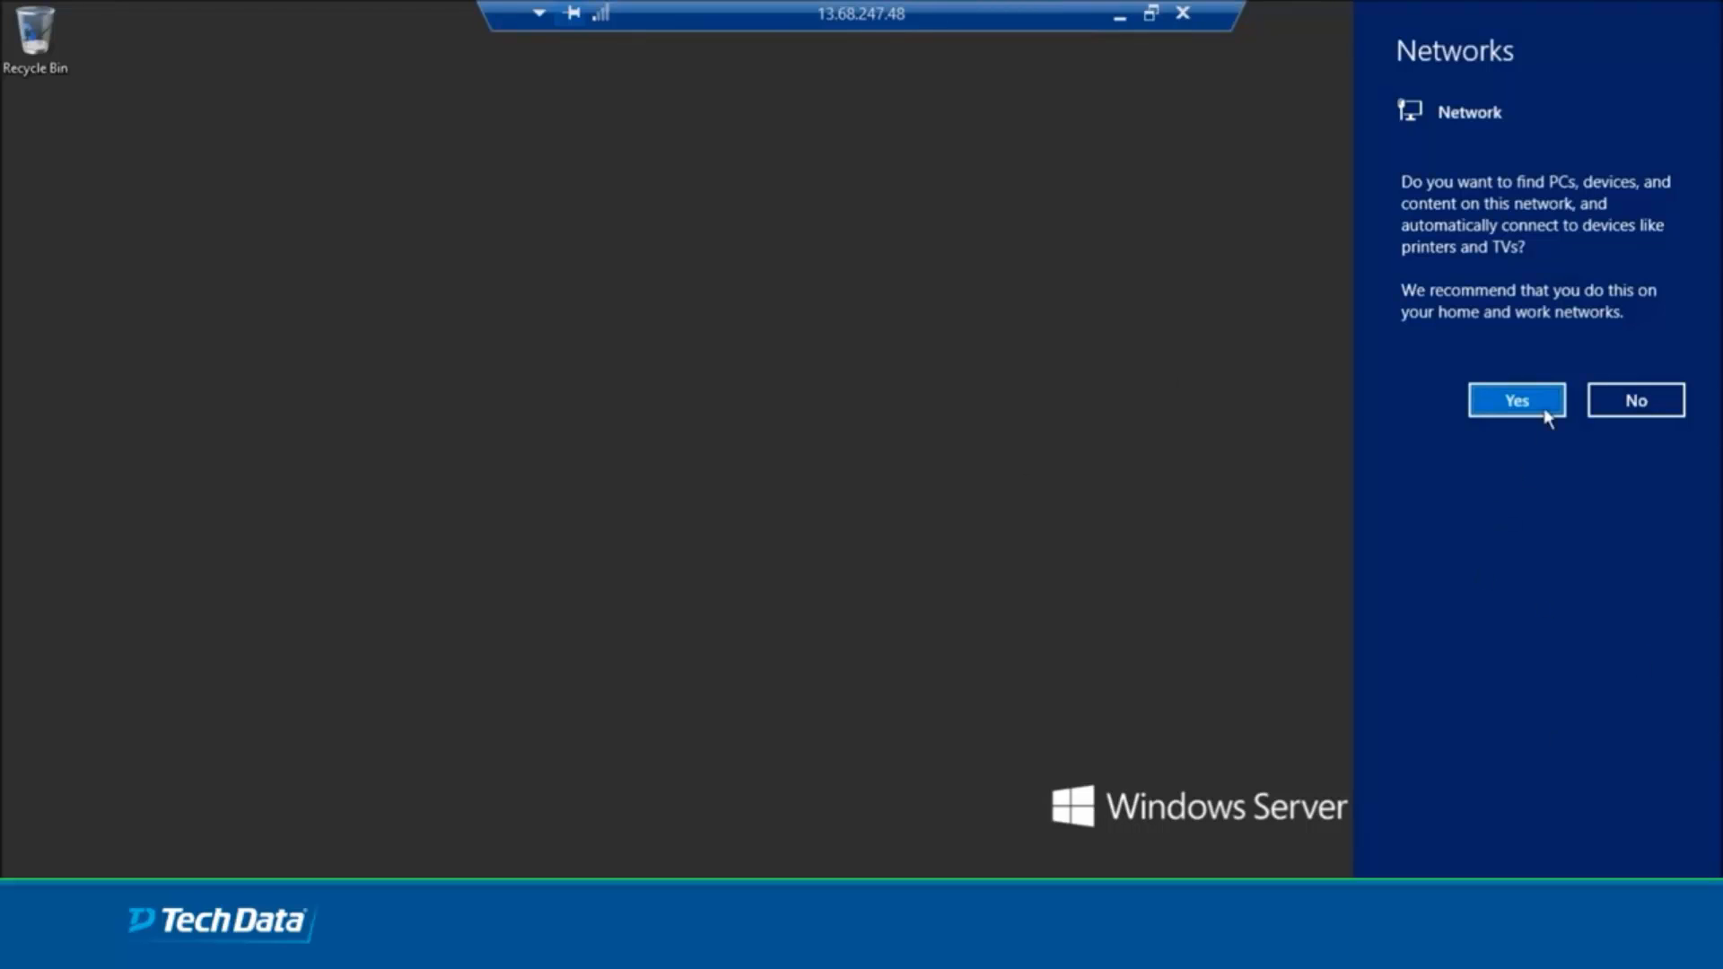
Allow network discovery, then run ipconfig in Command Prompt, showing IPv4 10.11.0.4
left_click(1515, 400)
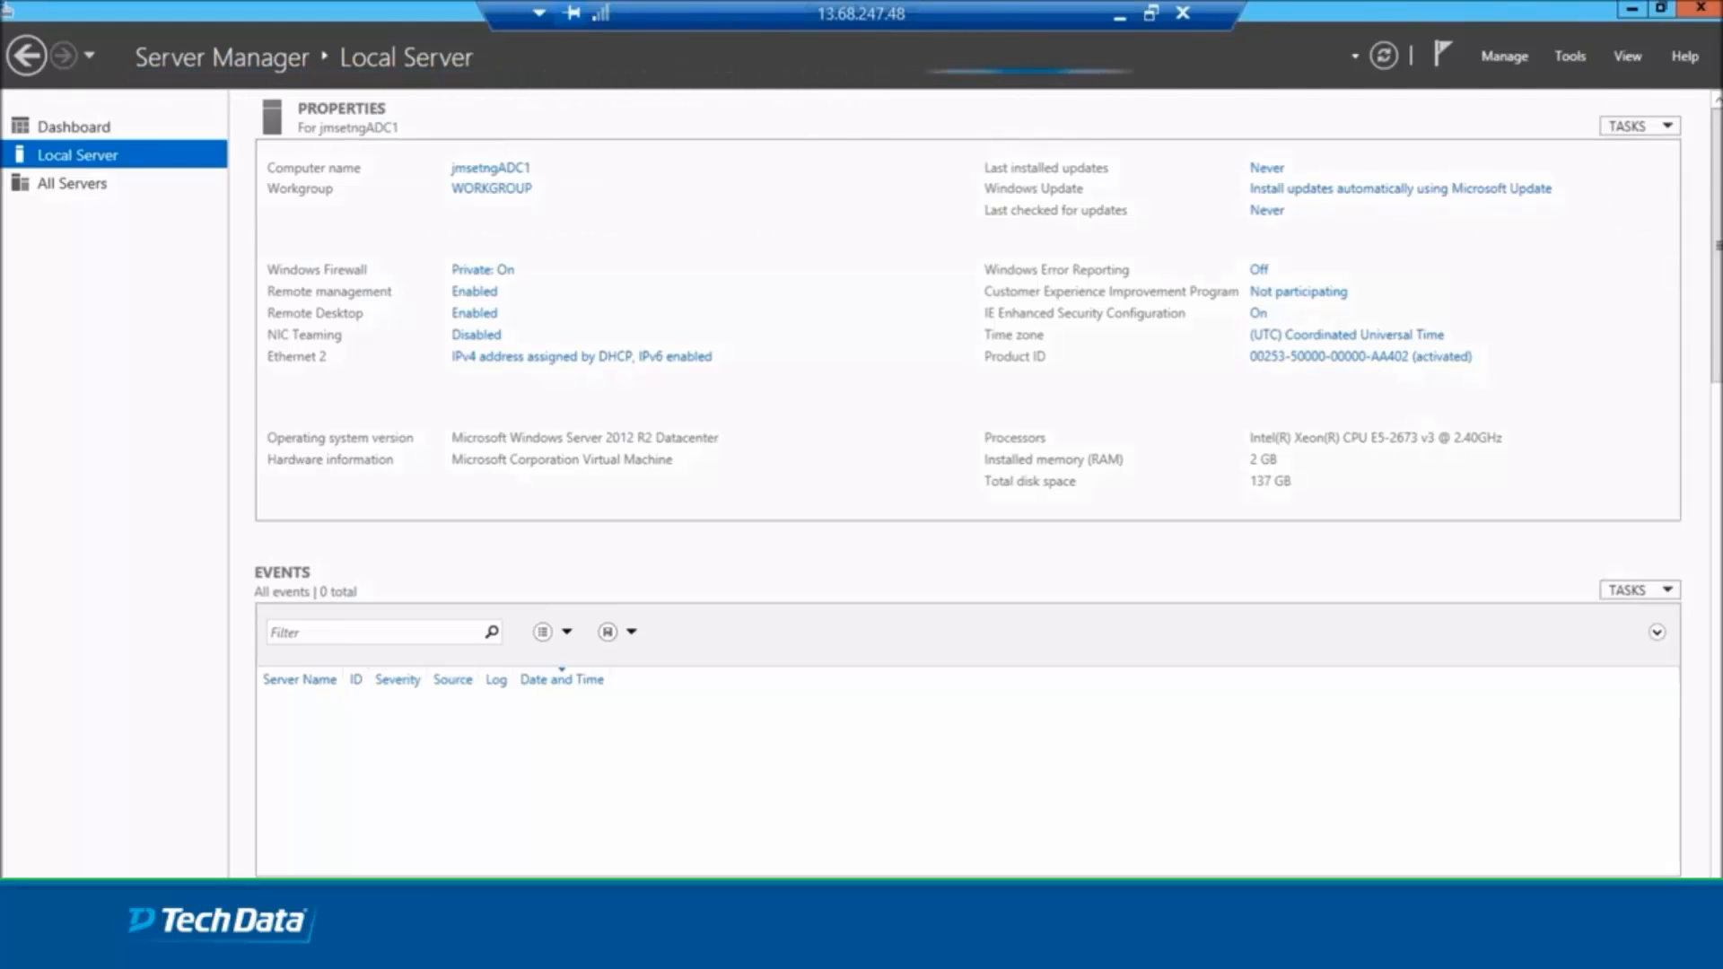
key("super")
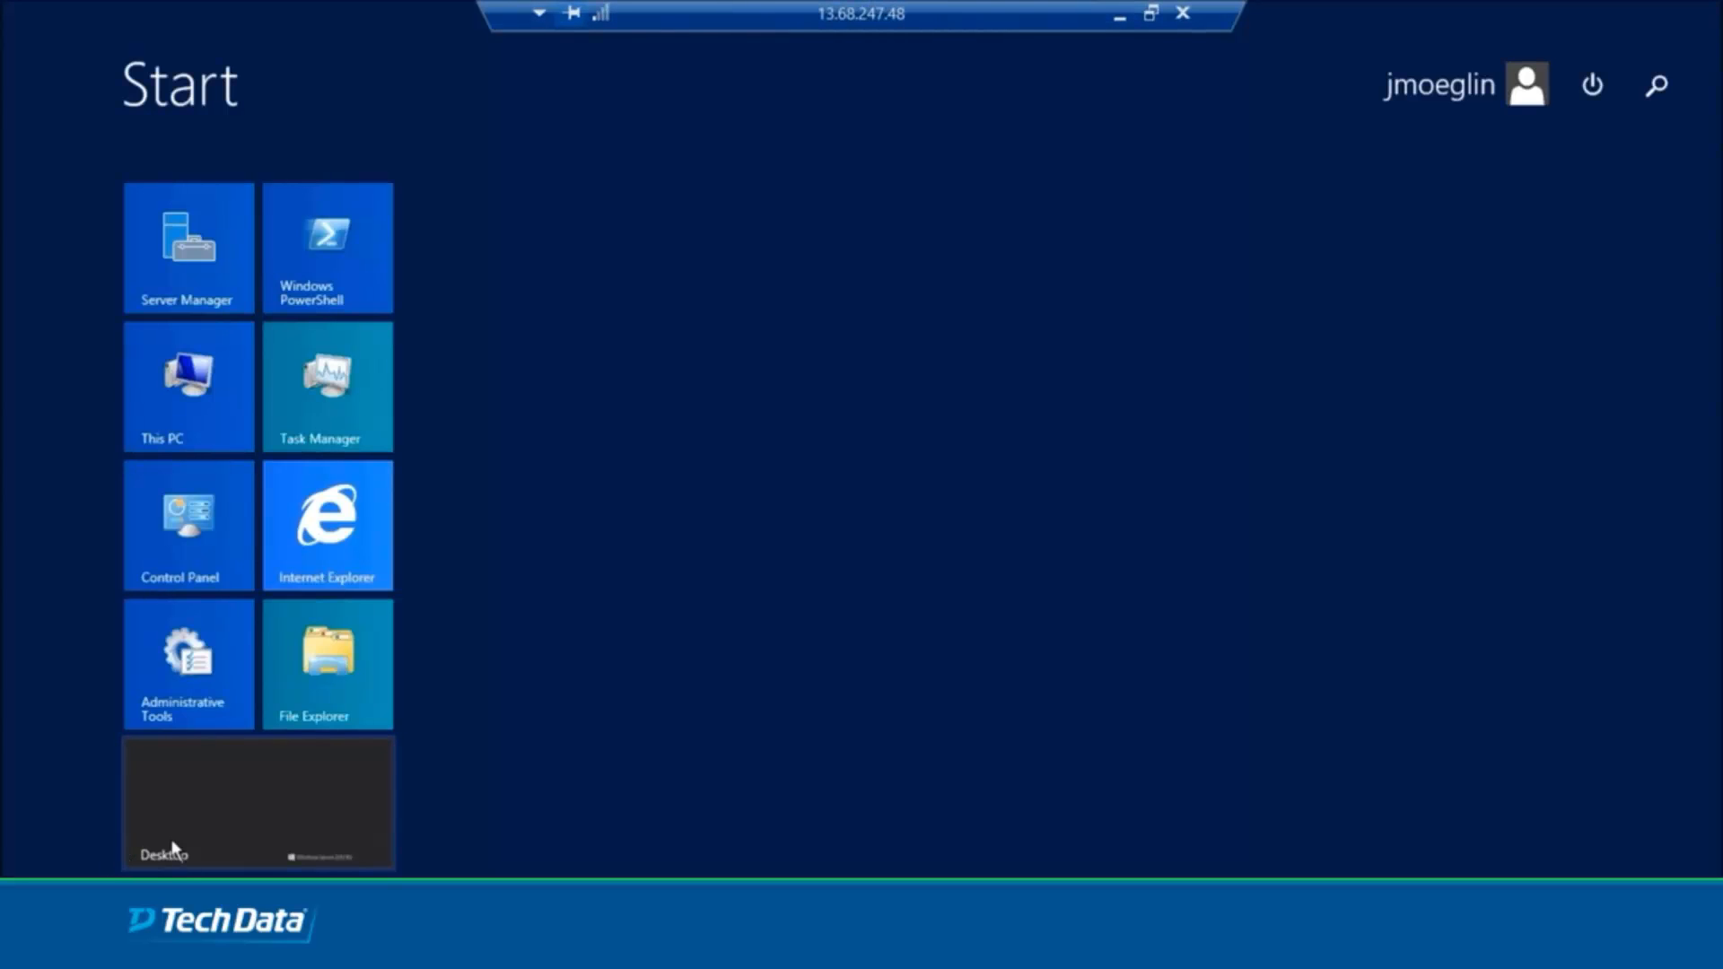
type("cmd")
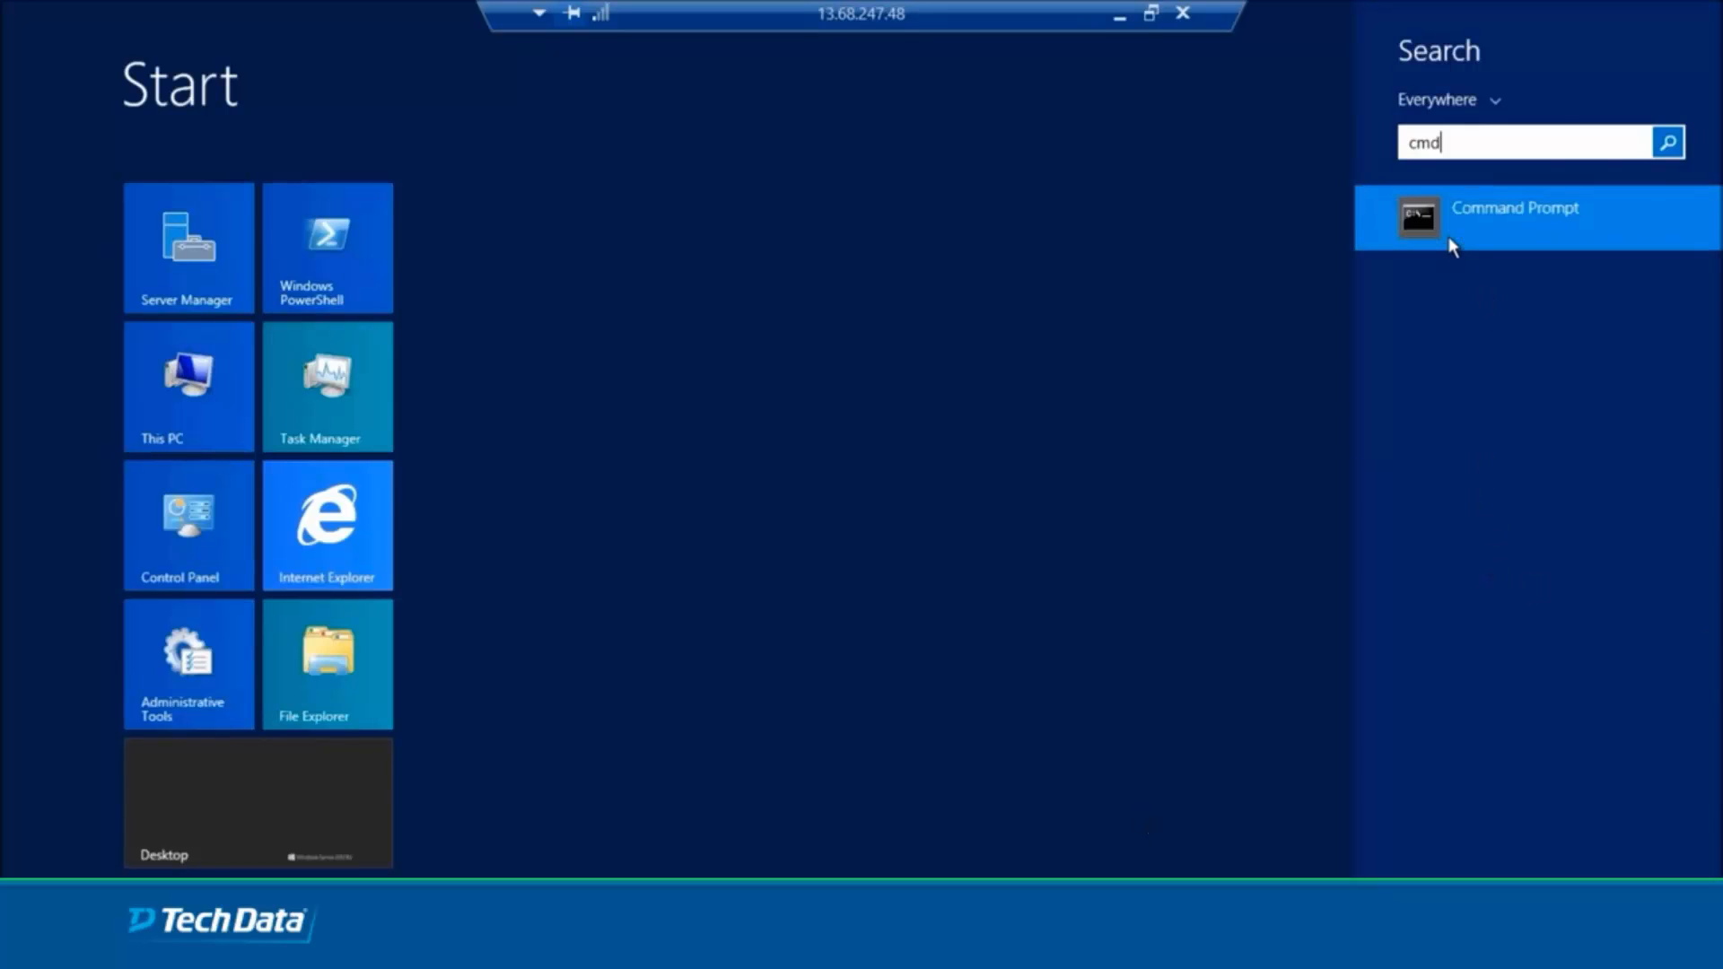
left_click(1453, 246)
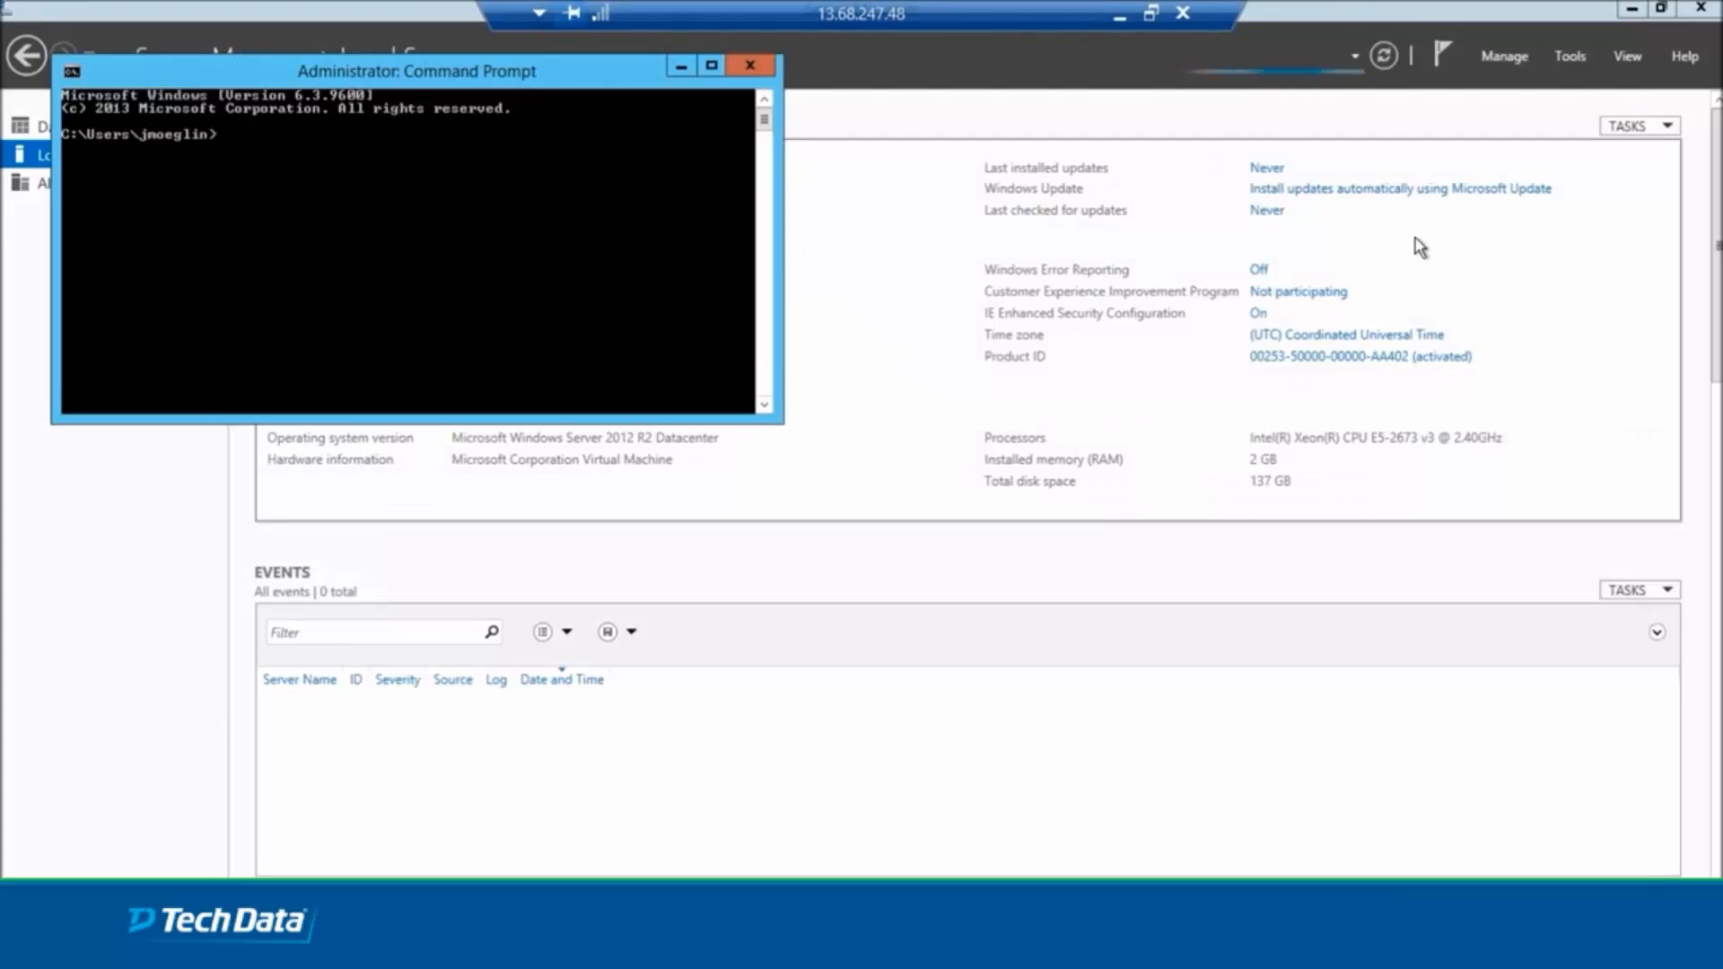
type("ipconfig")
key("Return")
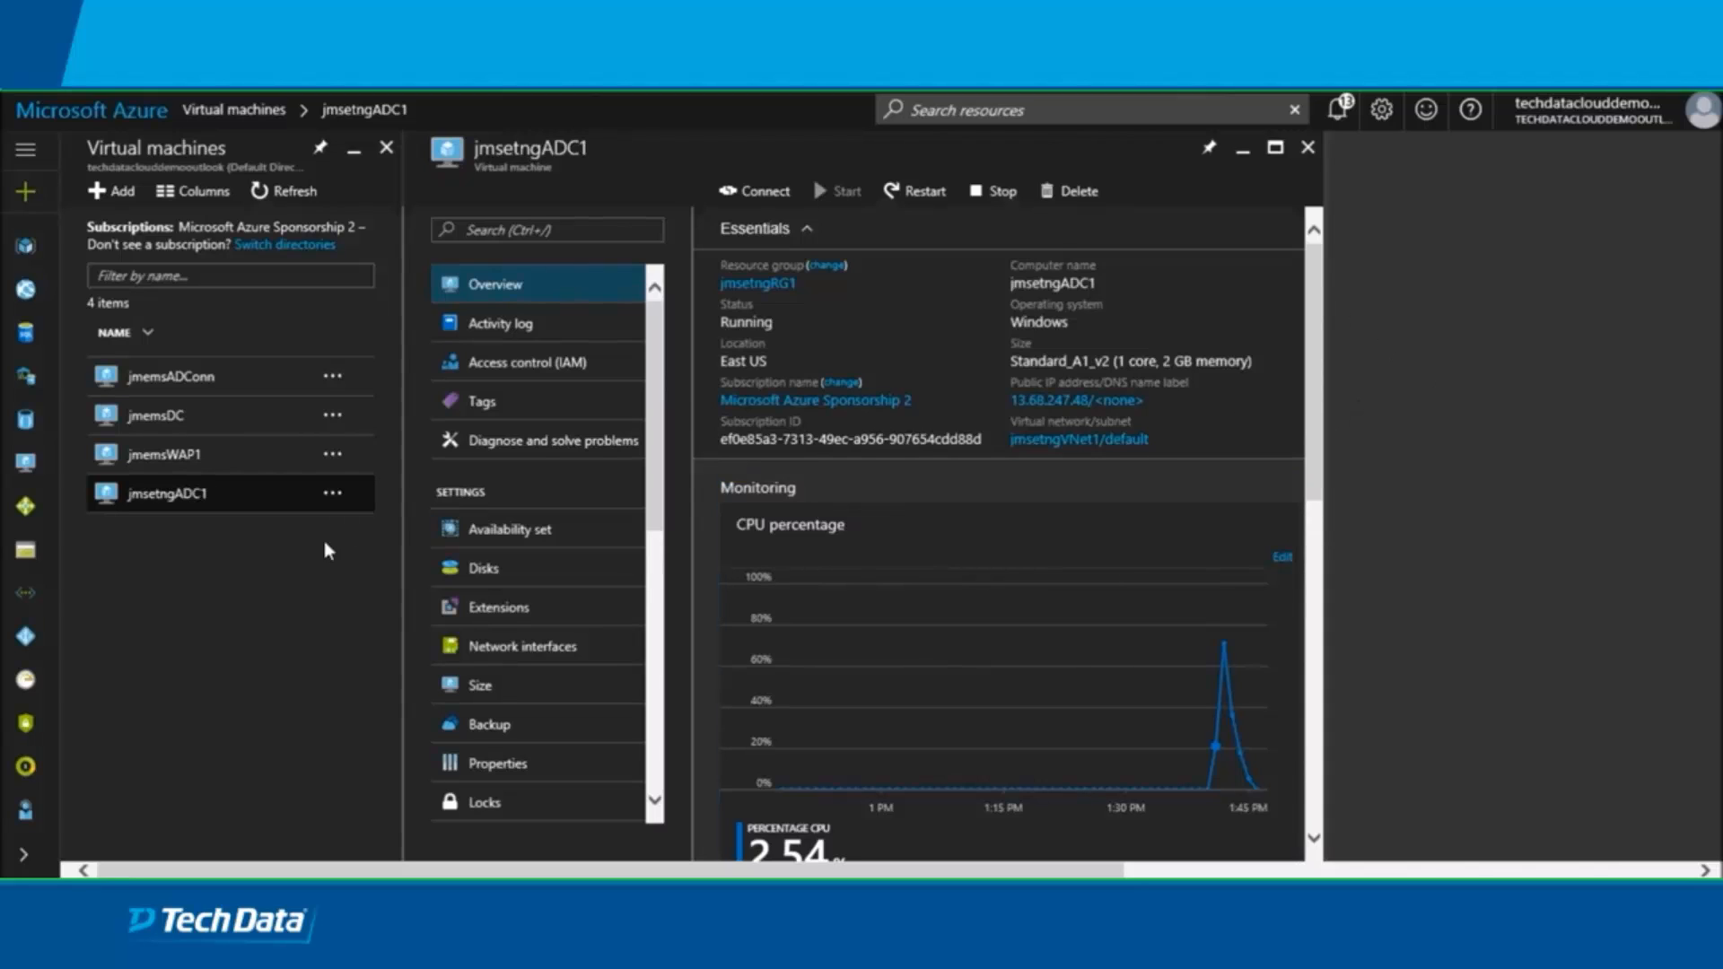
Go to network interface jmsetngadc1323's IP configurations, showing ipconfig1 at dynamic 10.11.0.4
left_click(511, 659)
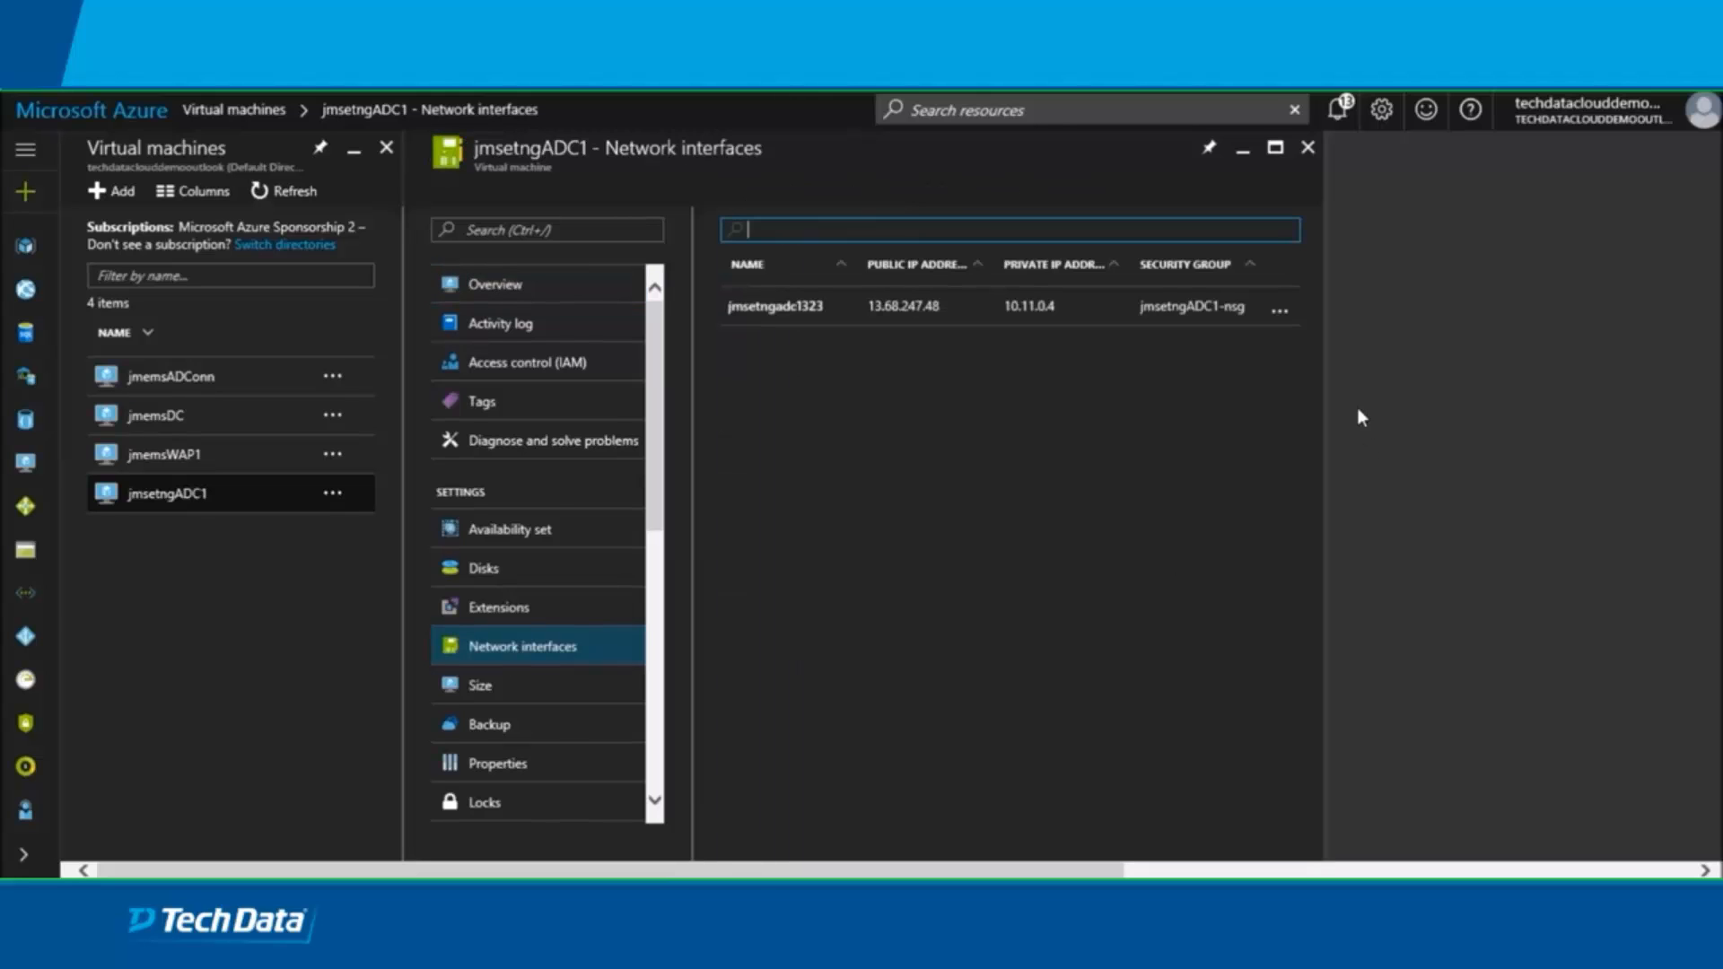
left_click(790, 309)
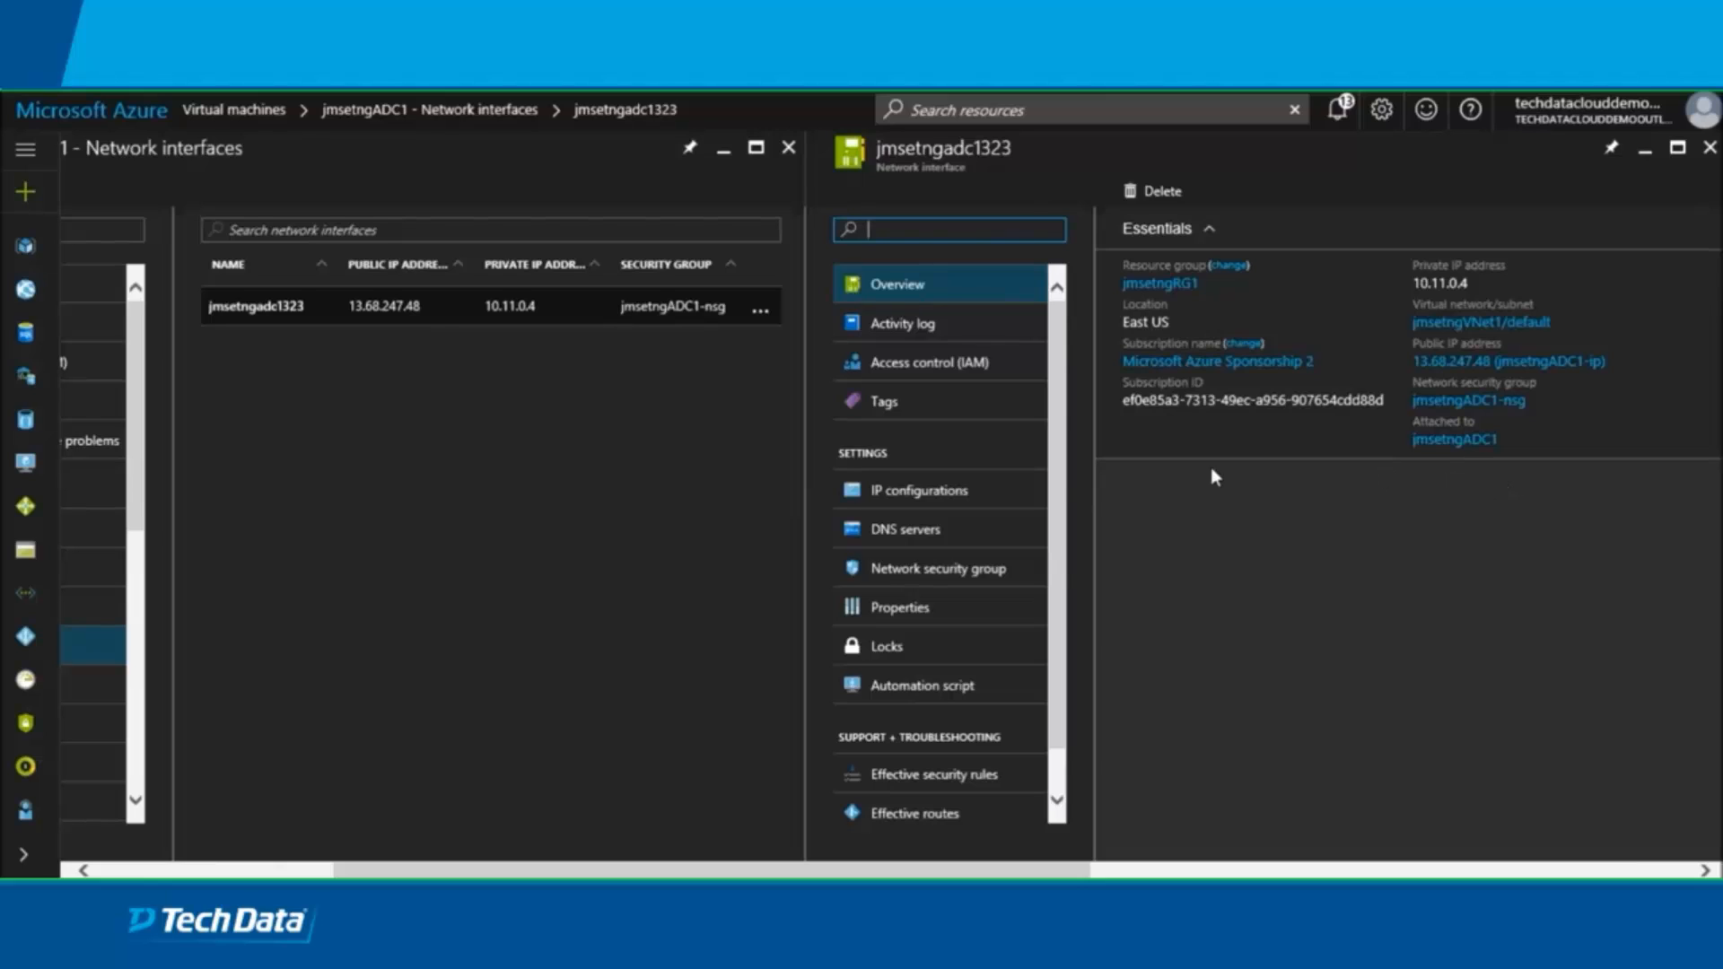
left_click(929, 494)
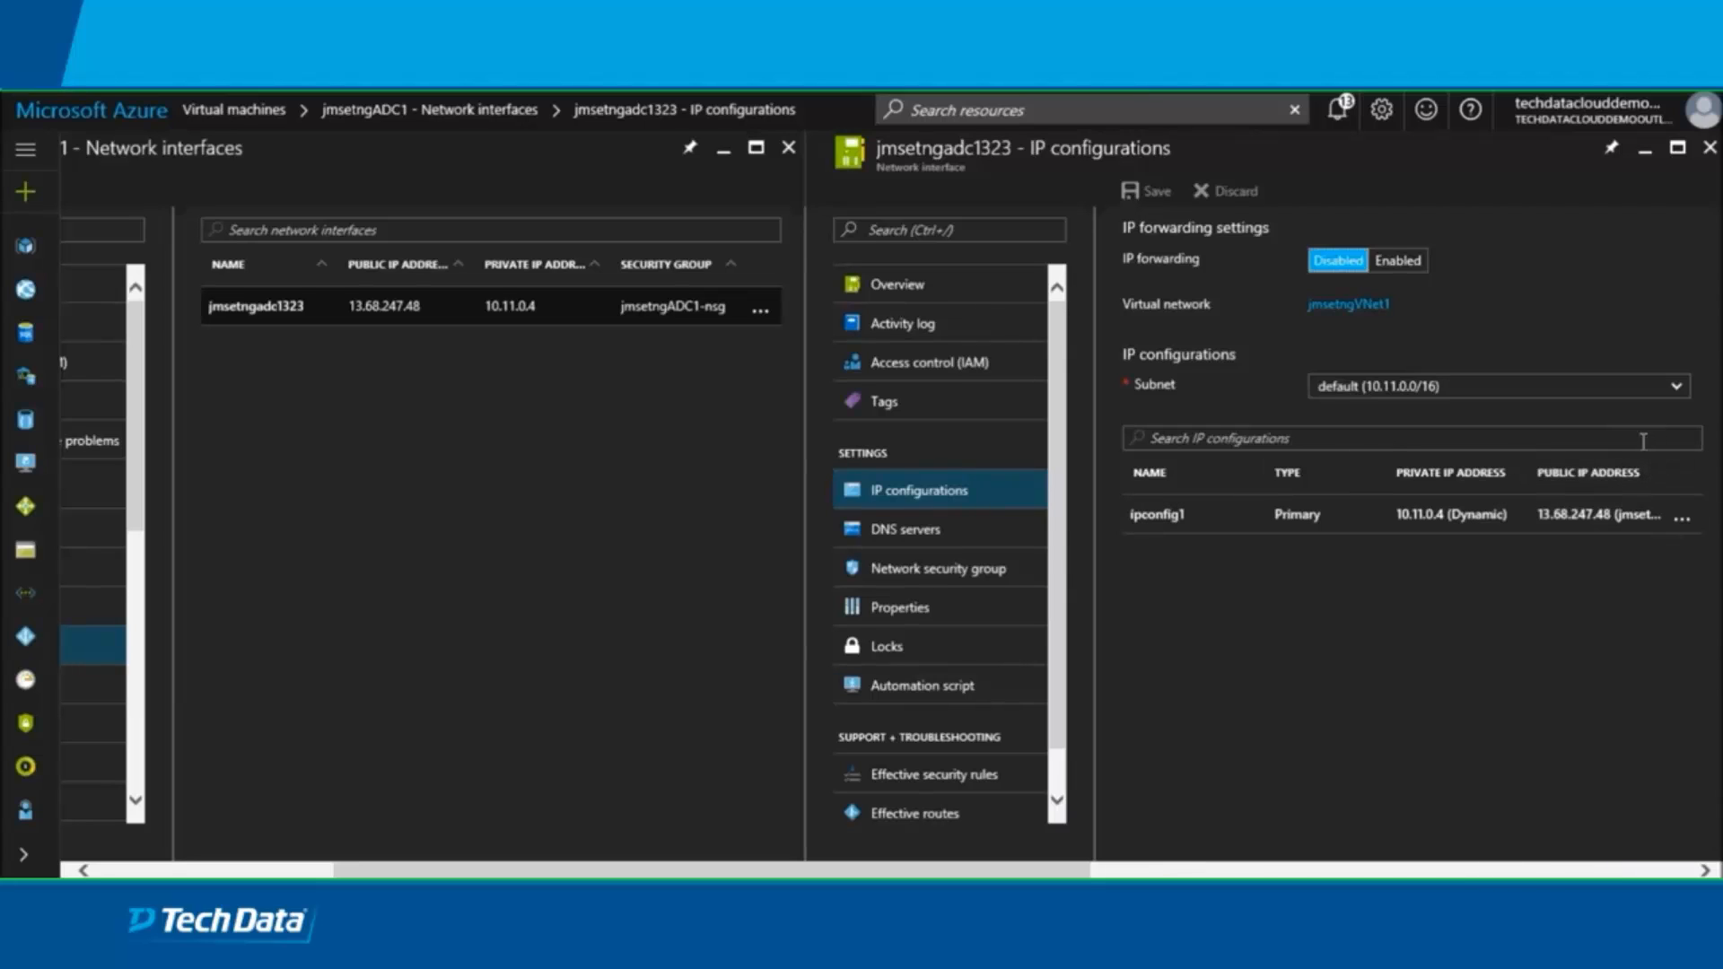
Switch ipconfig1's private address 10.11.0.4 from Dynamic to Static and save
left_click(1214, 533)
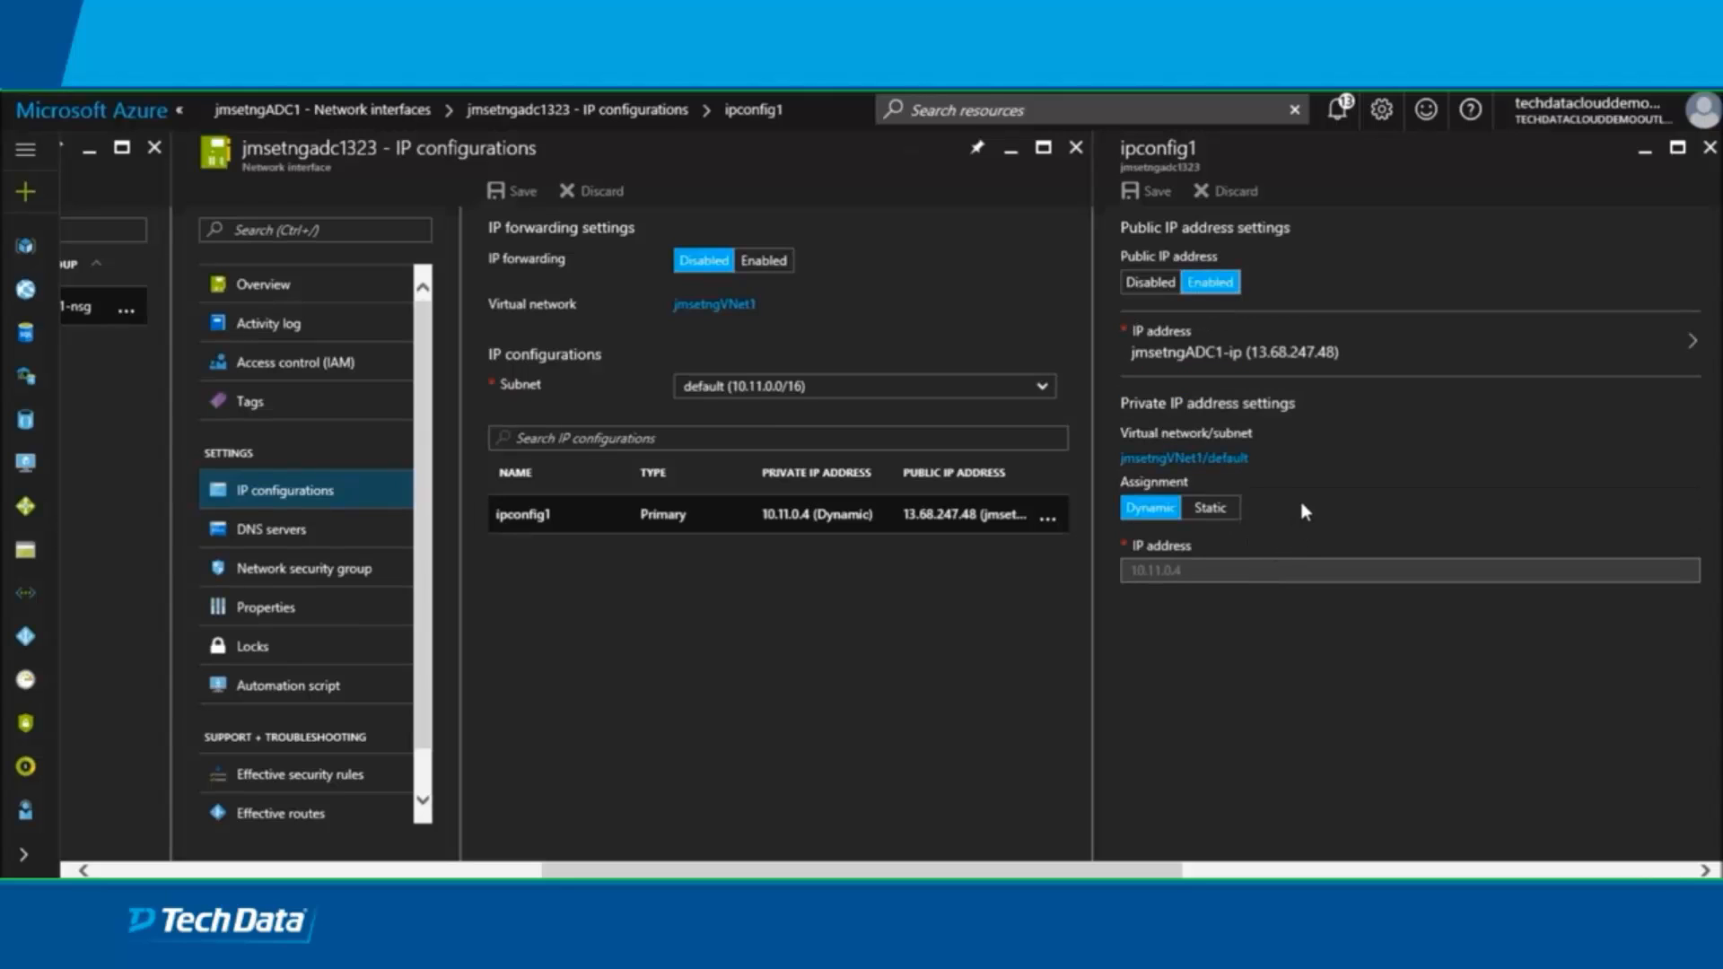
left_click(1219, 511)
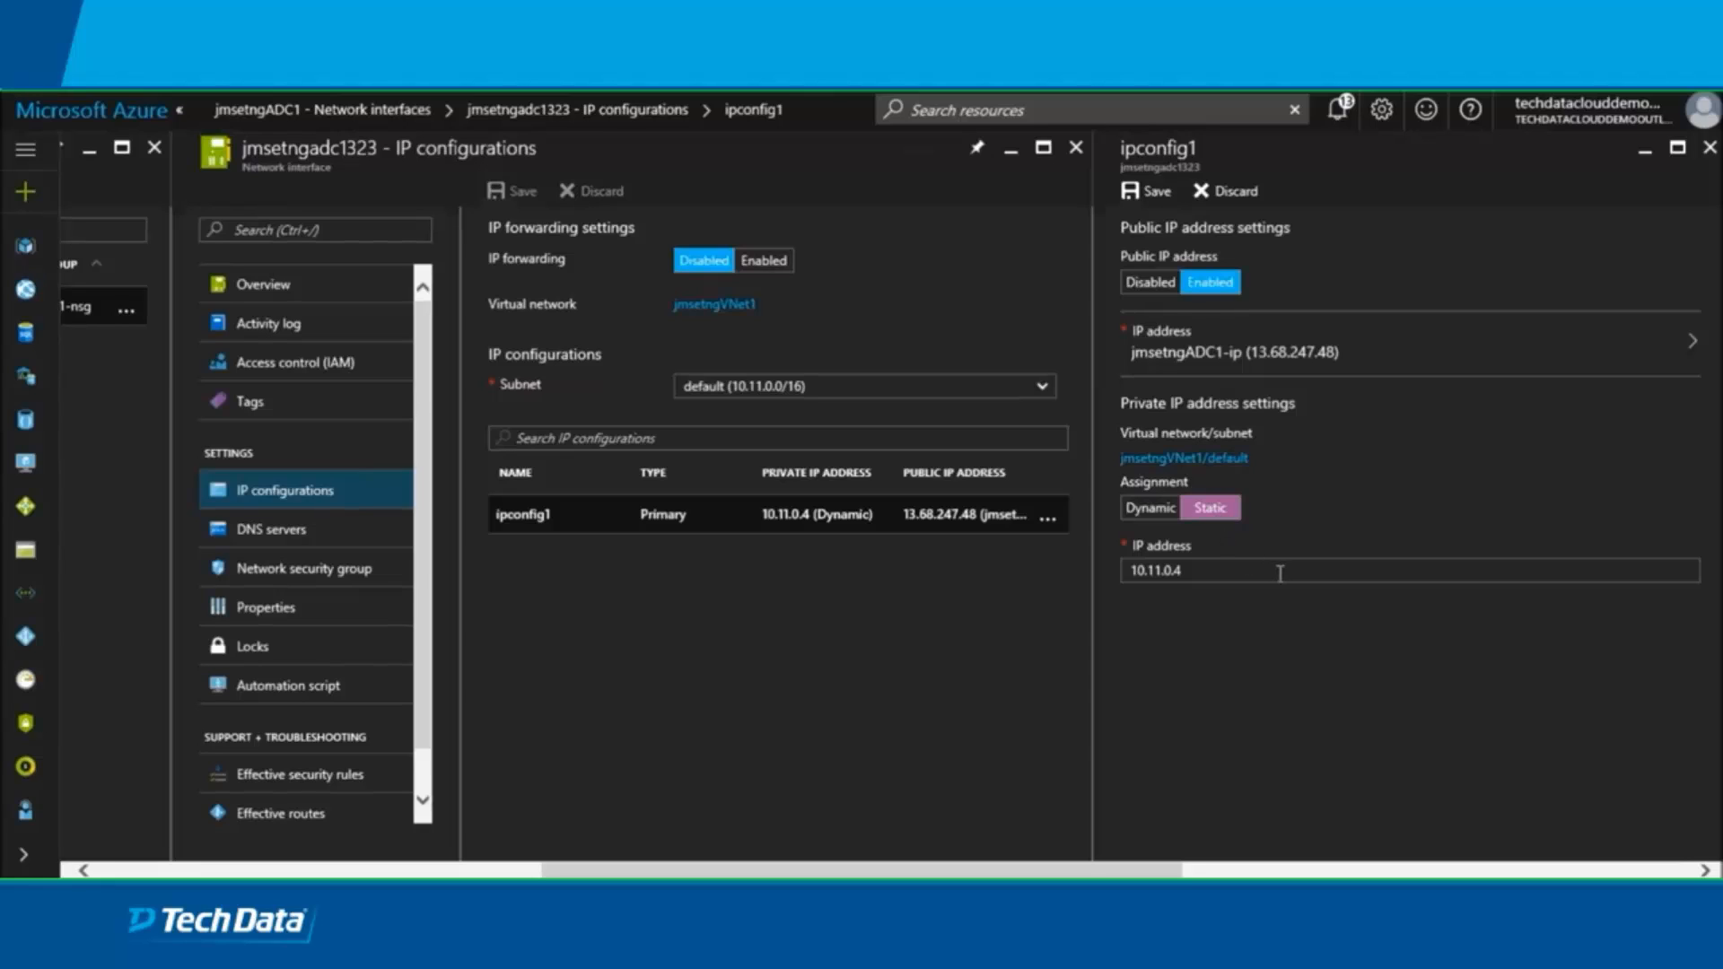
left_click(1141, 193)
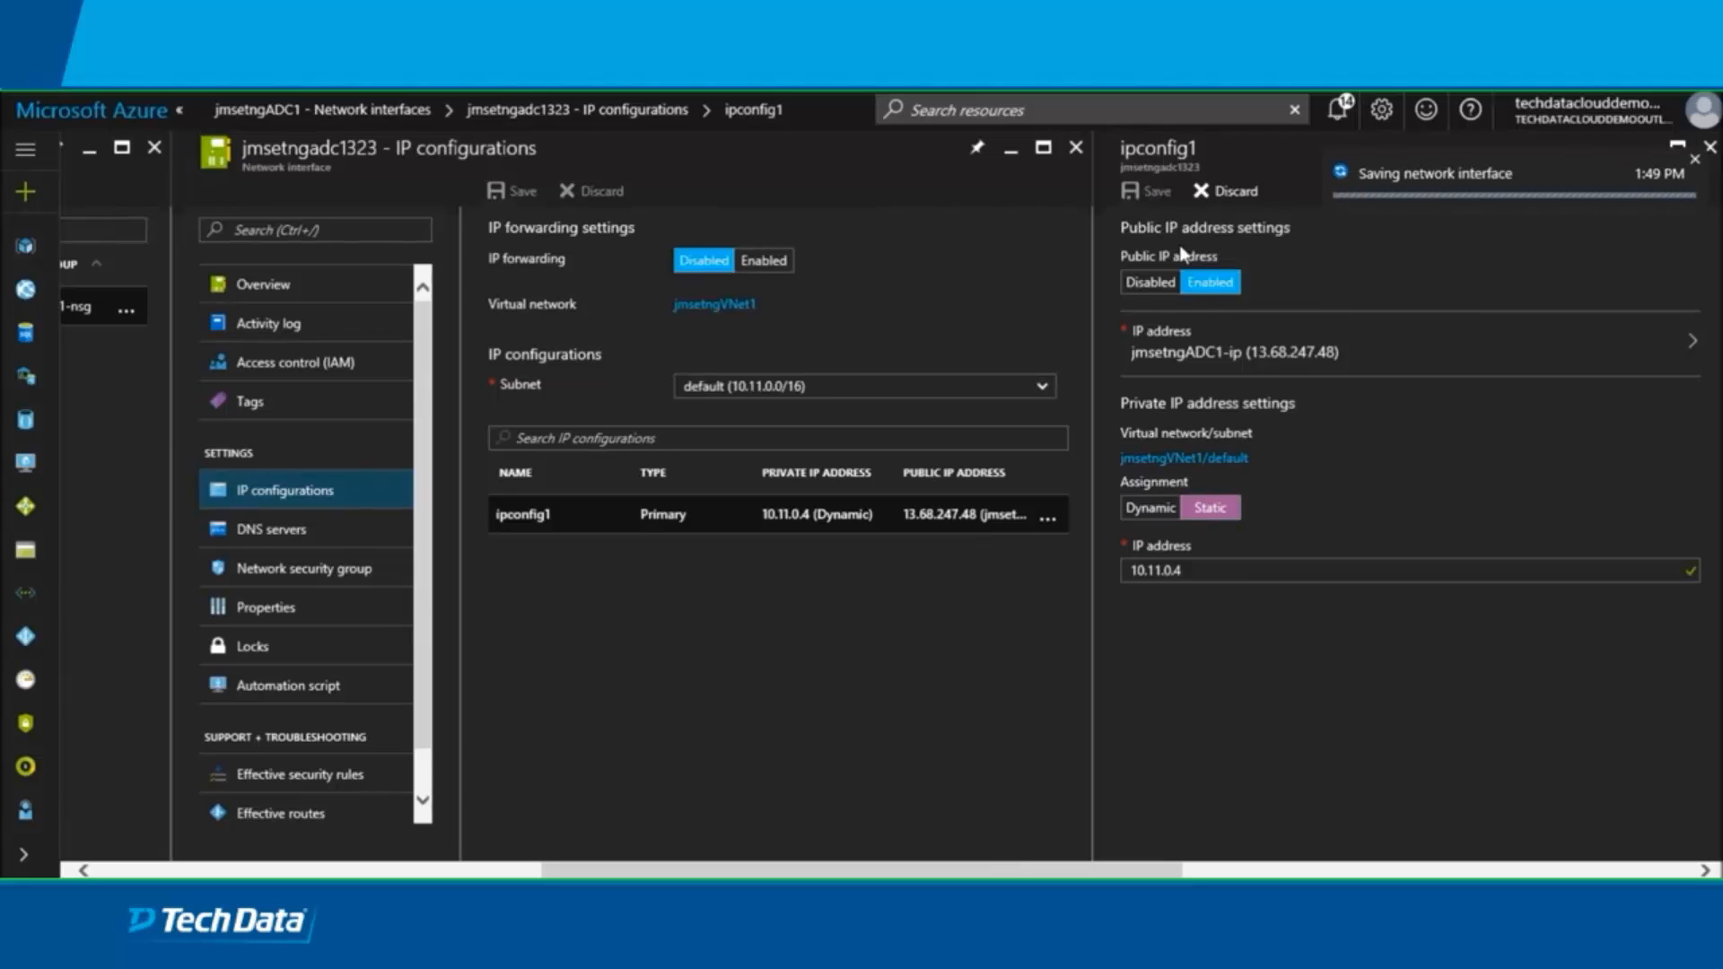